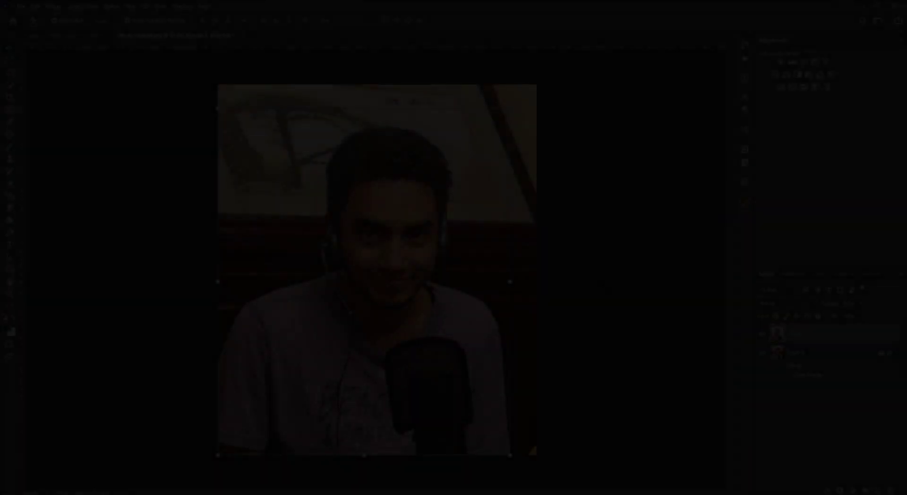
# Bring the cut-out portrait group into 9.png and convert it to a smart object
pyautogui.click(763, 353)
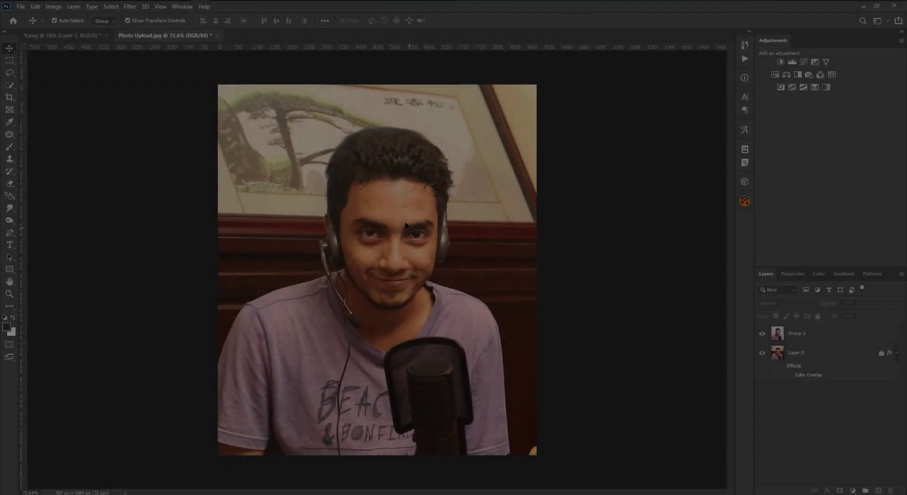
pyautogui.moveTo(363, 203)
pyautogui.mouseDown()
pyautogui.moveTo(89, 37)
pyautogui.moveTo(382, 271)
pyautogui.mouseUp()
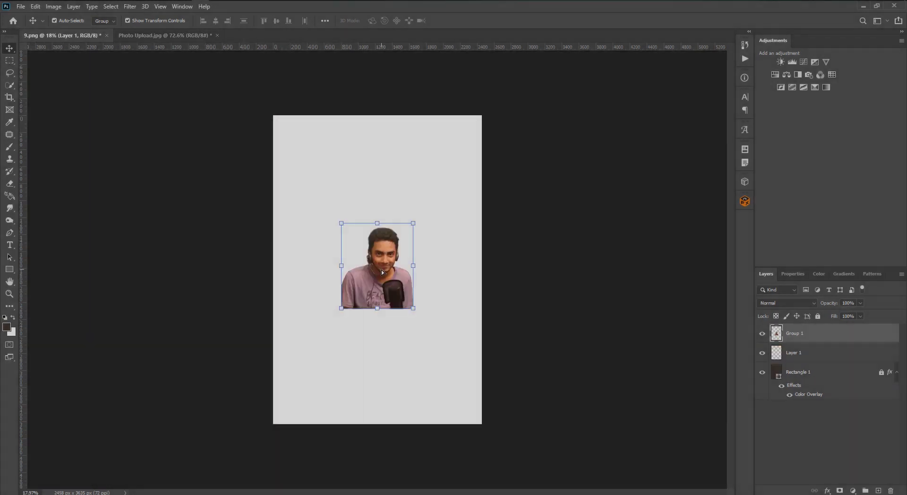
pyautogui.rightClick(816, 335)
pyautogui.click(758, 229)
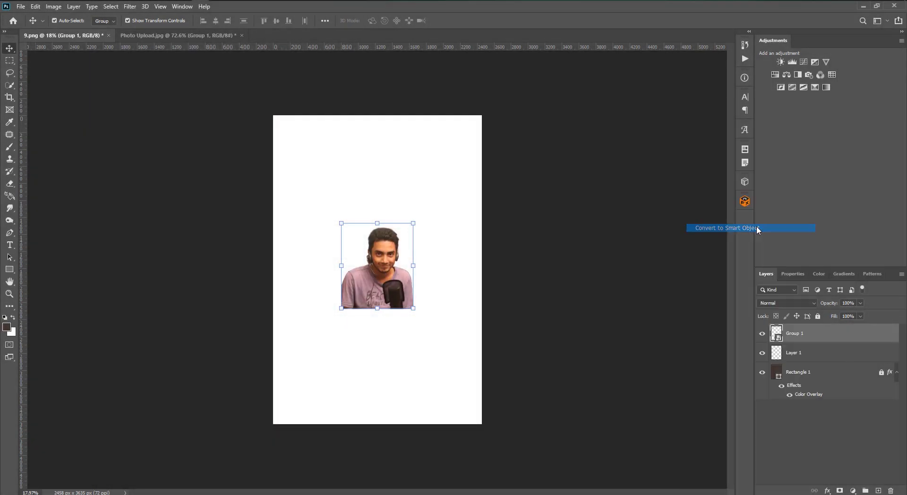
# Scale the portrait to the full canvas width and rest it on the bottom edge
pyautogui.moveTo(414, 265); pyautogui.dragTo(481, 266)
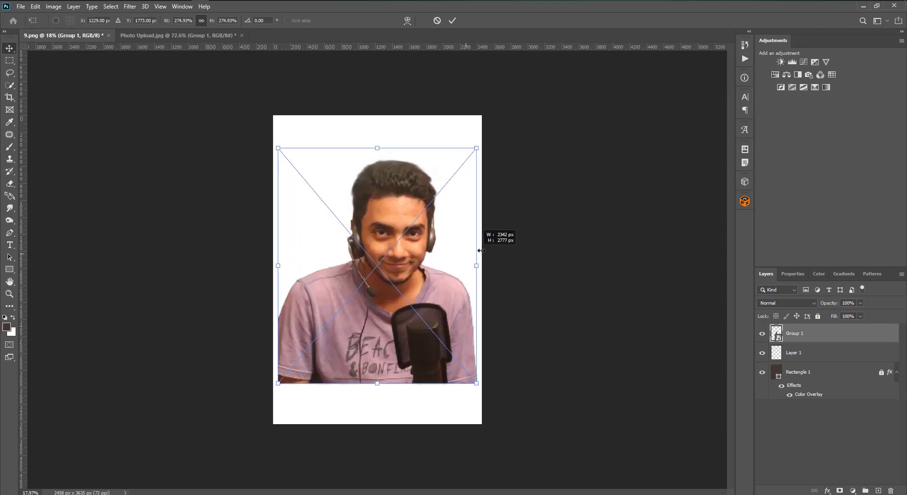
pyautogui.moveTo(419, 270); pyautogui.dragTo(420, 303)
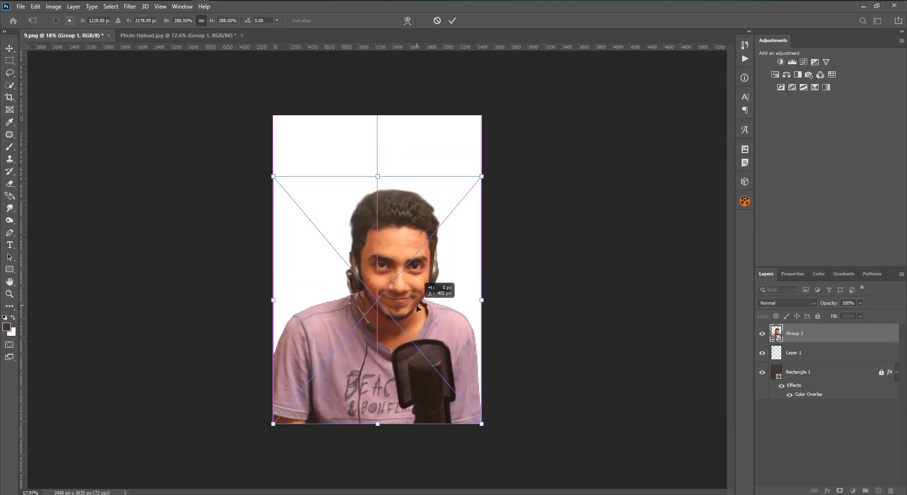
pyautogui.press('Return')
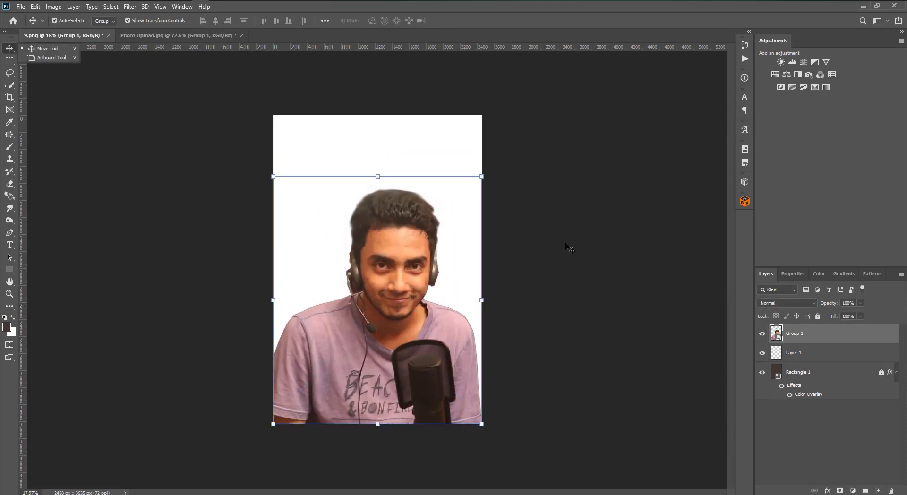
pyautogui.click(590, 255)
pyautogui.click(21, 6)
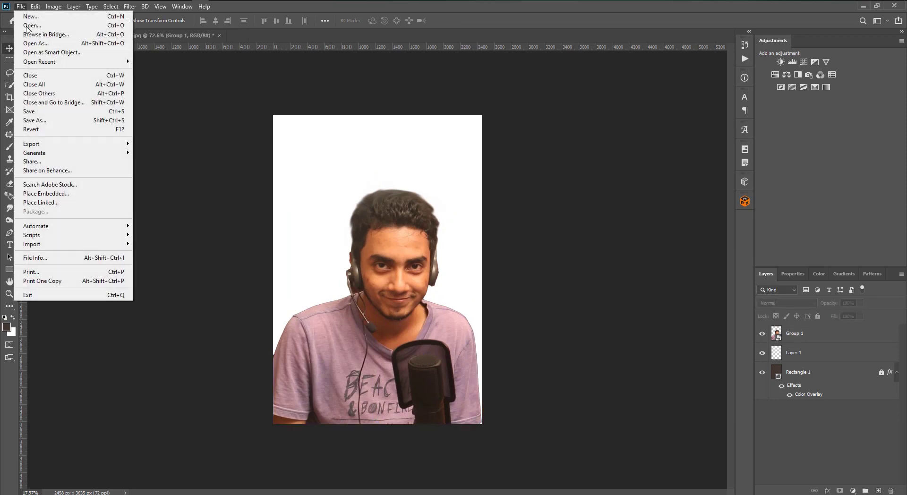
# Place the misty forest road photo linked, move it behind the portrait, and enlarge it to fill the poster
pyautogui.click(67, 205)
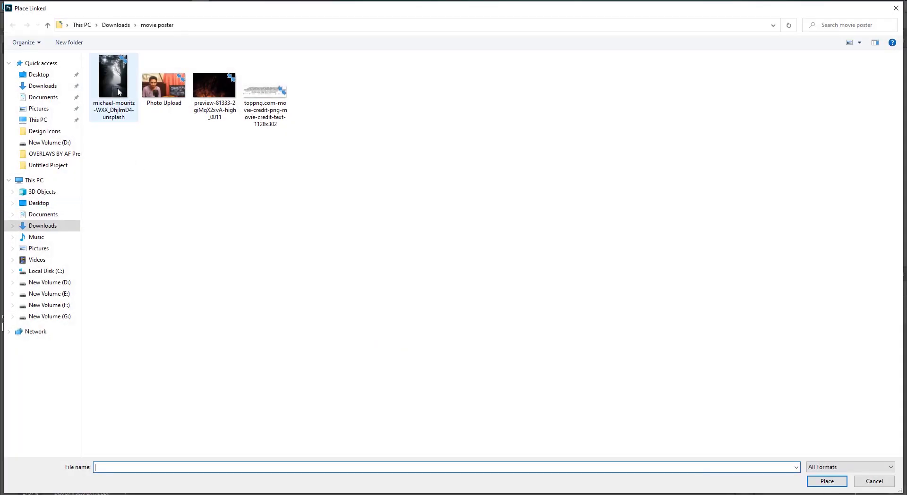
pyautogui.doubleClick(117, 88)
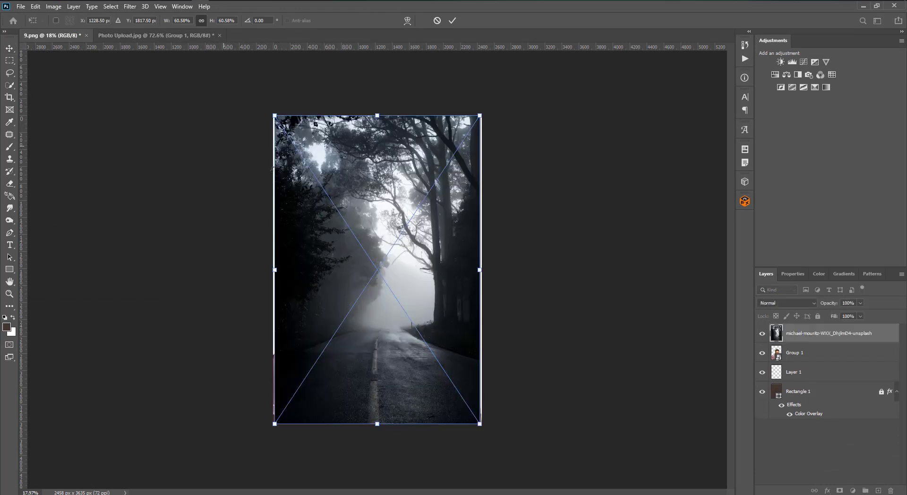
pyautogui.press('Return')
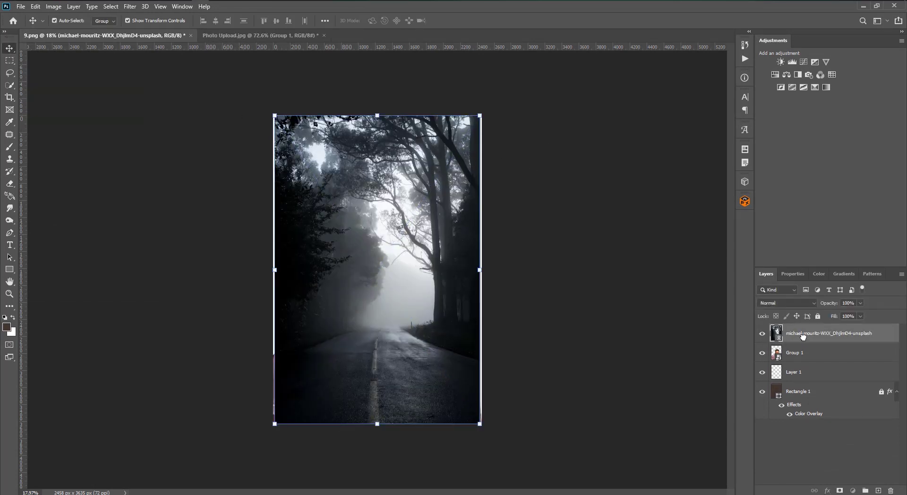
pyautogui.moveTo(803, 336); pyautogui.dragTo(803, 356)
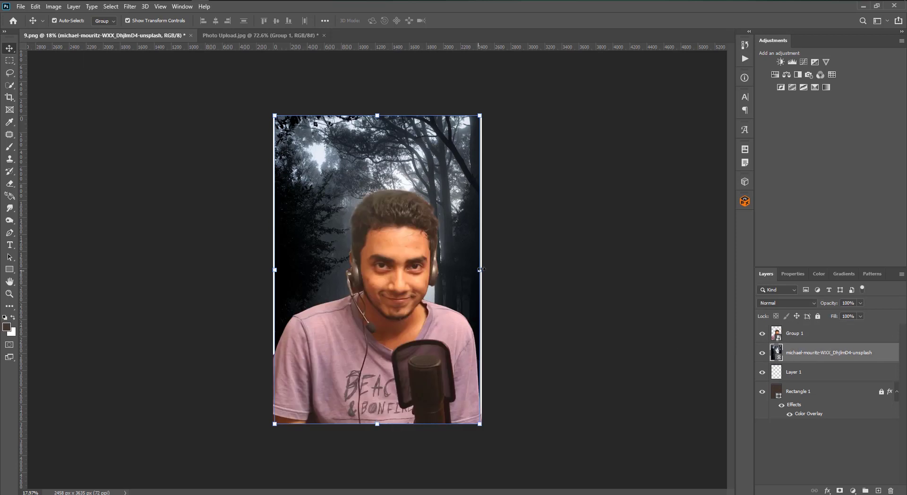
pyautogui.moveTo(481, 270); pyautogui.dragTo(486, 269)
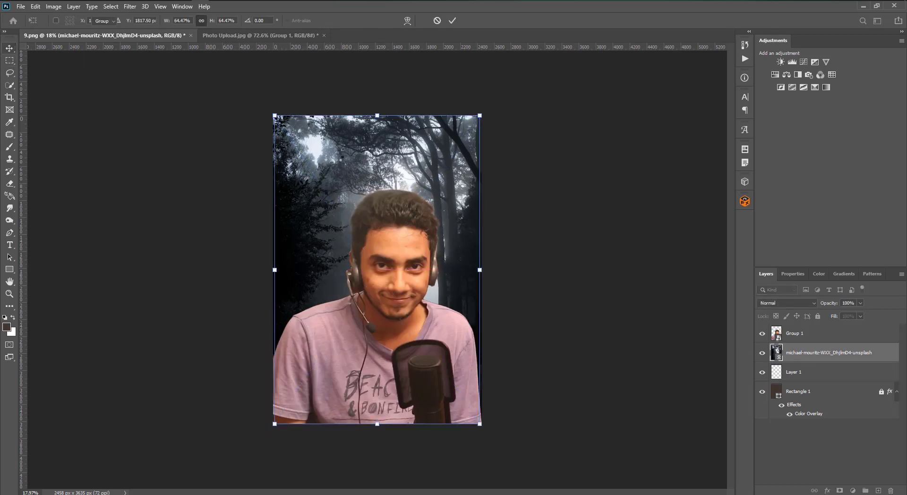
pyautogui.click(597, 215)
pyautogui.scroll(3, 425, 276)
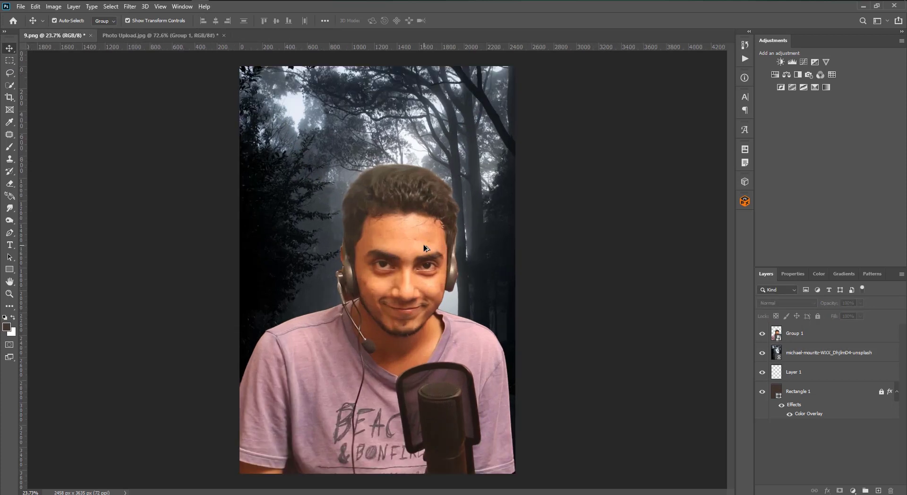
pyautogui.scroll(-2, 454, 272)
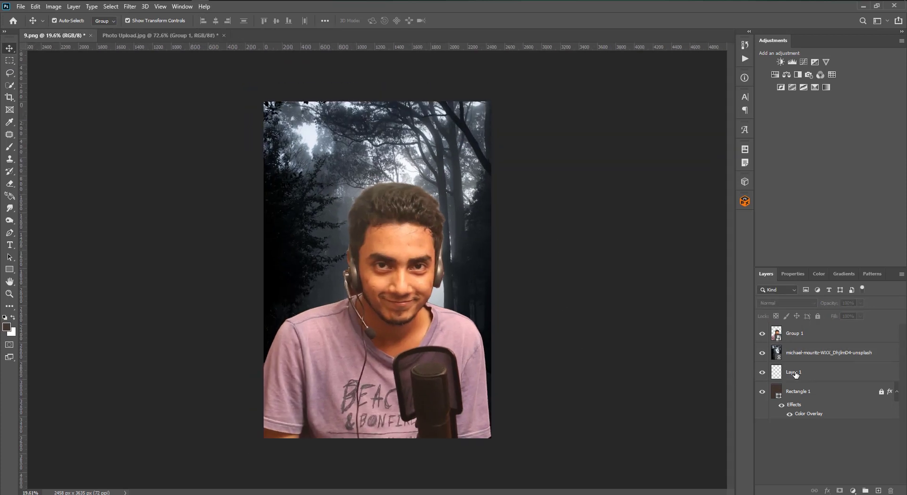
# Draw a tall rectangle down the poster's middle and move it above the portrait layer
pyautogui.click(795, 374)
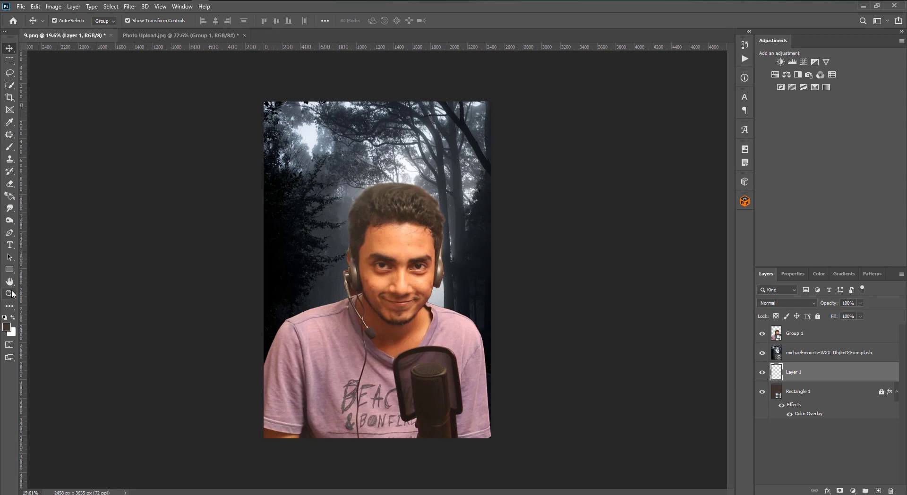
pyautogui.click(10, 269)
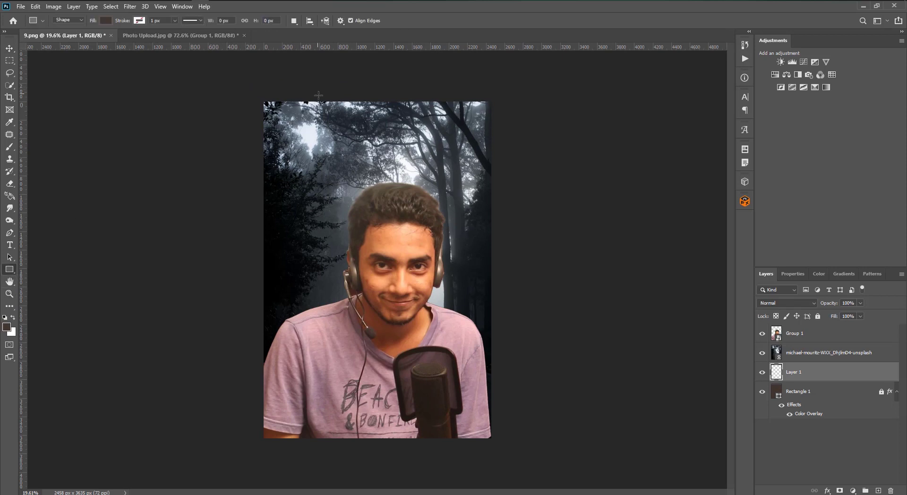
pyautogui.moveTo(319, 96); pyautogui.dragTo(444, 446)
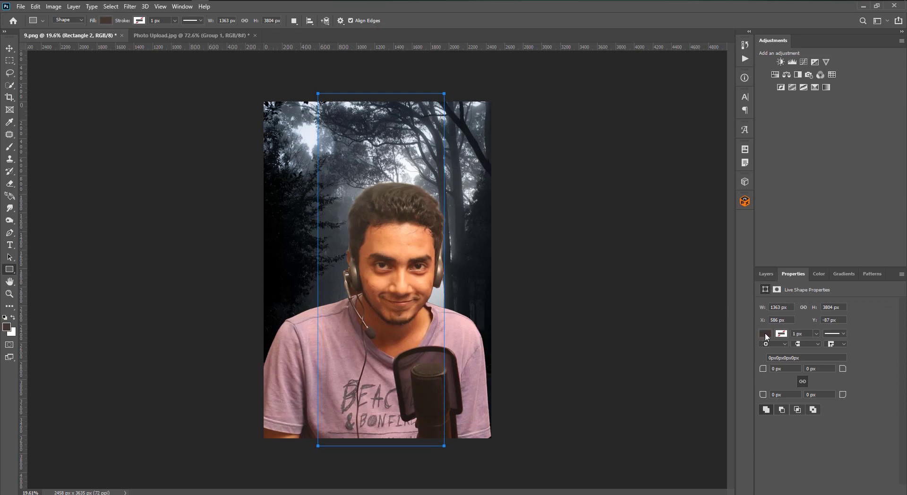
pyautogui.click(767, 275)
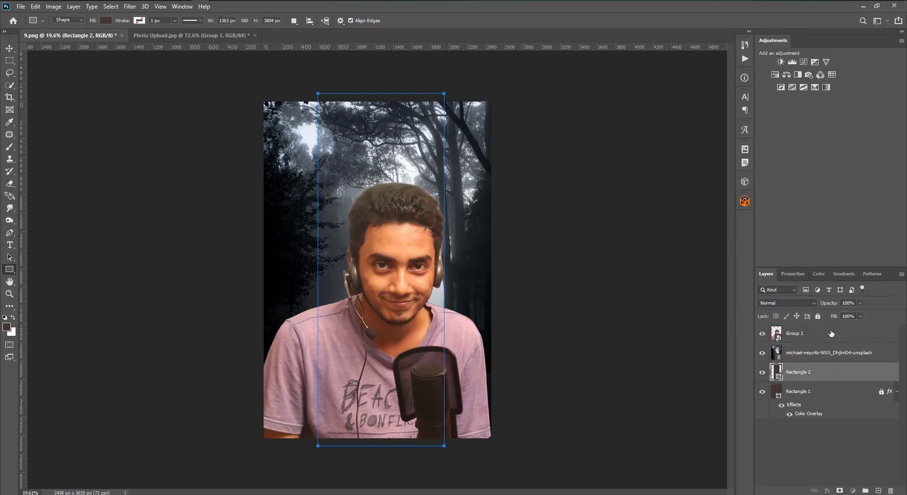
pyautogui.moveTo(846, 367); pyautogui.dragTo(831, 326)
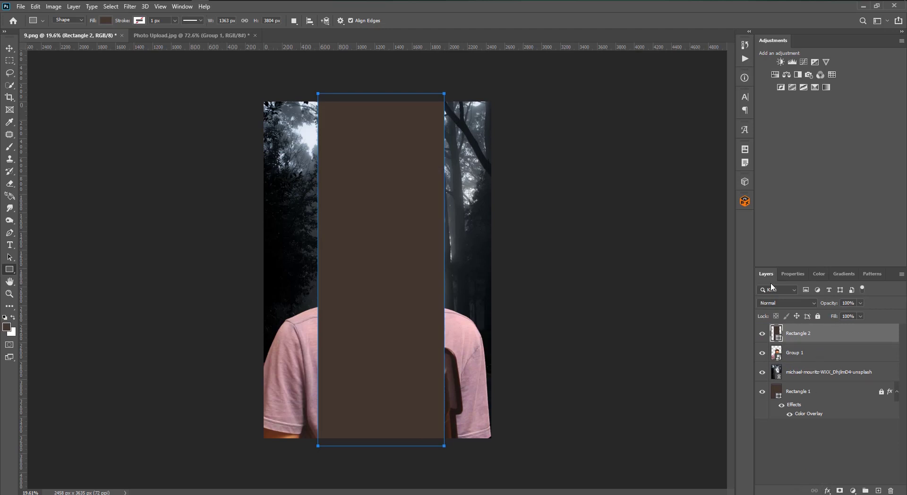
# Fill the rectangle with red and set its blend mode to Multiply
pyautogui.click(786, 275)
pyautogui.click(766, 334)
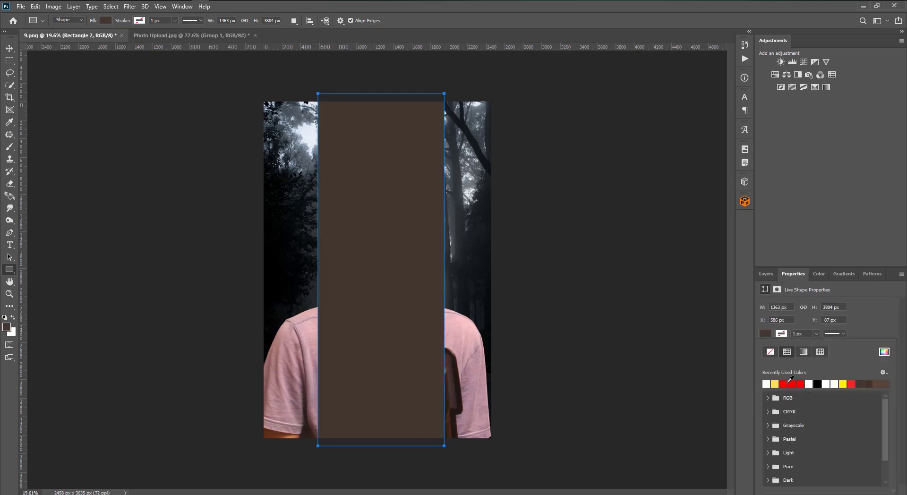
pyautogui.click(786, 384)
pyautogui.click(767, 275)
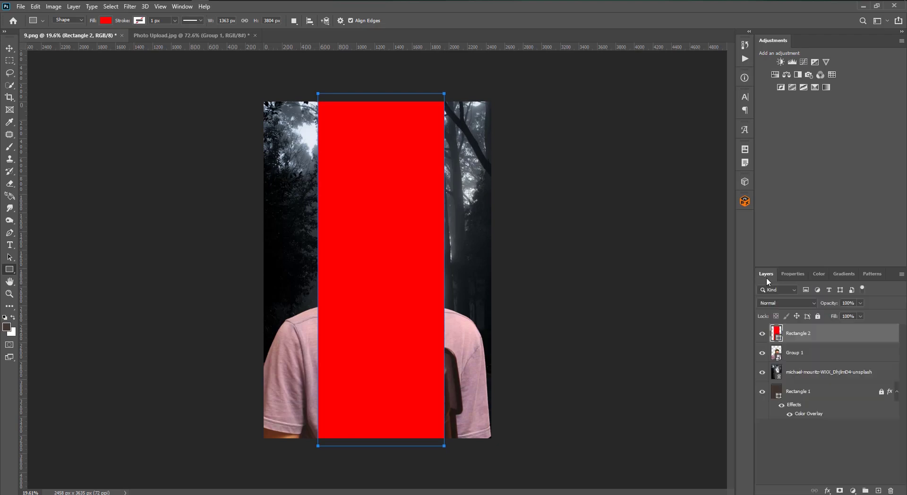
pyautogui.click(773, 303)
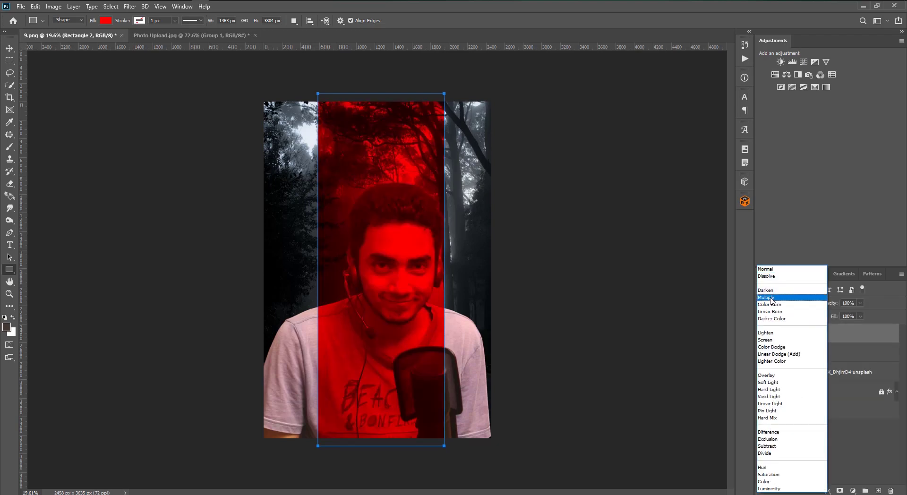
pyautogui.click(773, 298)
# Shift the red rectangle to the right and the portrait slightly left
pyautogui.click(7, 44)
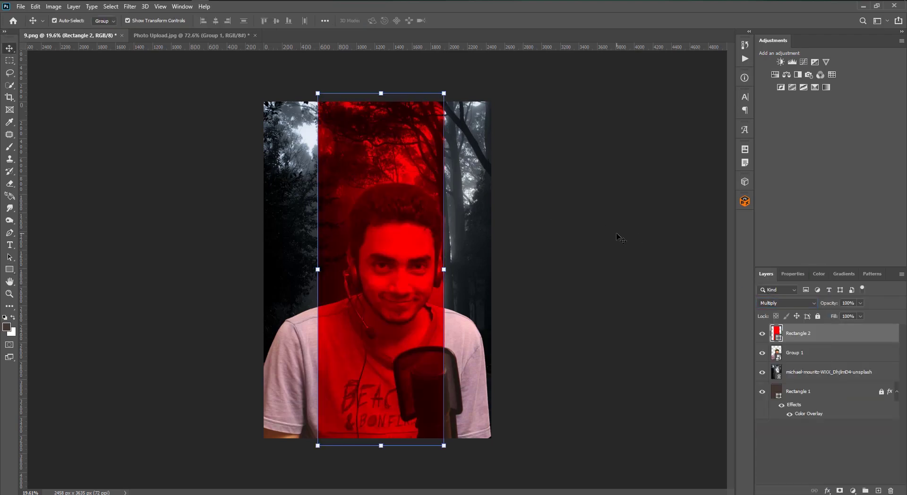
pyautogui.moveTo(380, 211); pyautogui.dragTo(422, 198)
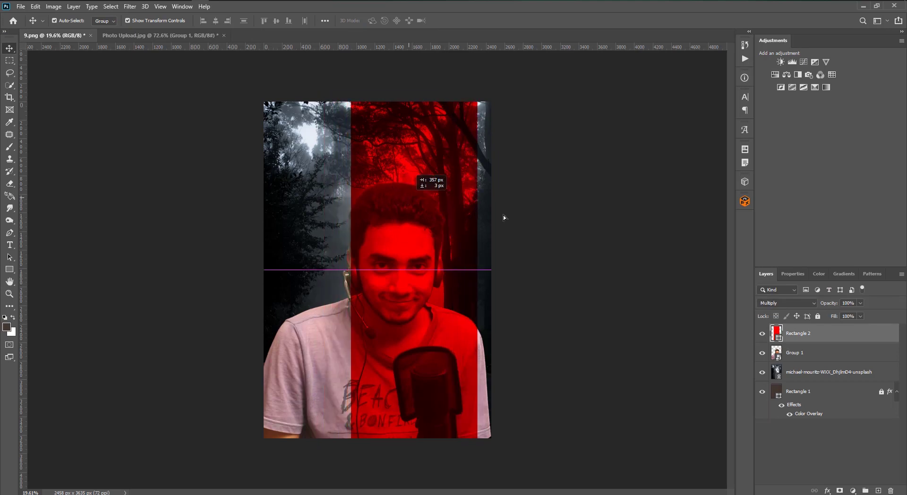
pyautogui.click(503, 215)
pyautogui.moveTo(317, 355); pyautogui.dragTo(294, 353)
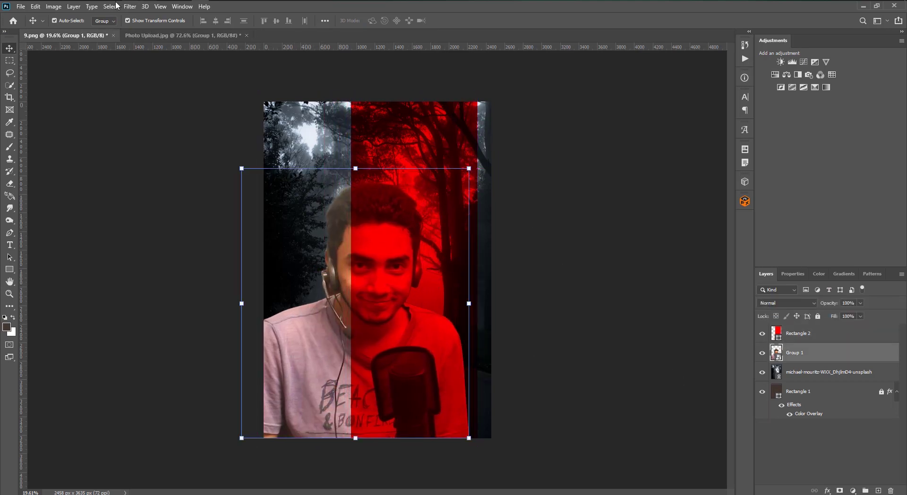
# In Camera Raw on the portrait, reset Exposure to 0.00, raise clarity and lower contrast
pyautogui.click(130, 6)
pyautogui.click(146, 63)
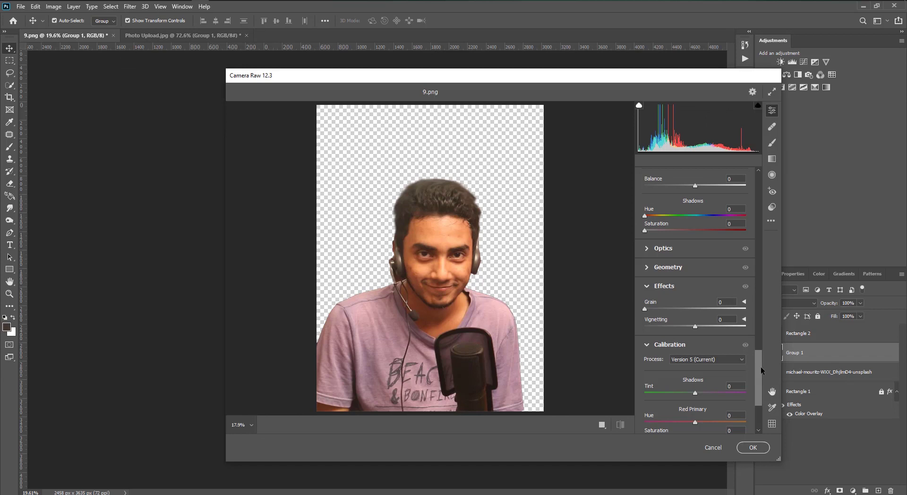
pyautogui.moveTo(759, 371); pyautogui.dragTo(766, 203)
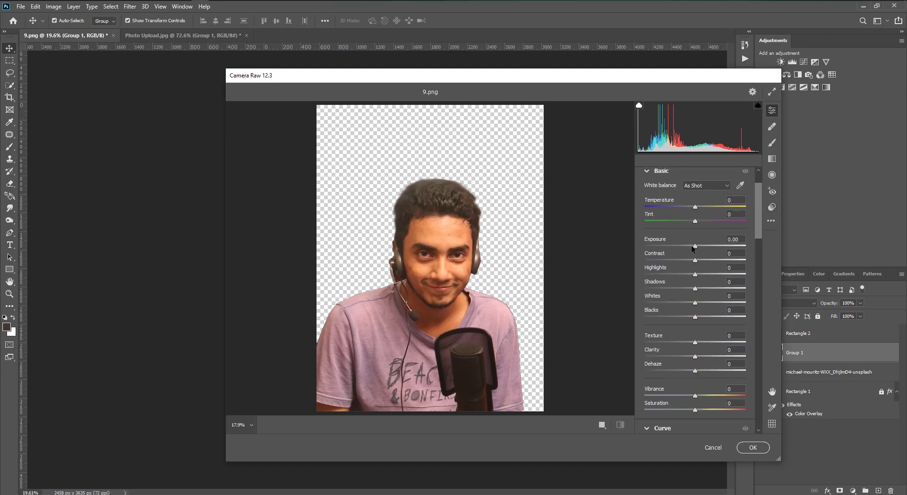
pyautogui.moveTo(693, 247)
pyautogui.mouseDown()
pyautogui.moveTo(704, 263)
pyautogui.moveTo(689, 290)
pyautogui.moveTo(720, 316)
pyautogui.mouseUp()
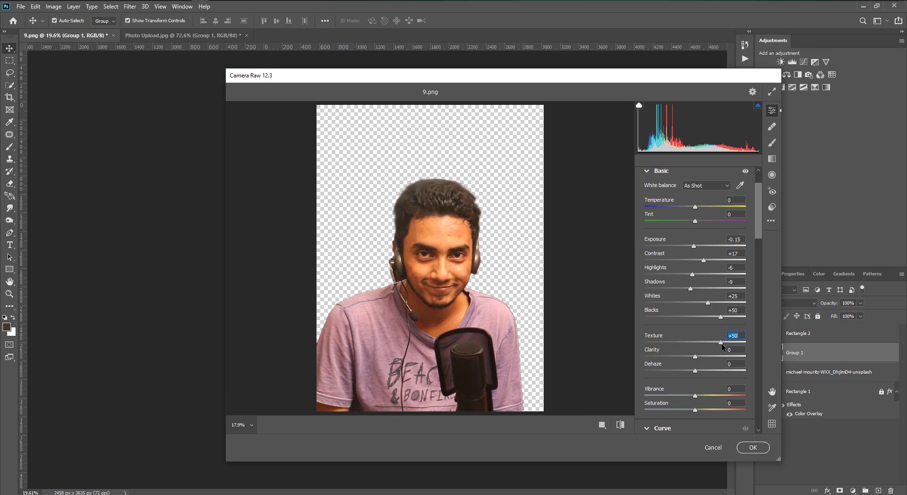
pyautogui.moveTo(696, 355); pyautogui.dragTo(720, 362)
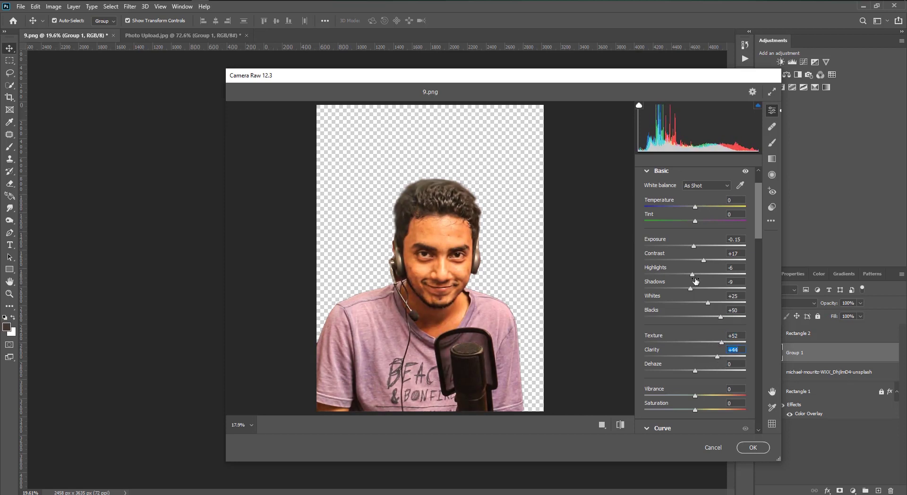
pyautogui.moveTo(703, 261); pyautogui.dragTo(695, 261)
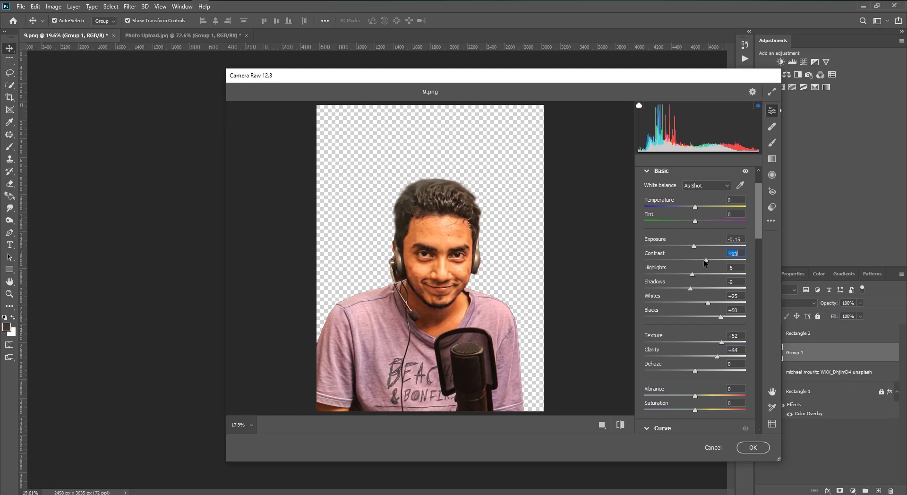
pyautogui.doubleClick(693, 246)
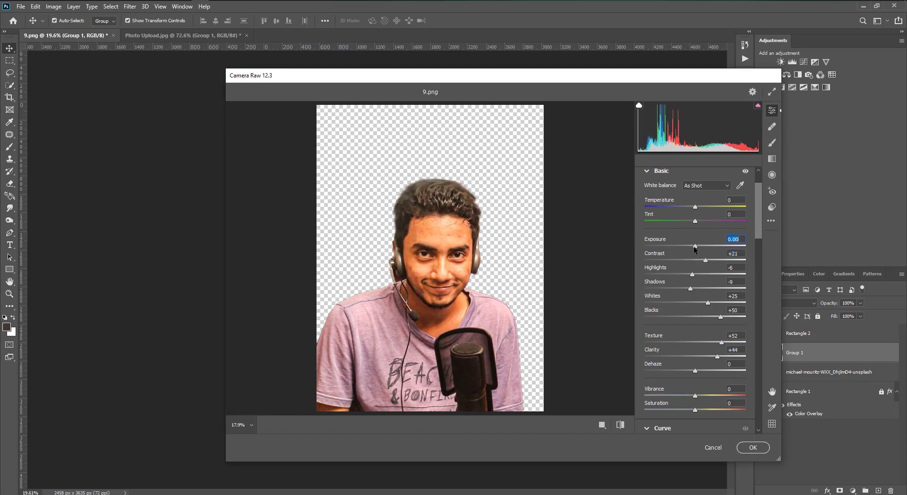
pyautogui.moveTo(704, 260)
pyautogui.mouseDown()
pyautogui.moveTo(692, 288)
pyautogui.moveTo(706, 317)
pyautogui.moveTo(695, 306)
pyautogui.mouseUp()
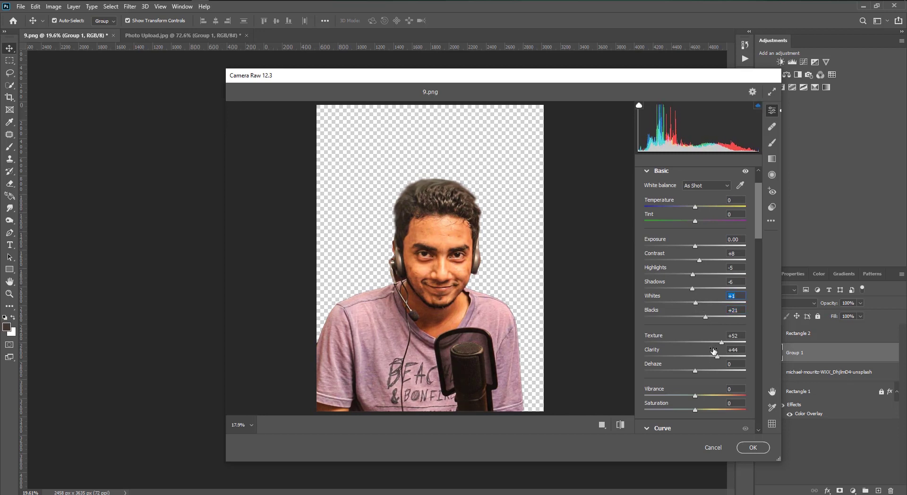
# Lift the tone-curve Shadows to +8 and apply the Camera Raw filter
pyautogui.moveTo(695, 373); pyautogui.dragTo(695, 372)
pyautogui.scroll(-1, 687, 367)
pyautogui.scroll(-2, 688, 367)
pyautogui.scroll(-2, 685, 364)
pyautogui.scroll(-1, 682, 360)
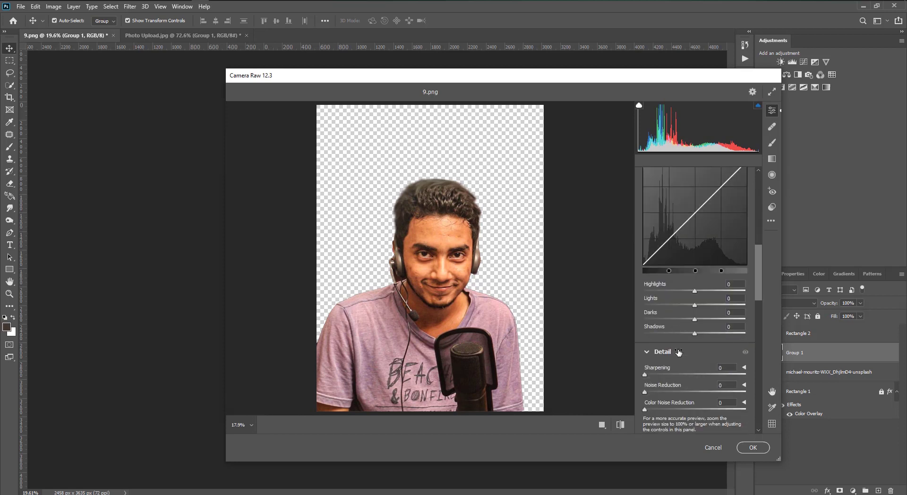
pyautogui.scroll(-2, 678, 353)
pyautogui.moveTo(695, 288)
pyautogui.mouseDown()
pyautogui.moveTo(718, 291)
pyautogui.moveTo(700, 291)
pyautogui.mouseUp()
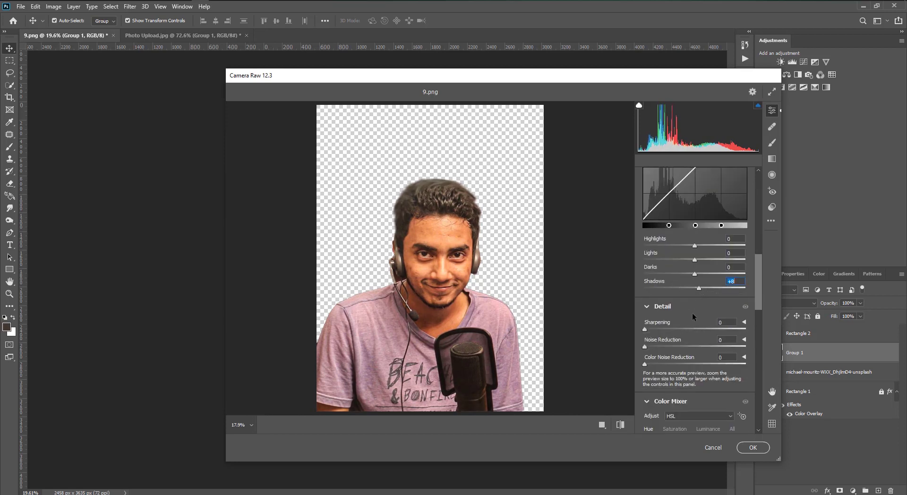
pyautogui.scroll(-1, 693, 313)
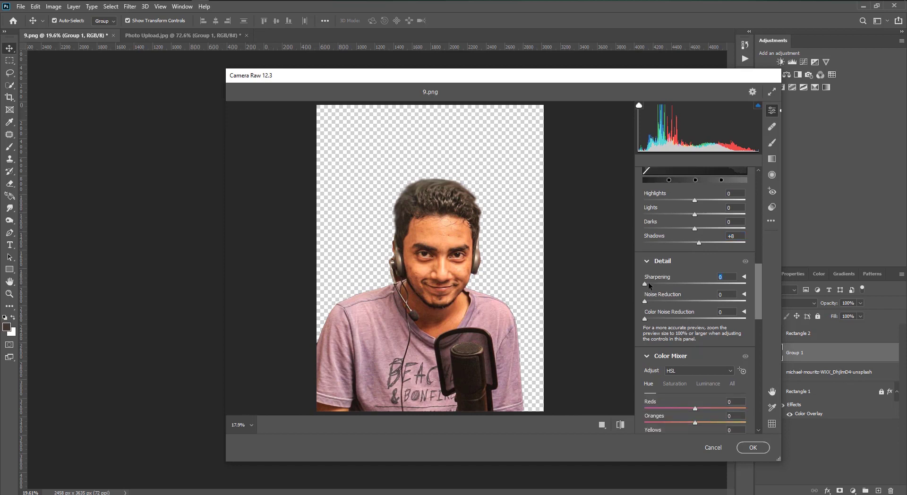
pyautogui.scroll(-2, 675, 369)
pyautogui.scroll(-1, 676, 369)
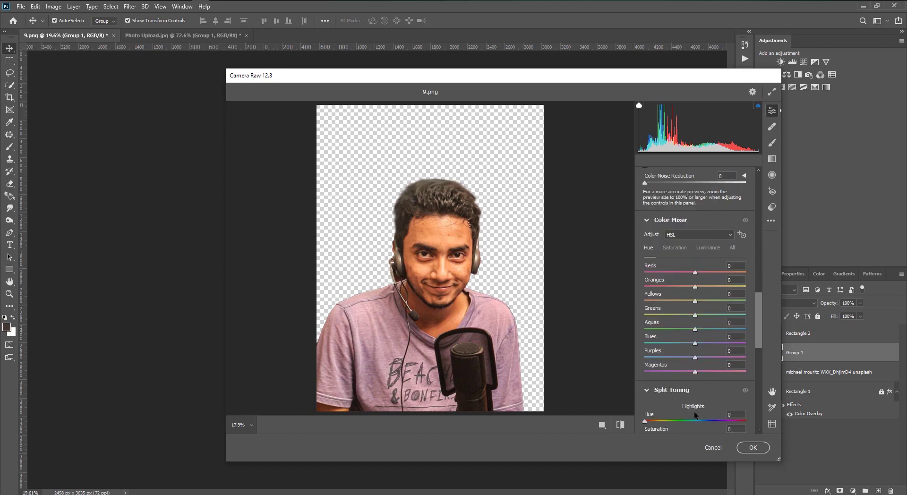
pyautogui.click(754, 448)
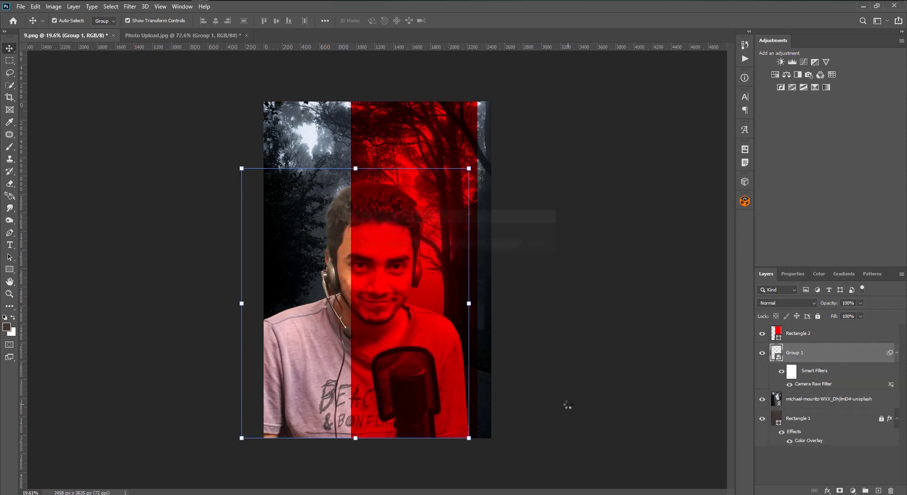
# Apply a second Camera Raw pass to the portrait with Calibration Green Primary Saturation at -100
pyautogui.moveTo(379, 321); pyautogui.dragTo(477, 319)
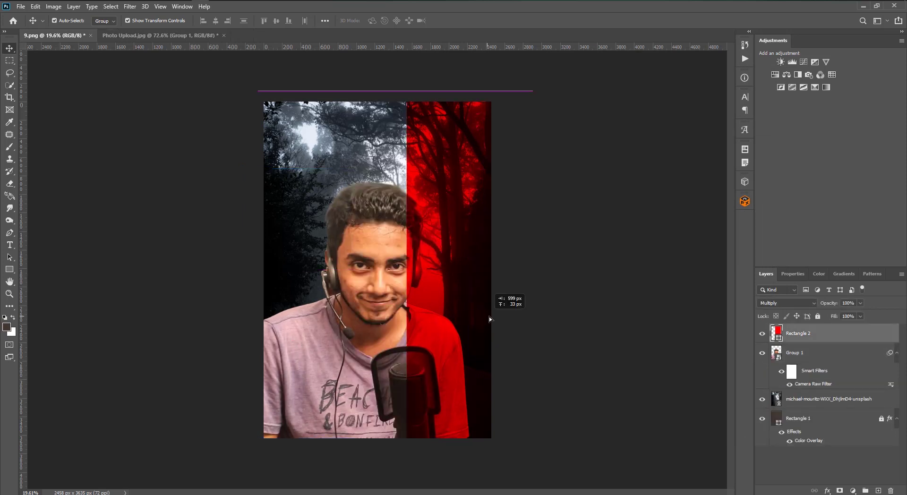
pyautogui.click(798, 353)
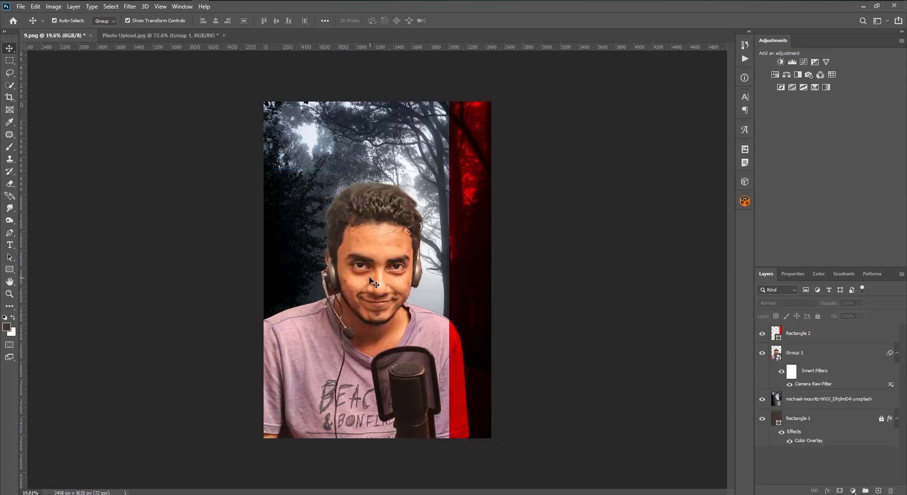
pyautogui.click(130, 6)
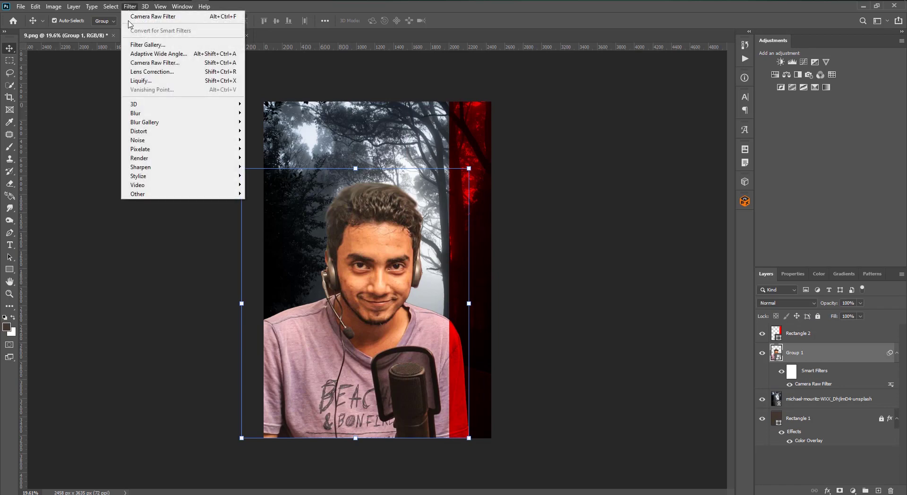
pyautogui.click(147, 63)
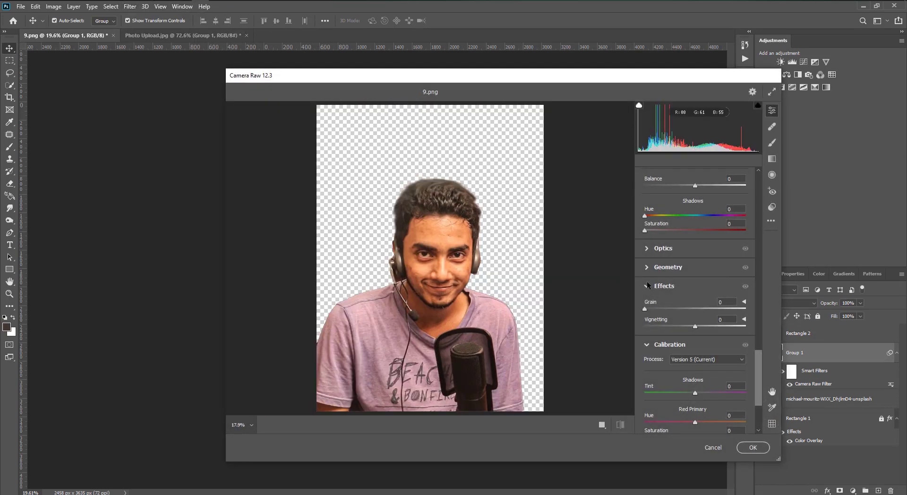
pyautogui.moveTo(761, 392); pyautogui.dragTo(761, 415)
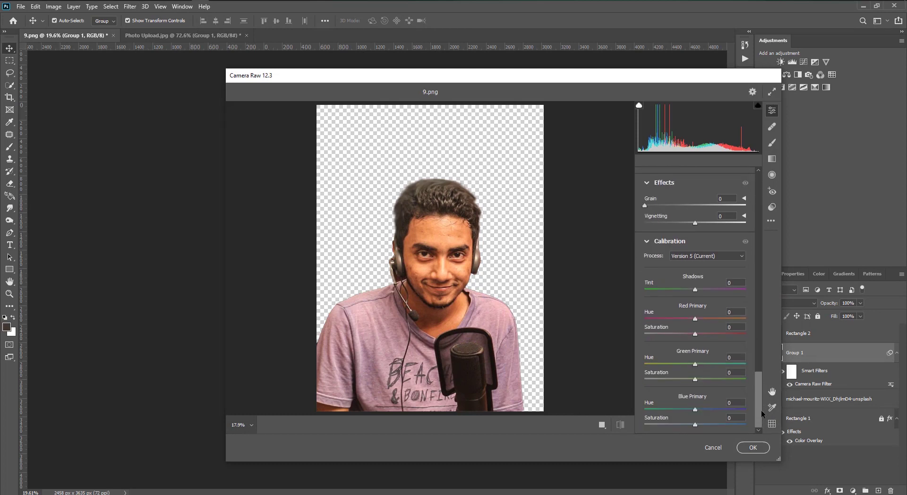
pyautogui.moveTo(699, 379); pyautogui.dragTo(630, 384)
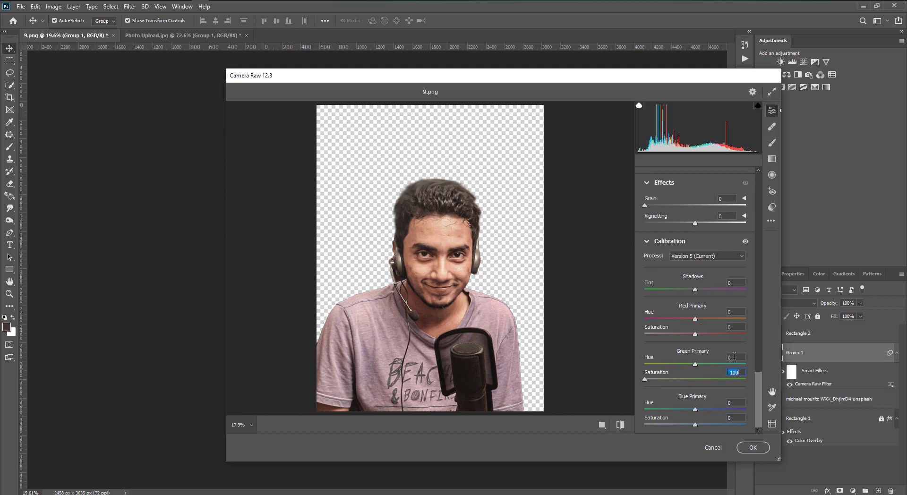
pyautogui.click(754, 446)
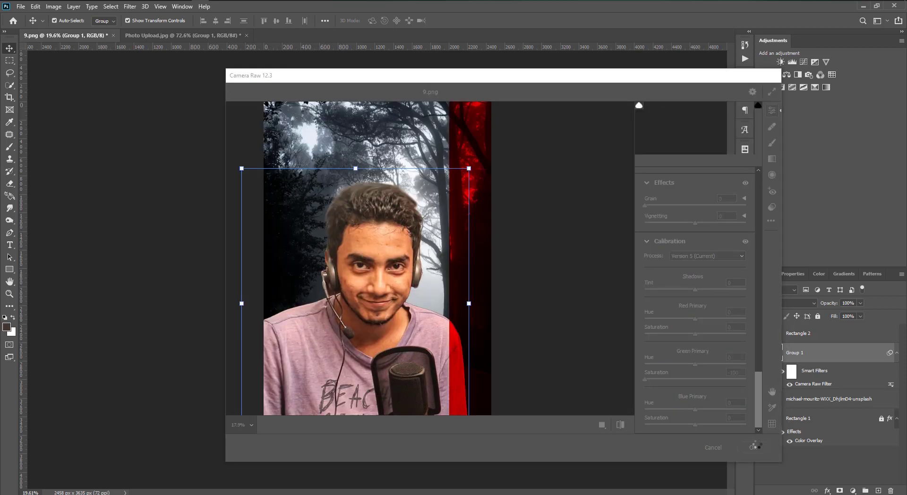
# Move the portrait left and narrow the red rectangle over its left half
pyautogui.moveTo(398, 279); pyautogui.dragTo(383, 282)
pyautogui.moveTo(221, 170); pyautogui.dragTo(575, 439)
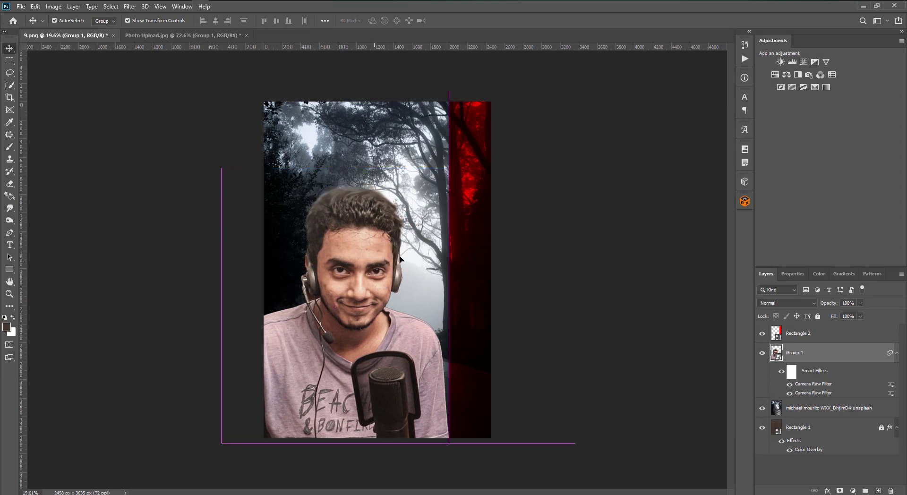
pyautogui.moveTo(365, 285); pyautogui.dragTo(356, 284)
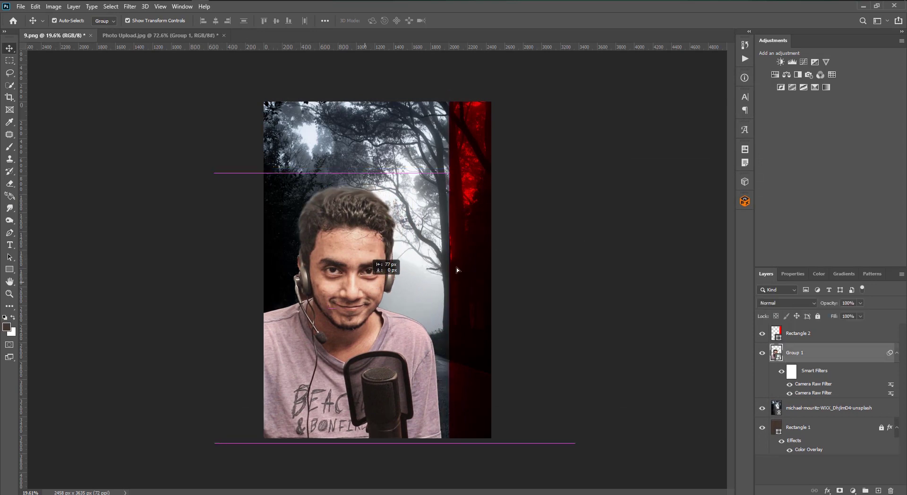
pyautogui.moveTo(469, 268); pyautogui.dragTo(360, 263)
pyautogui.moveTo(465, 259)
pyautogui.mouseDown()
pyautogui.moveTo(451, 259)
pyautogui.moveTo(415, 298)
pyautogui.moveTo(425, 279)
pyautogui.moveTo(303, 273)
pyautogui.mouseUp()
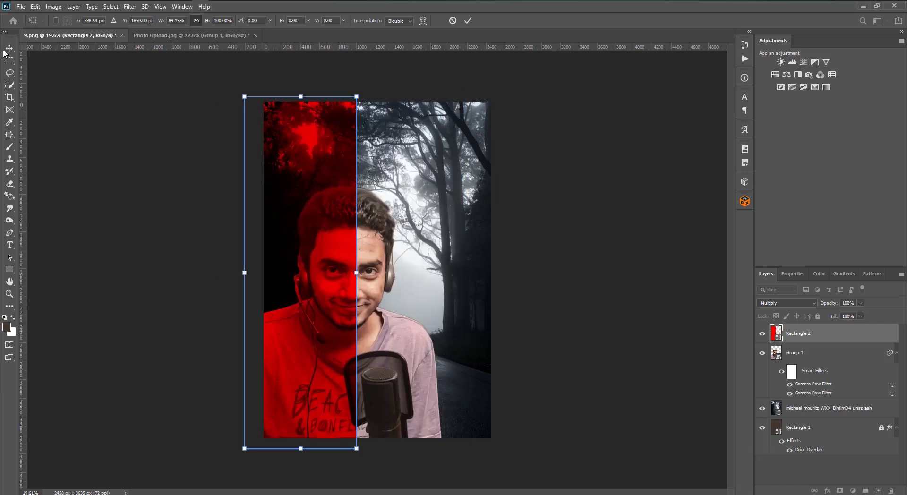
# Move the portrait to the right and shift the red rectangle slightly right
pyautogui.press('Return')
pyautogui.click(510, 397)
pyautogui.moveTo(415, 397); pyautogui.dragTo(441, 392)
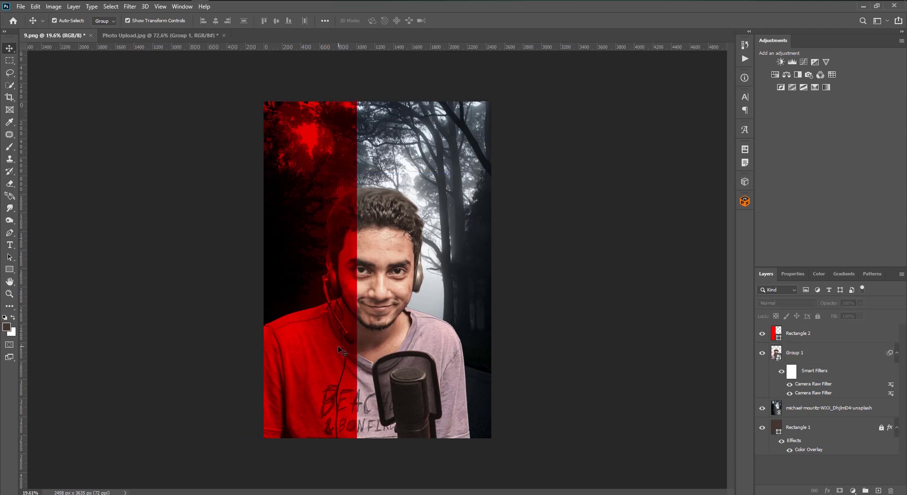
pyautogui.moveTo(340, 350); pyautogui.dragTo(366, 352)
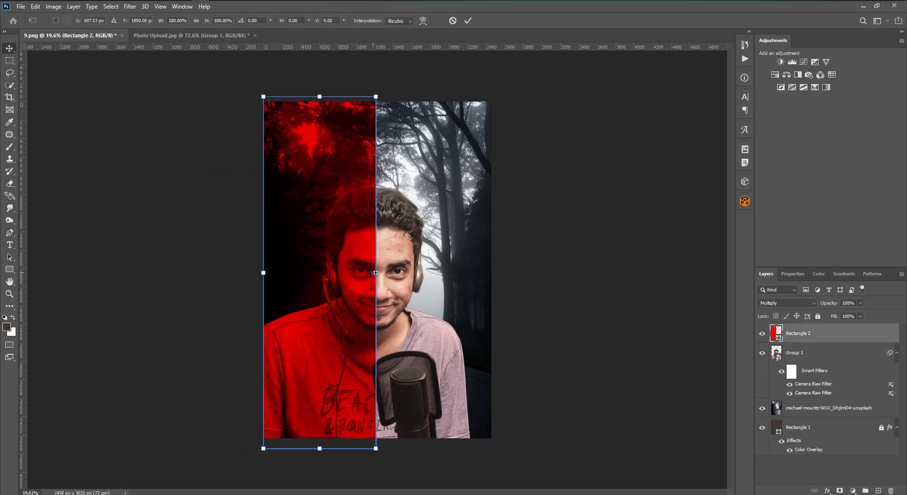
# Resize the red rectangle so its edge meets the face centre and it extends past the top
pyautogui.moveTo(376, 273); pyautogui.dragTo(370, 272)
pyautogui.moveTo(321, 96); pyautogui.dragTo(321, 73)
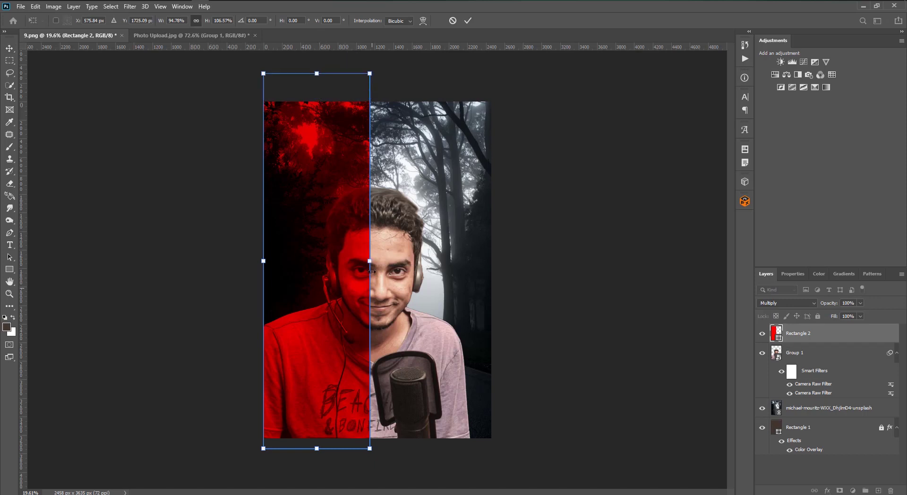
pyautogui.moveTo(370, 261); pyautogui.dragTo(384, 260)
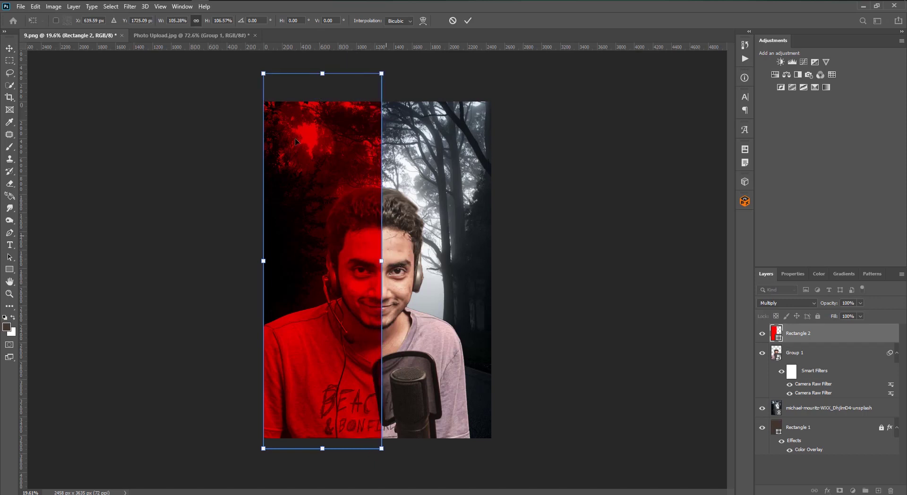
pyautogui.click(9, 48)
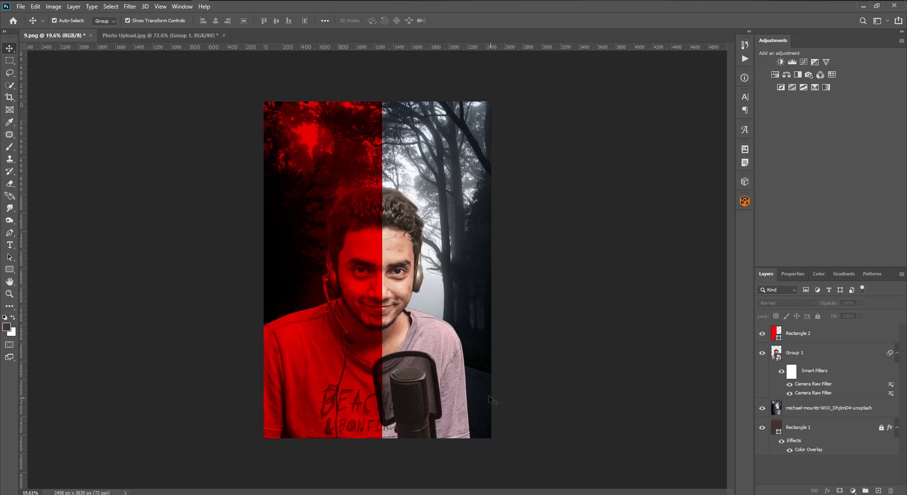
pyautogui.moveTo(492, 400); pyautogui.dragTo(415, 359)
pyautogui.hotkey('ctrl', 'z')
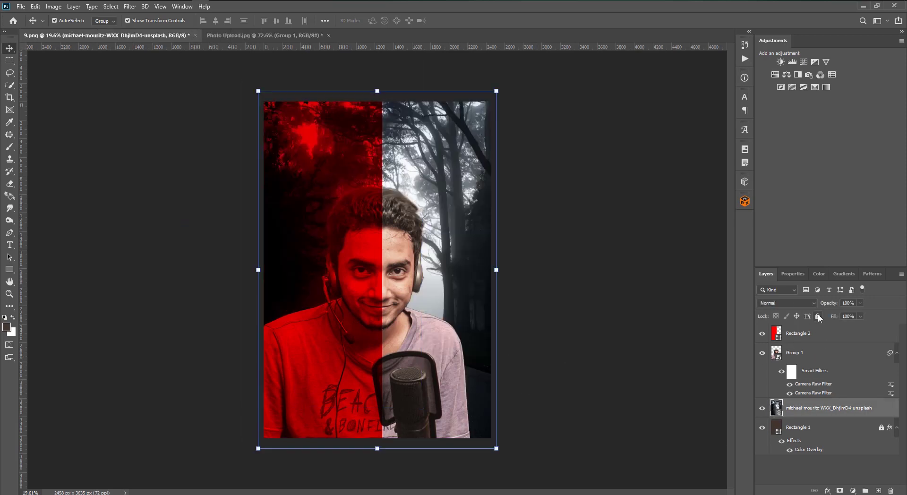
# Apply Camera Raw to the forest background, raising clarity to +40 and adjusting texture
pyautogui.click(130, 5)
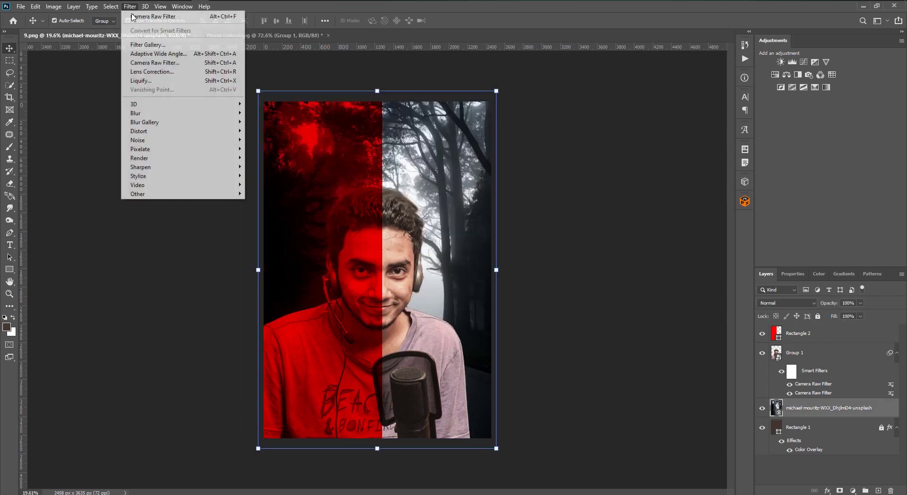
pyautogui.click(154, 62)
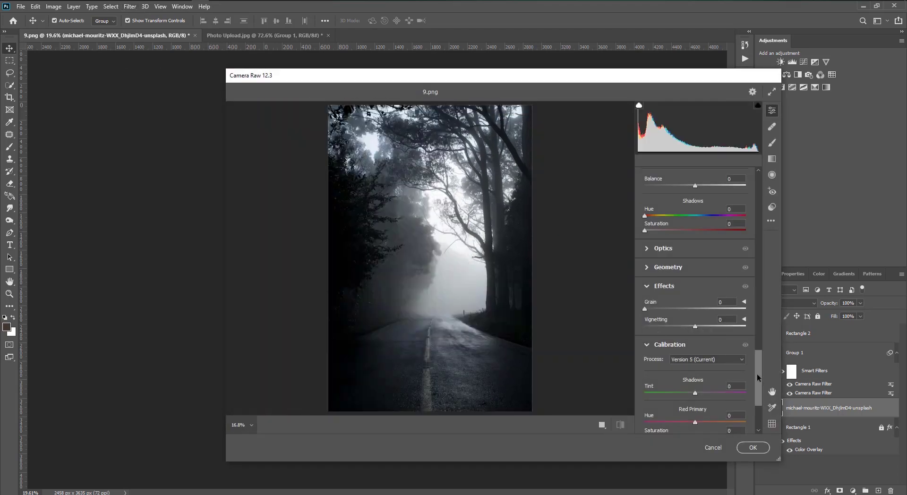
pyautogui.moveTo(757, 374); pyautogui.dragTo(765, 205)
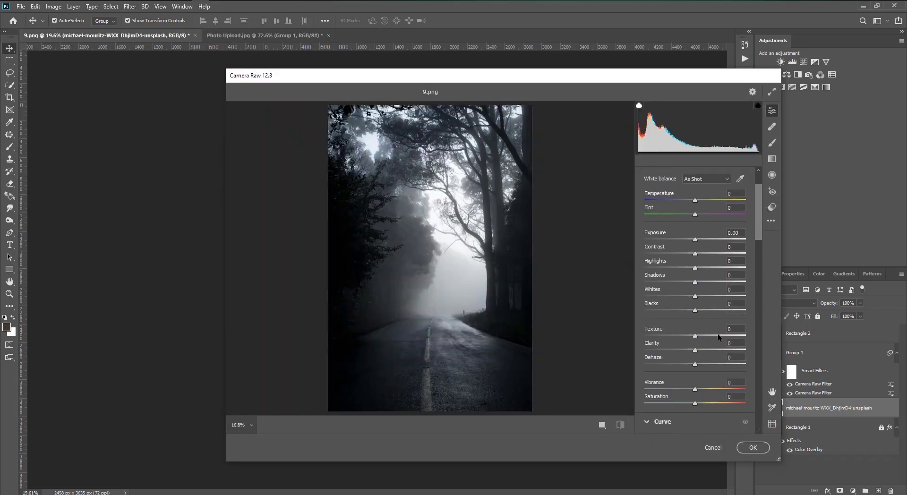
pyautogui.moveTo(696, 351); pyautogui.dragTo(717, 351)
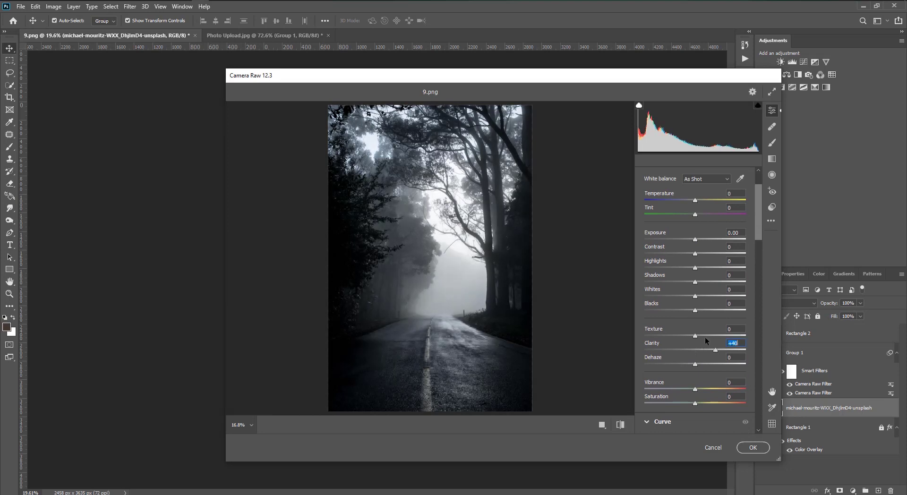
pyautogui.moveTo(727, 344); pyautogui.dragTo(702, 341)
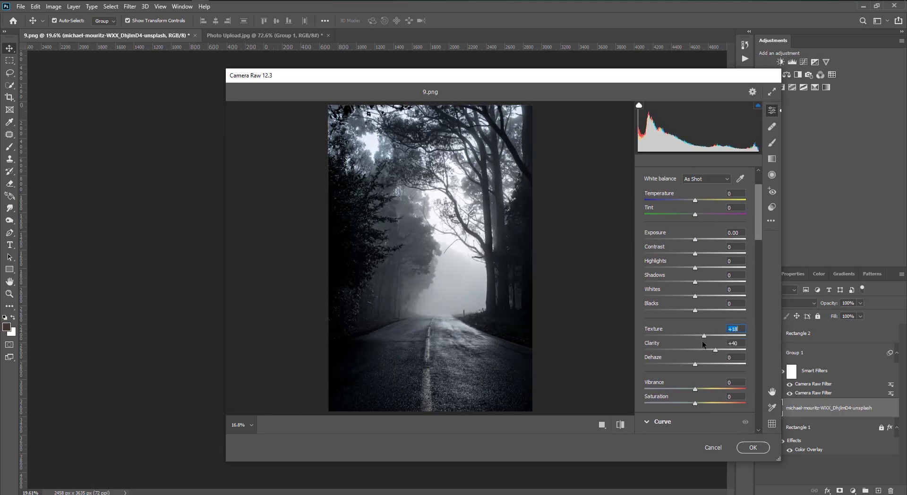
pyautogui.click(754, 447)
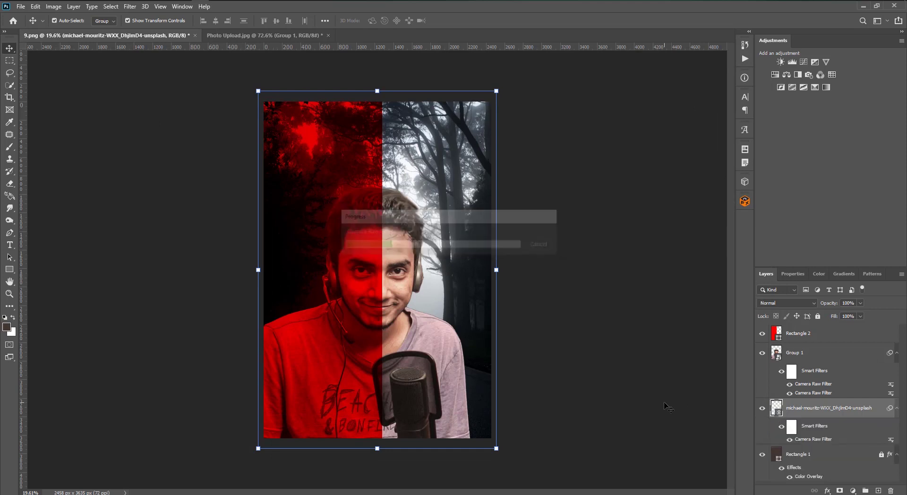
# Lock the forest photo layer and align the red rectangle with the poster's left edge
pyautogui.click(818, 316)
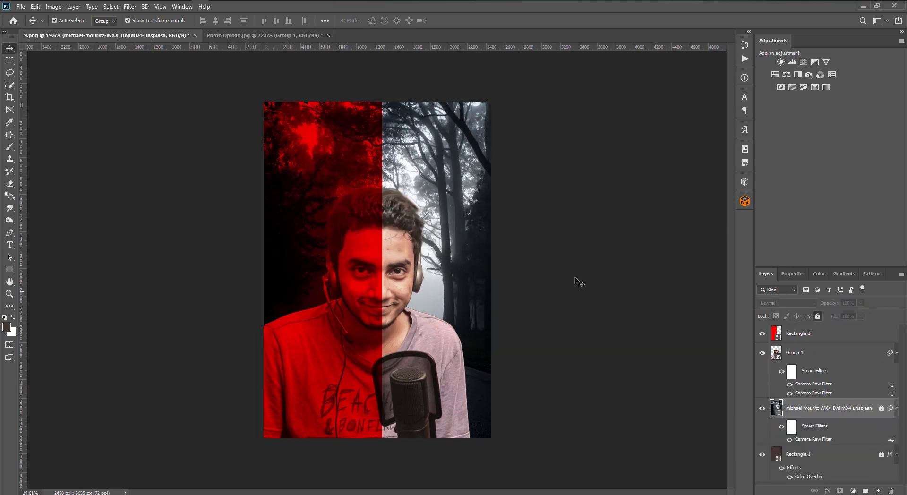
pyautogui.moveTo(353, 281)
pyautogui.mouseDown()
pyautogui.moveTo(474, 265)
pyautogui.moveTo(357, 261)
pyautogui.mouseUp()
pyautogui.moveTo(351, 262); pyautogui.dragTo(342, 264)
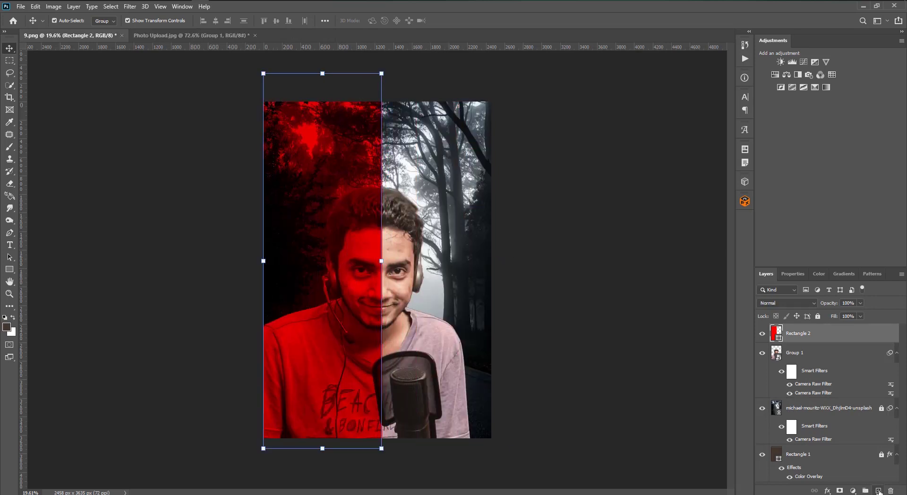
# Type the white title 'Smile' over the poster's red half
pyautogui.press('t')
pyautogui.click(322, 326)
pyautogui.write('SM')
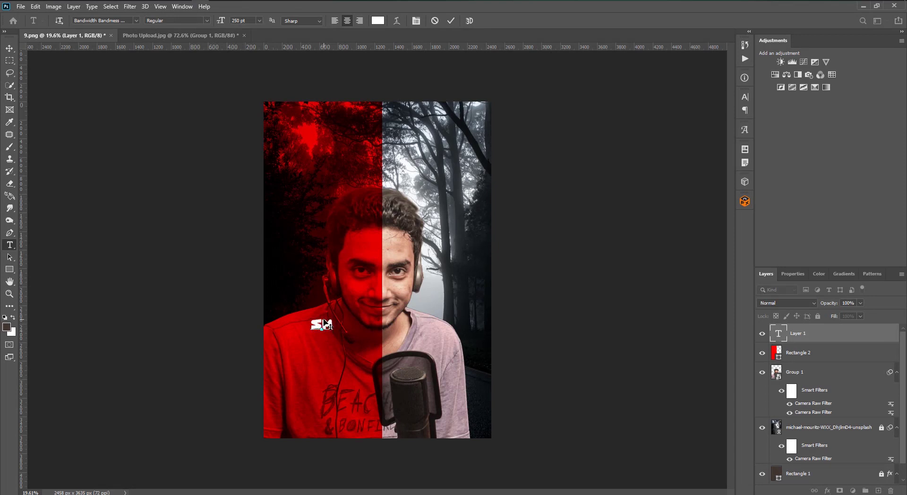
pyautogui.write('ile')
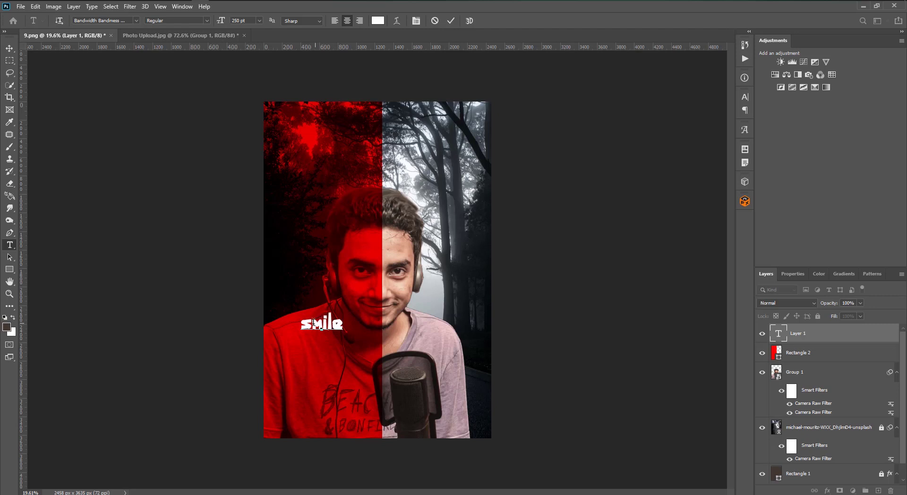
pyautogui.moveTo(313, 323); pyautogui.dragTo(284, 325)
pyautogui.write('S')
pyautogui.press('Right')
pyautogui.click(8, 46)
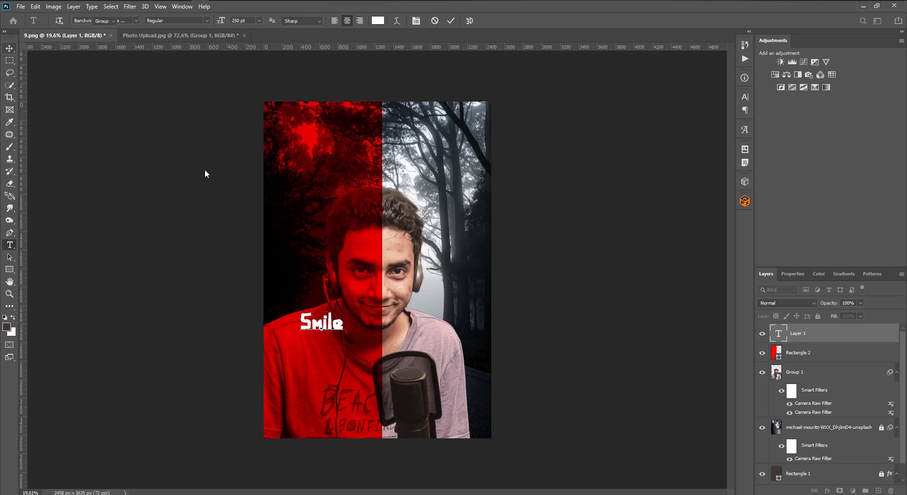
# Scale the Smile text to about 165% and open its Drop Shadow settings
pyautogui.hotkey('ctrl', 't')
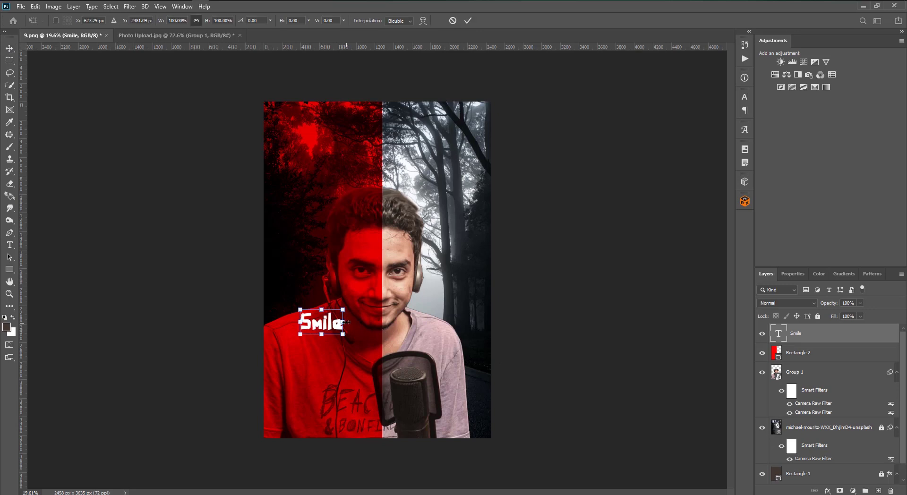
pyautogui.moveTo(346, 322); pyautogui.dragTo(357, 321)
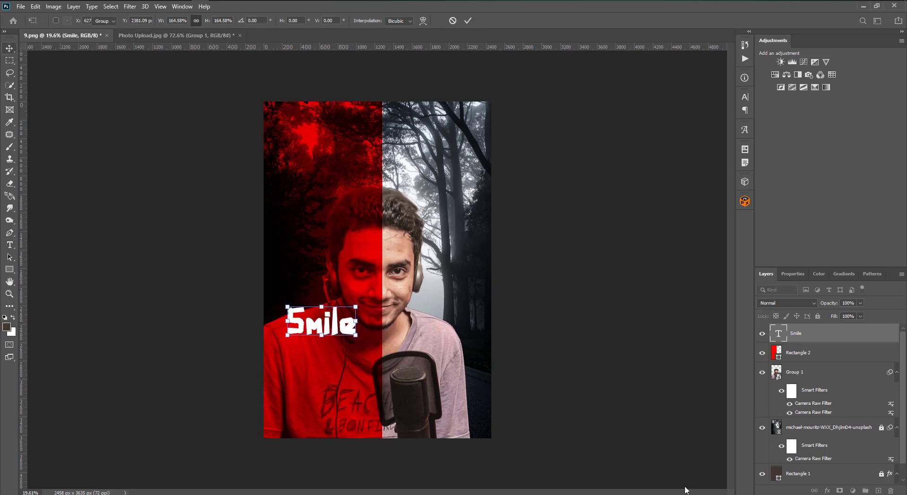
pyautogui.press('Return')
pyautogui.click(828, 490)
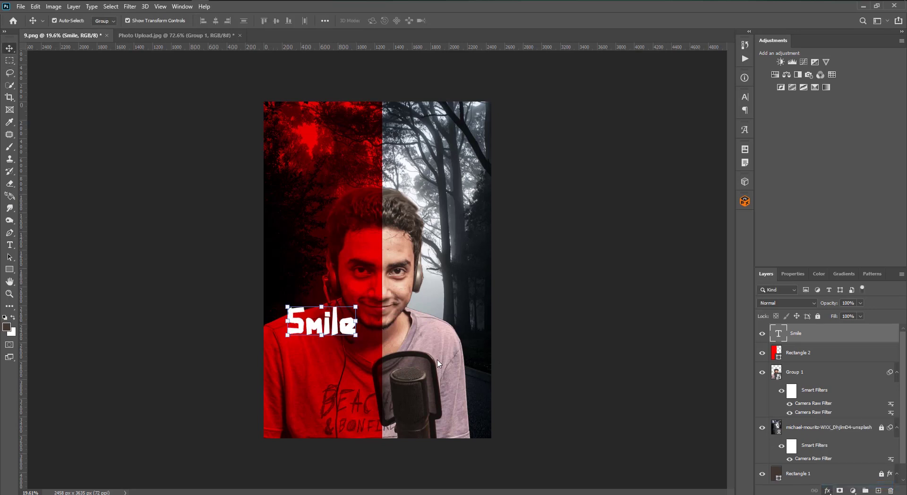
# Tighten the drop shadow with 49% opacity and a 35 px spread
pyautogui.moveTo(335, 332); pyautogui.dragTo(336, 329)
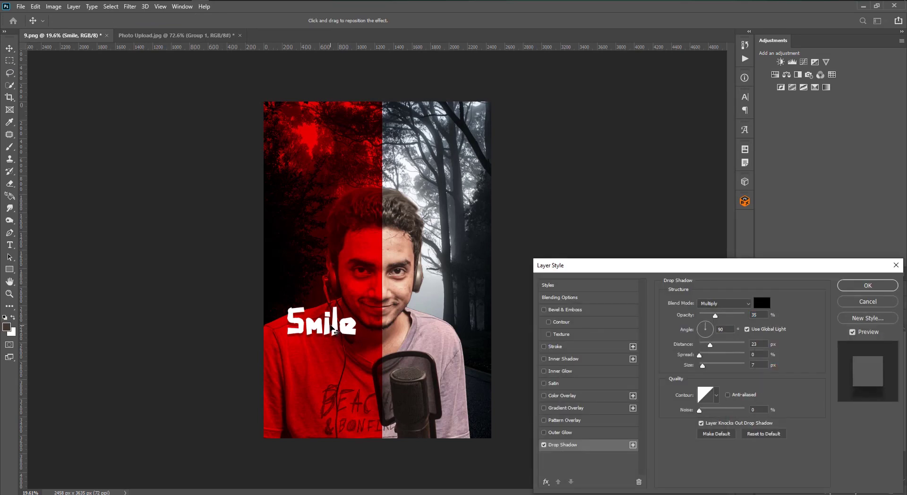
pyautogui.click(716, 316)
pyautogui.moveTo(717, 316); pyautogui.dragTo(723, 318)
pyautogui.moveTo(704, 368); pyautogui.dragTo(711, 368)
# Add a fully opaque 13 px dark inner shadow (211f1f), then move Smile to the lower centre
pyautogui.click(544, 359)
pyautogui.click(562, 359)
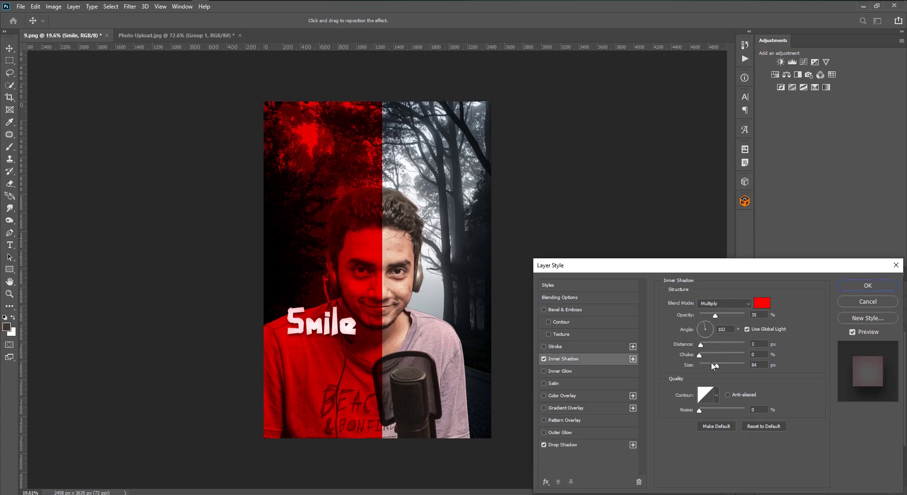
pyautogui.moveTo(707, 367); pyautogui.dragTo(705, 367)
pyautogui.moveTo(715, 315); pyautogui.dragTo(719, 315)
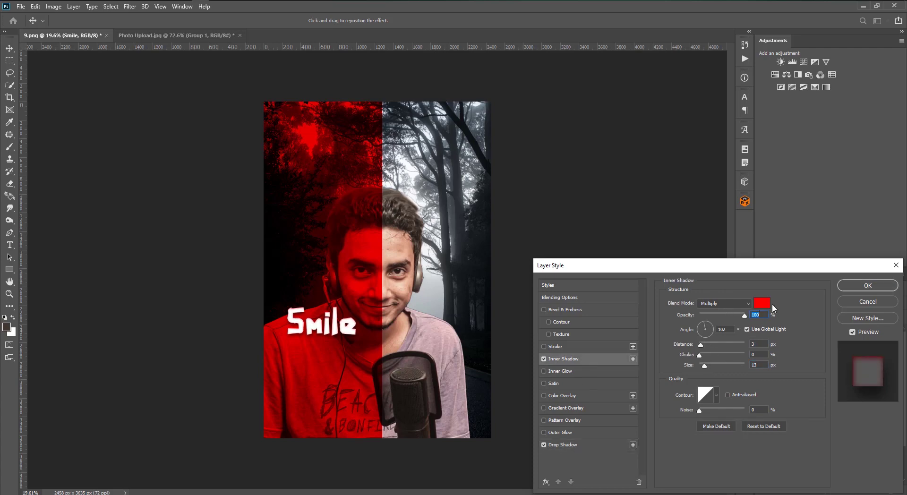
pyautogui.click(763, 303)
pyautogui.click(555, 405)
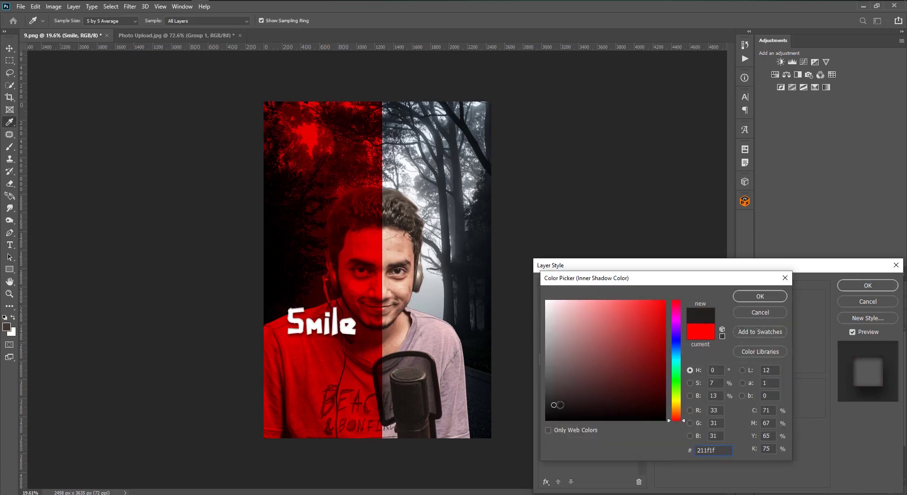
pyautogui.press('Return')
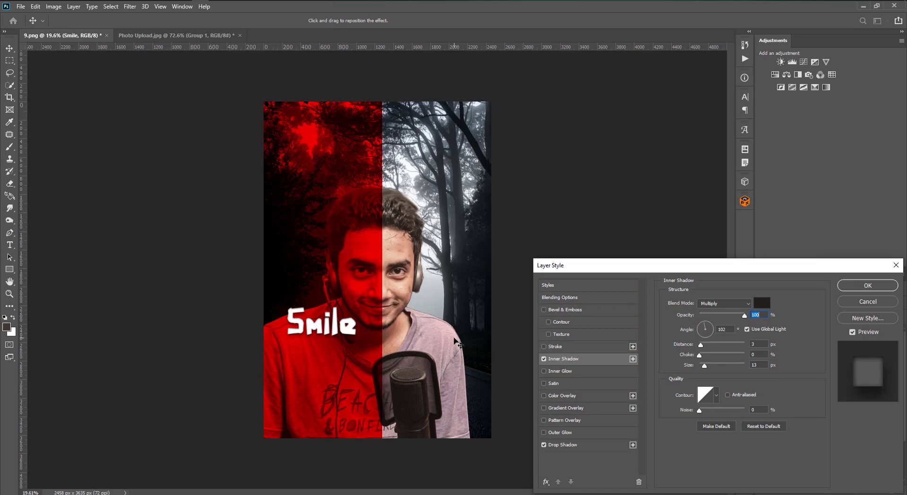
pyautogui.press('Return')
pyautogui.moveTo(300, 324); pyautogui.dragTo(357, 391)
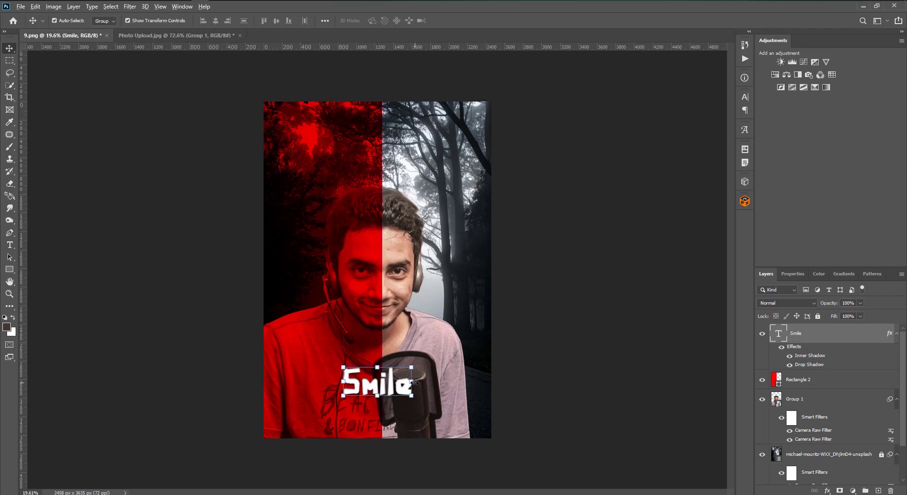
# Enlarge the Smile title to about 145%
pyautogui.hotkey('ctrl', 't')
pyautogui.moveTo(418, 387)
pyautogui.mouseDown()
pyautogui.moveTo(431, 378)
pyautogui.moveTo(426, 371)
pyautogui.mouseUp()
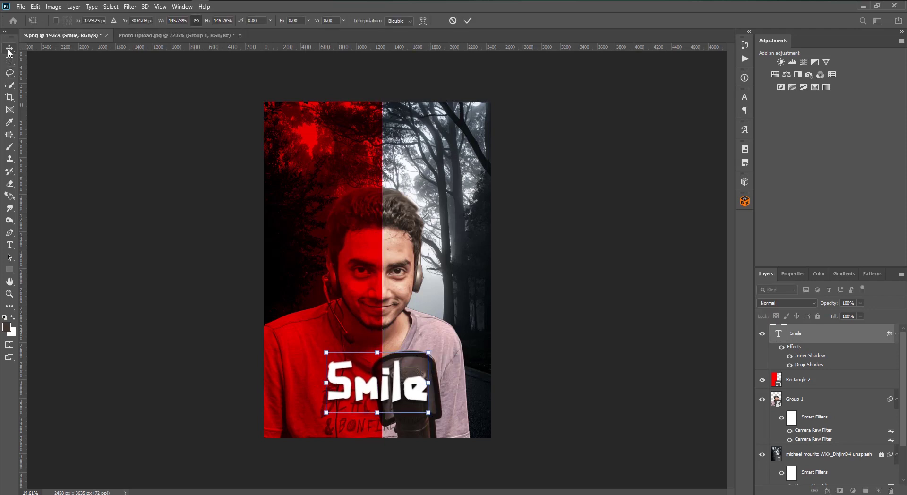
pyautogui.press('Return')
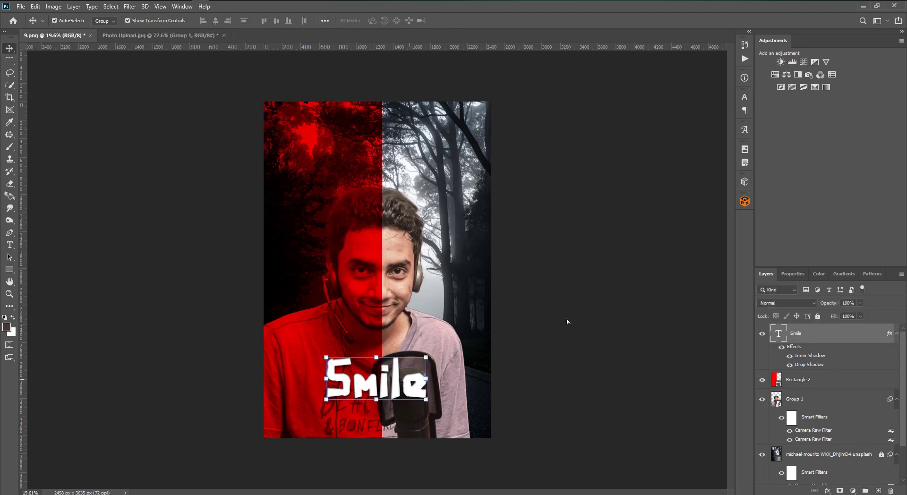
# Place the movie credit image linked, enlarged and positioned below Smile
pyautogui.click(21, 6)
pyautogui.click(50, 203)
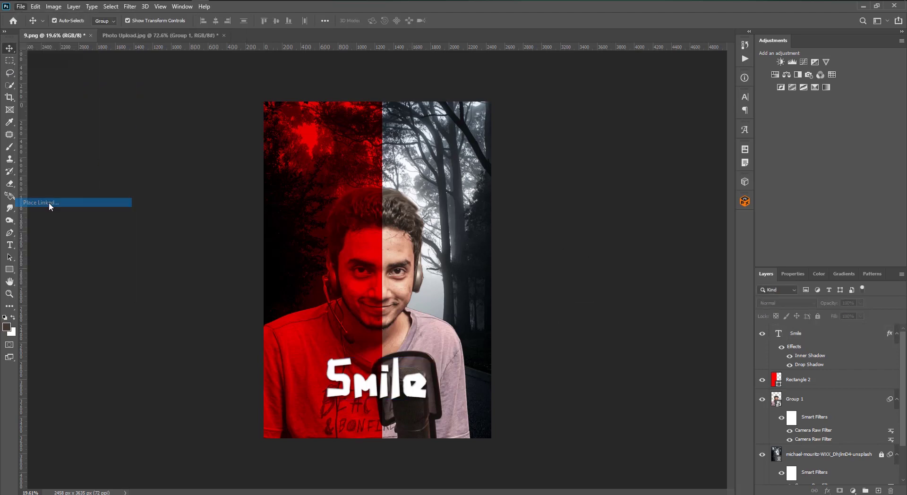
pyautogui.click(260, 107)
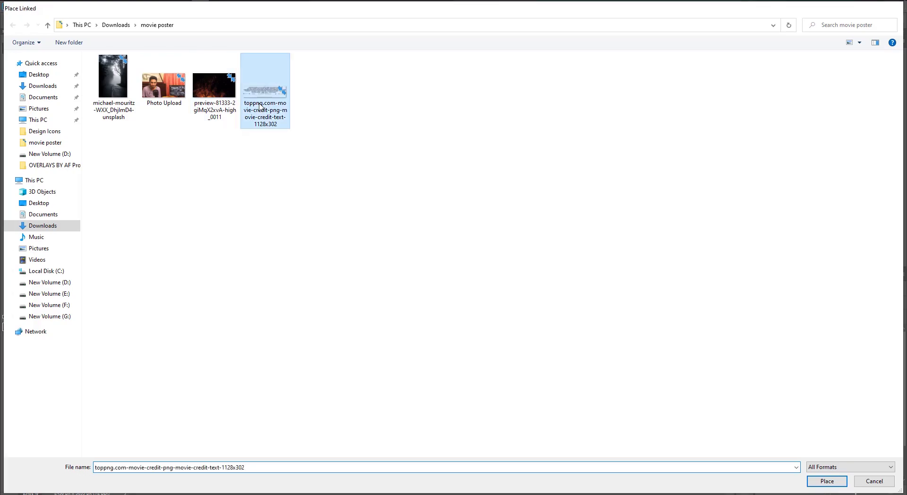
pyautogui.doubleClick(260, 107)
pyautogui.moveTo(414, 270)
pyautogui.mouseDown()
pyautogui.moveTo(455, 269)
pyautogui.moveTo(418, 402)
pyautogui.moveTo(423, 455)
pyautogui.mouseUp()
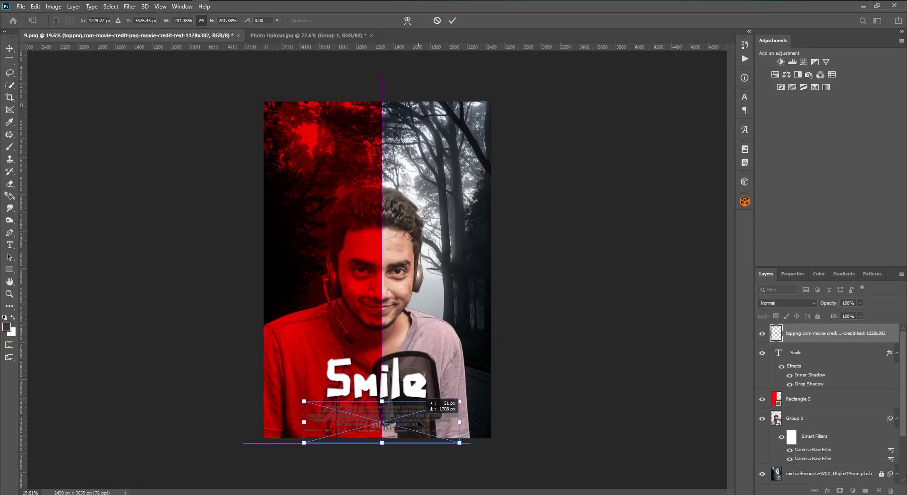
pyautogui.click(8, 45)
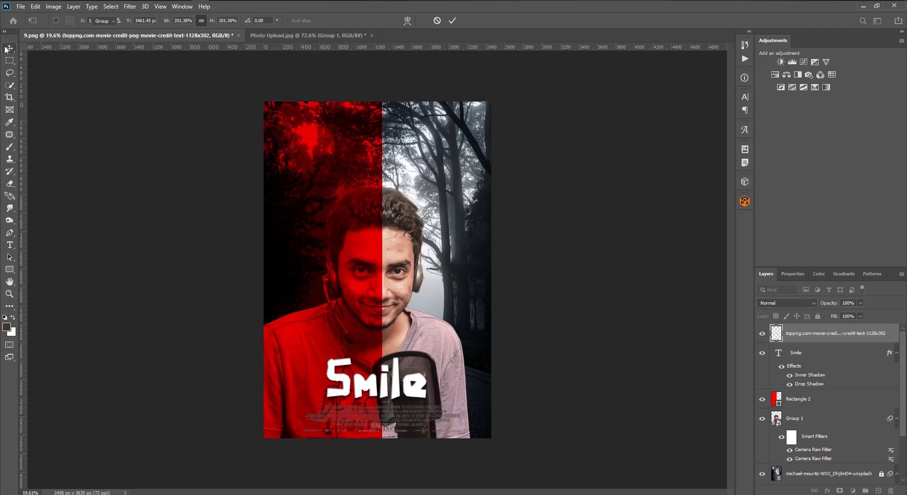
# Colour the credits white with a Color Overlay and start placing another image
pyautogui.click(828, 490)
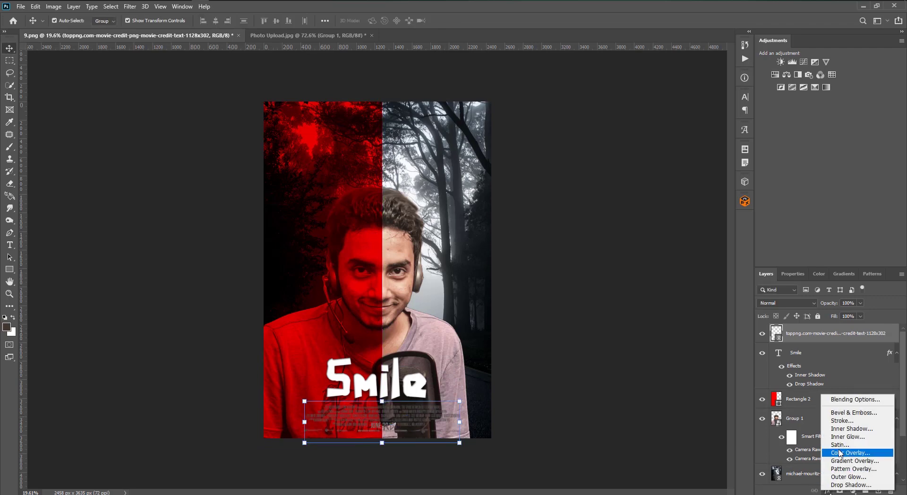
pyautogui.click(249, 384)
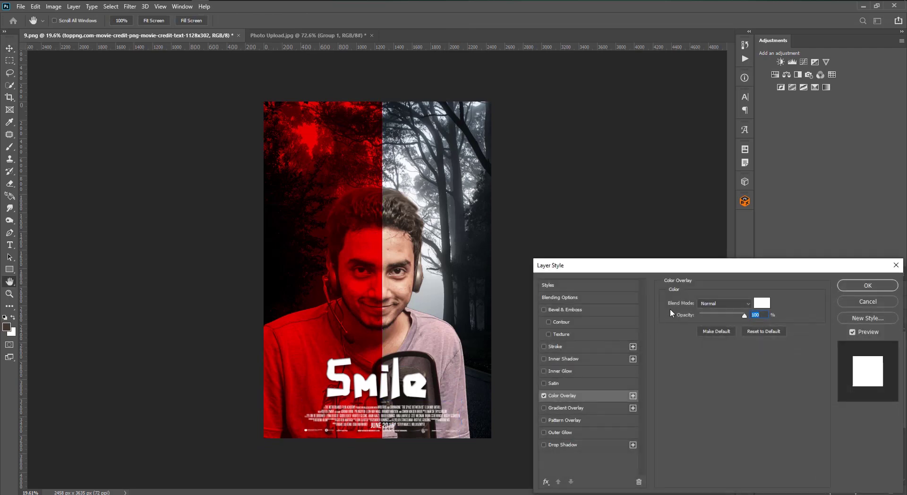
pyautogui.press('Return')
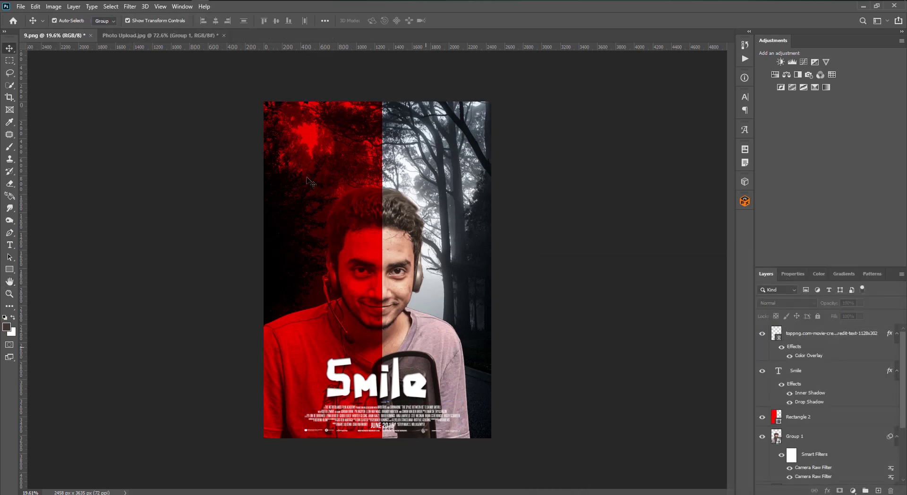
pyautogui.click(20, 6)
# Place the ember image as a linked Screen-mode layer, enlarged about 218% over the lower half
pyautogui.click(50, 205)
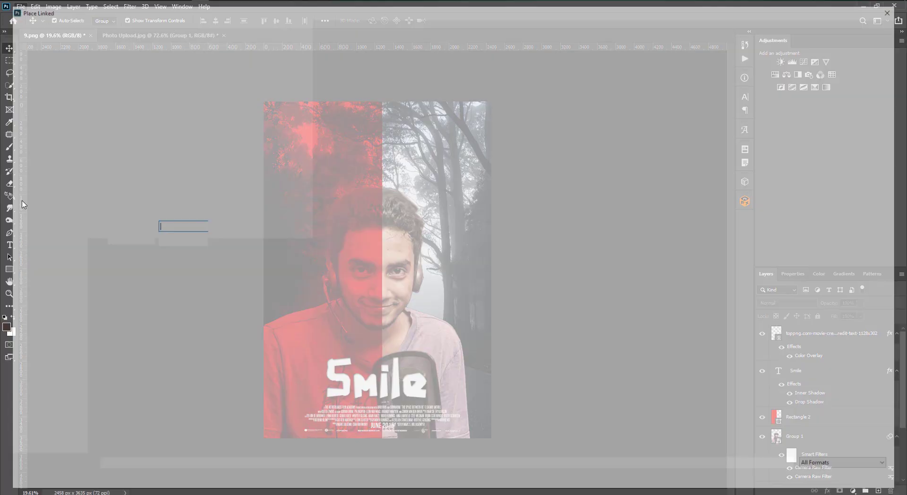
pyautogui.doubleClick(208, 84)
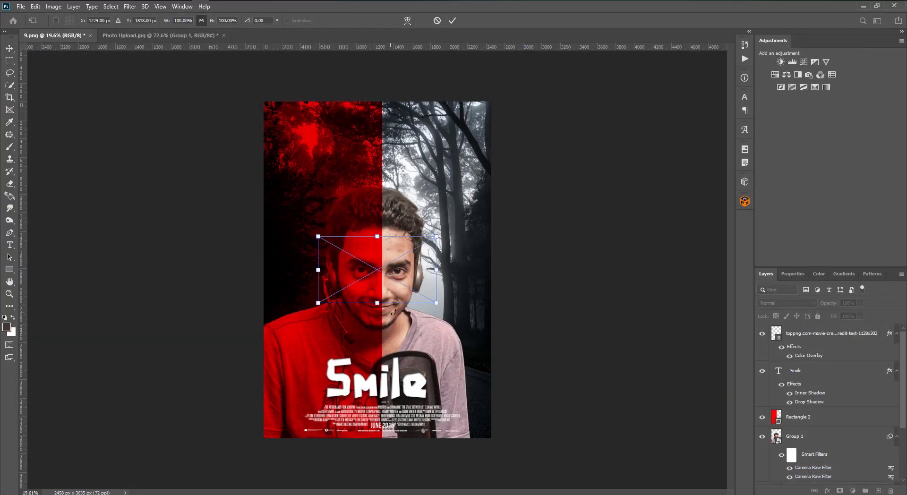
pyautogui.click(801, 305)
pyautogui.click(780, 342)
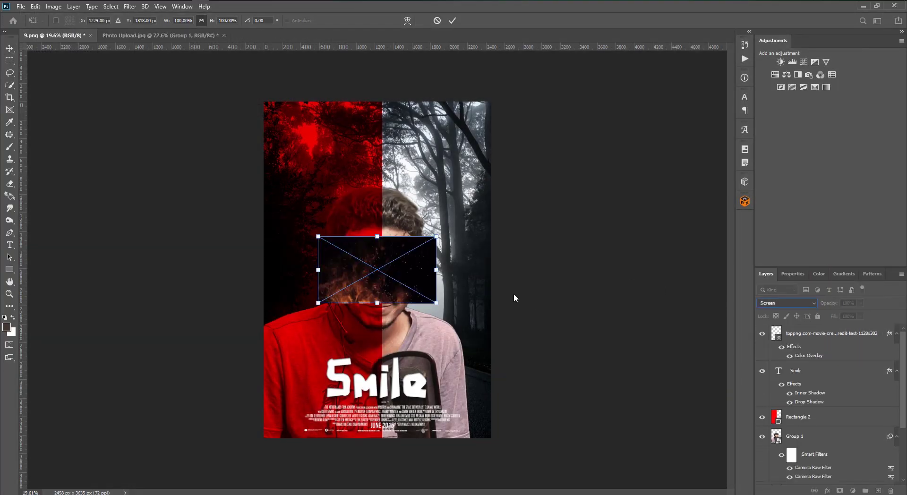
pyautogui.moveTo(436, 303); pyautogui.dragTo(508, 238)
pyautogui.moveTo(431, 270)
pyautogui.mouseDown()
pyautogui.moveTo(436, 378)
pyautogui.moveTo(430, 370)
pyautogui.mouseUp()
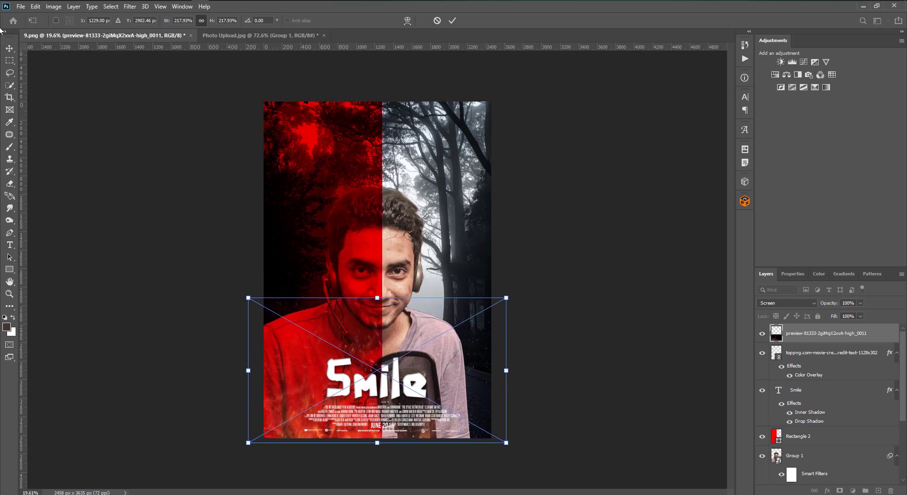
pyautogui.press('Return')
pyautogui.click(539, 234)
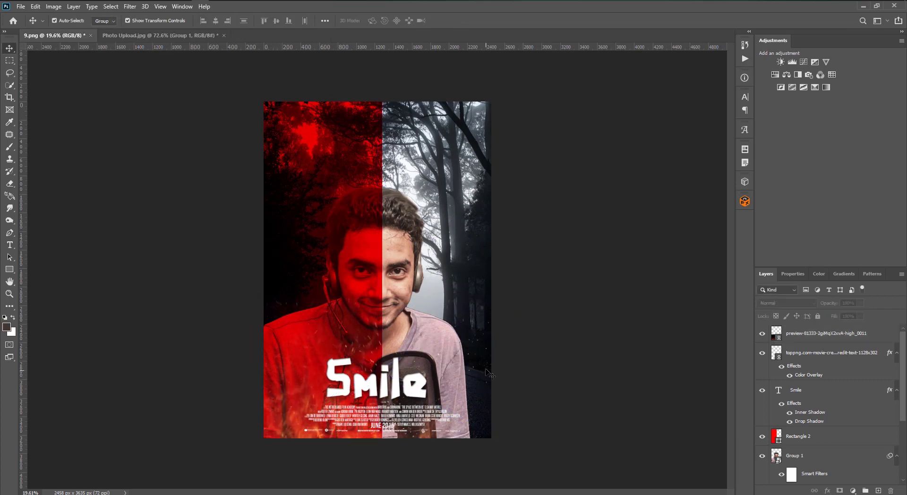
pyautogui.click(471, 368)
# Lock the ember layer and the movie-credits layer against edits
pyautogui.scroll(-1, 596, 344)
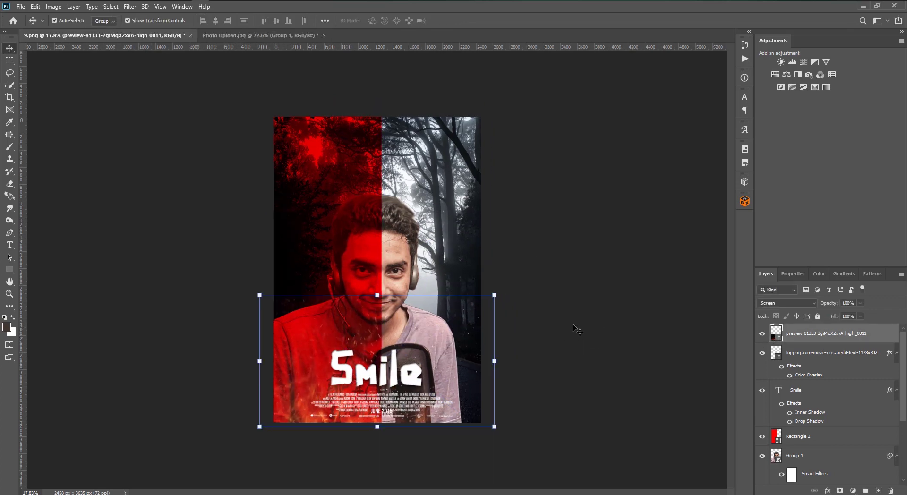
pyautogui.click(818, 317)
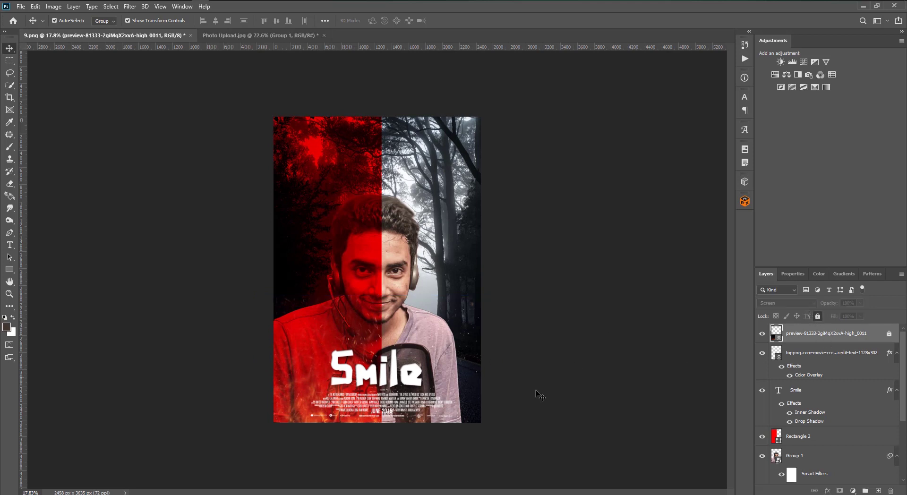
pyautogui.click(824, 360)
pyautogui.click(818, 317)
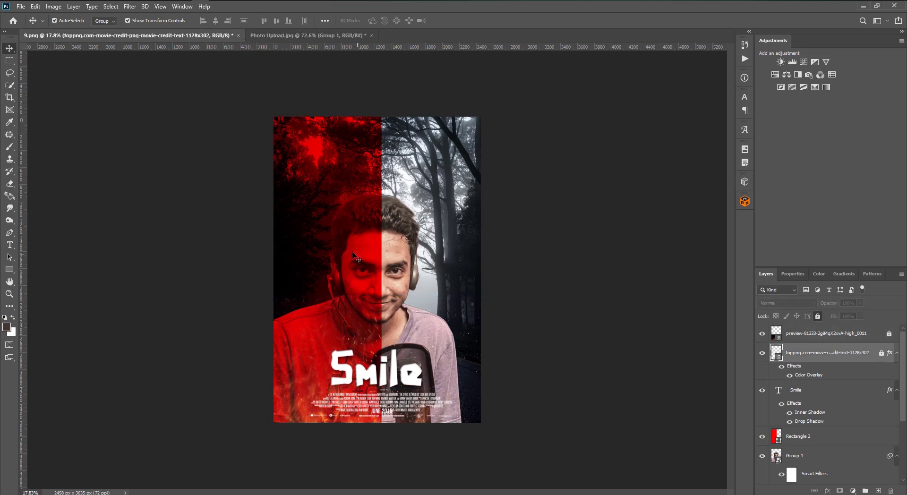
# Narrow the red Rectangle 2 strip and move it over the face's left half
pyautogui.moveTo(354, 256); pyautogui.dragTo(423, 252)
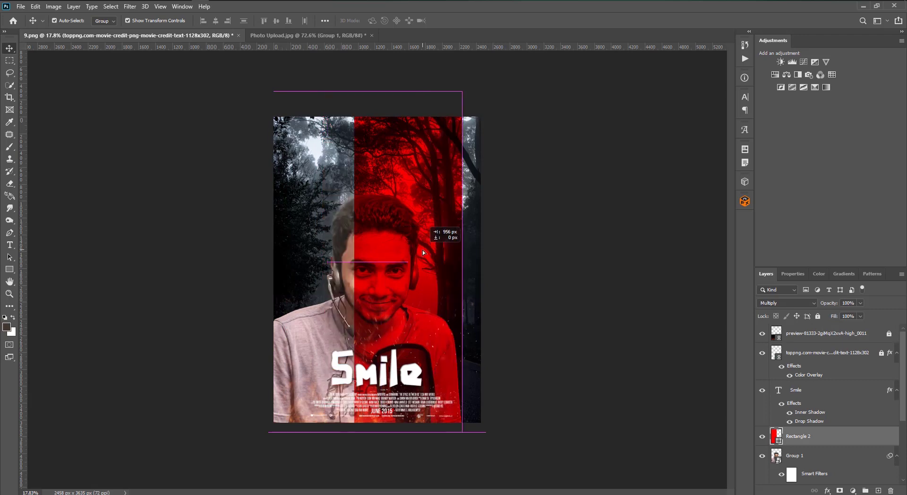
pyautogui.moveTo(423, 250)
pyautogui.mouseDown()
pyautogui.moveTo(446, 259)
pyautogui.moveTo(388, 270)
pyautogui.moveTo(408, 271)
pyautogui.mouseUp()
pyautogui.hotkey('ctrl', 't')
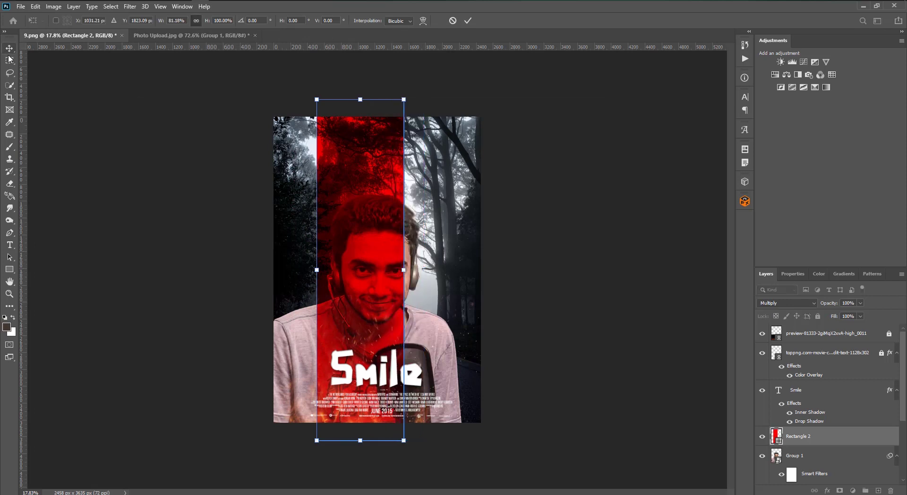
pyautogui.press('Return')
pyautogui.moveTo(350, 273); pyautogui.dragTo(323, 273)
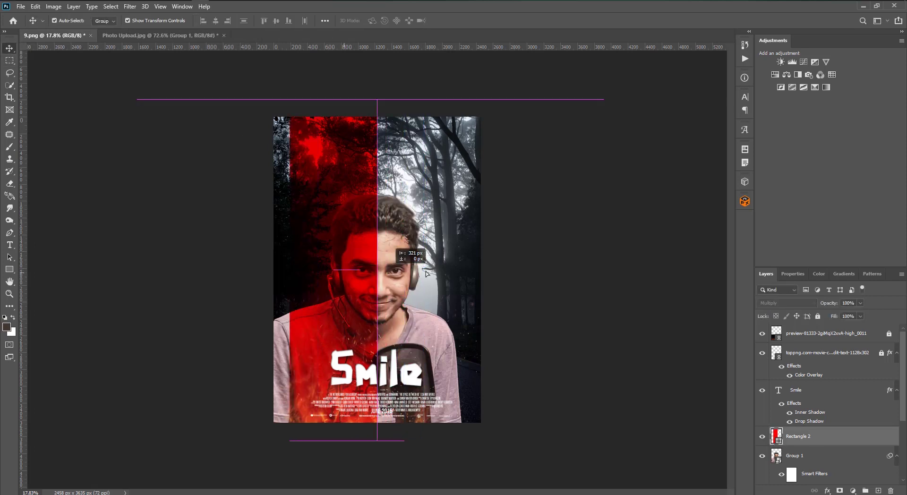
pyautogui.click(426, 283)
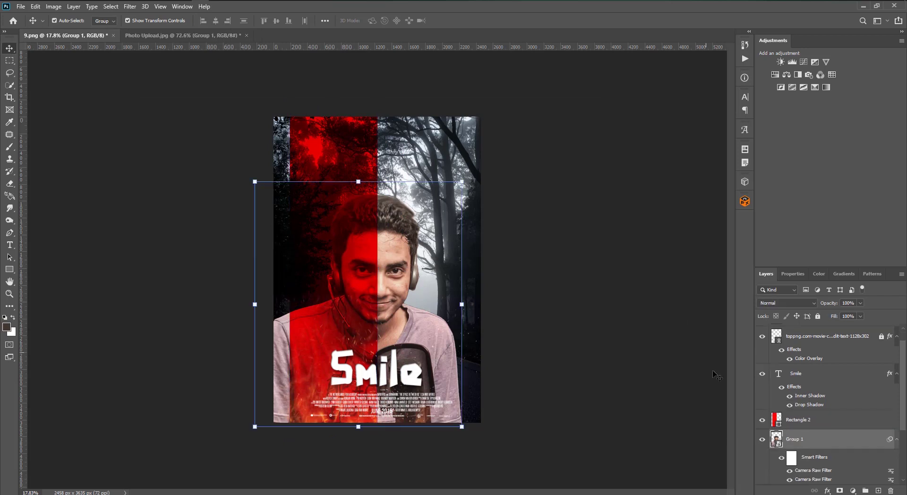
# Add a Hue/Saturation adjustment with Saturation -100 to turn the photo grey
pyautogui.click(775, 75)
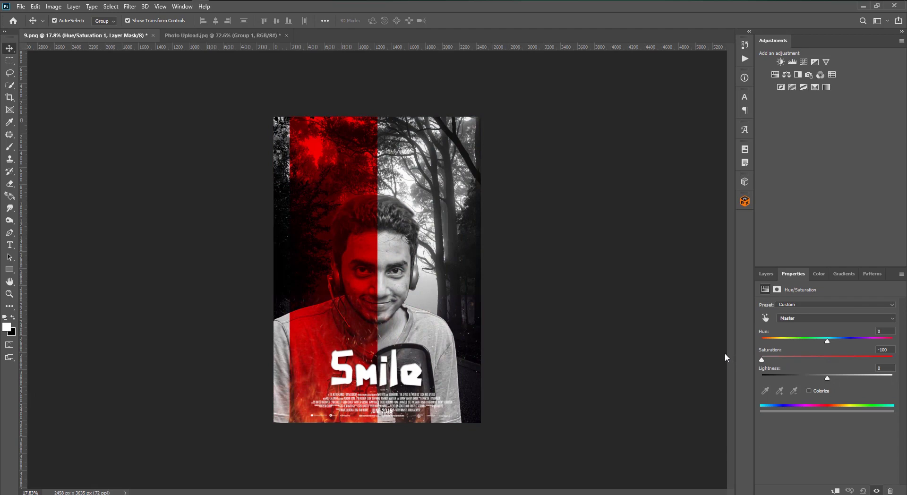
pyautogui.click(766, 274)
pyautogui.scroll(-1, 824, 433)
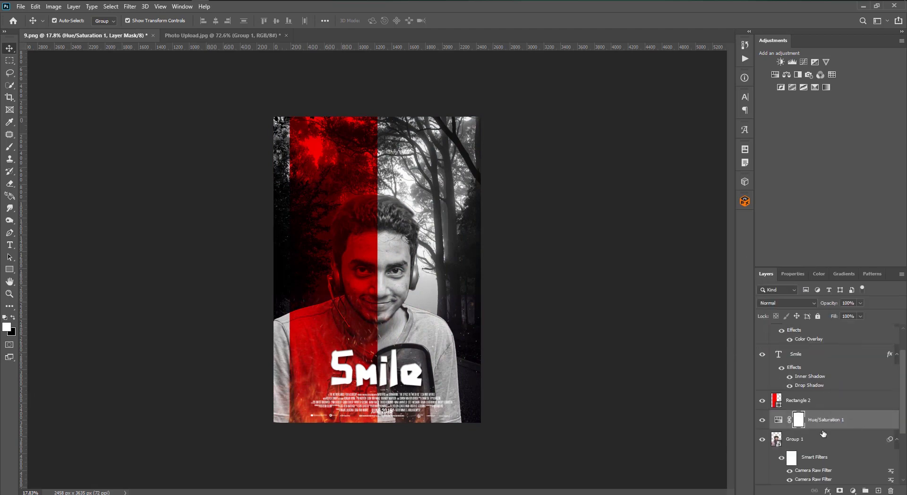
# Group the adjustment with Group 1 into Group 2 and convert it to a smart object
pyautogui.click(815, 441)
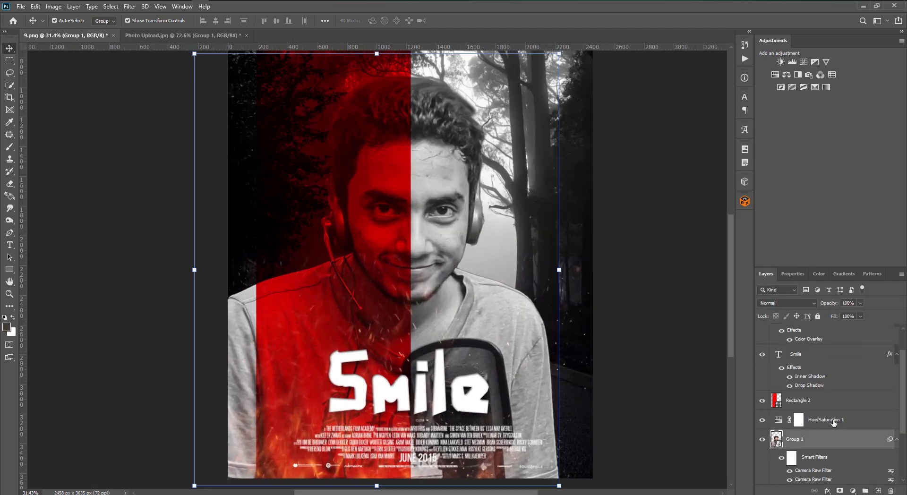
pyautogui.keyDown('shift'); pyautogui.click(834, 423); pyautogui.keyUp('shift')
pyautogui.hotkey('ctrl', 'g')
pyautogui.rightClick(833, 417)
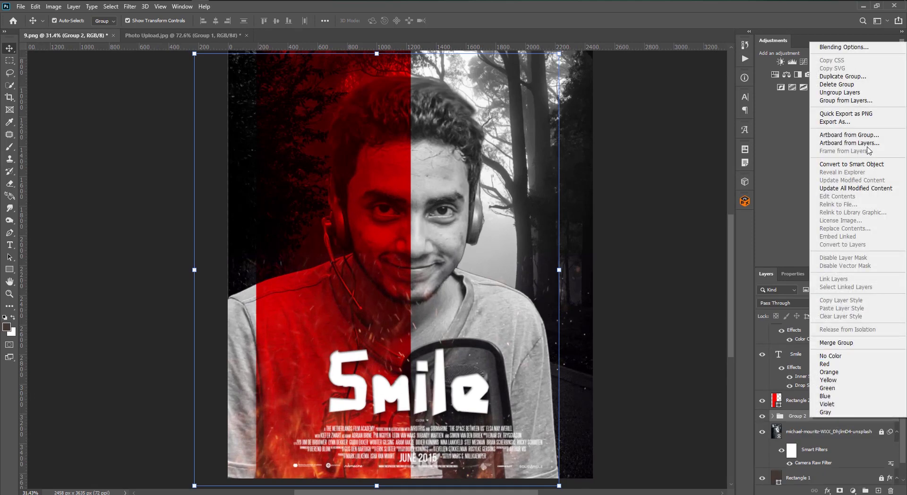
pyautogui.click(851, 164)
# Nudge the red strip slightly right and reposition the grey Group 2 portrait
pyautogui.scroll(-2, 529, 305)
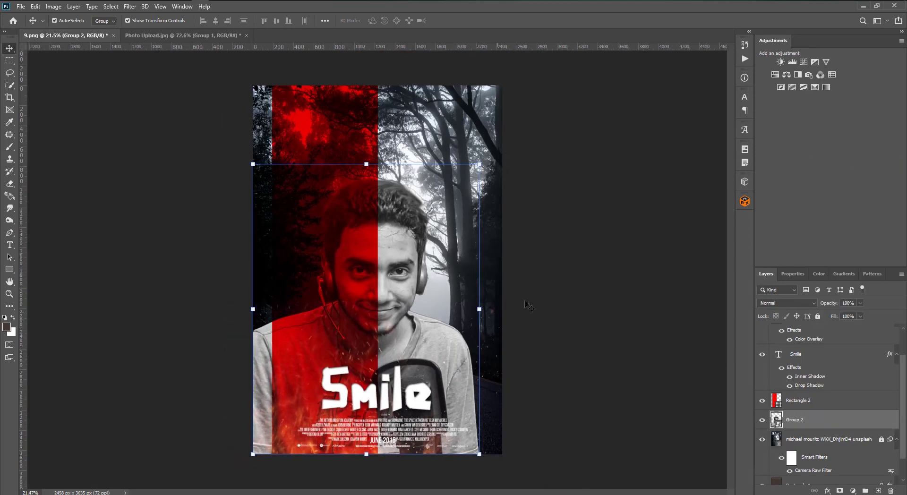
pyautogui.moveTo(331, 260); pyautogui.dragTo(355, 264)
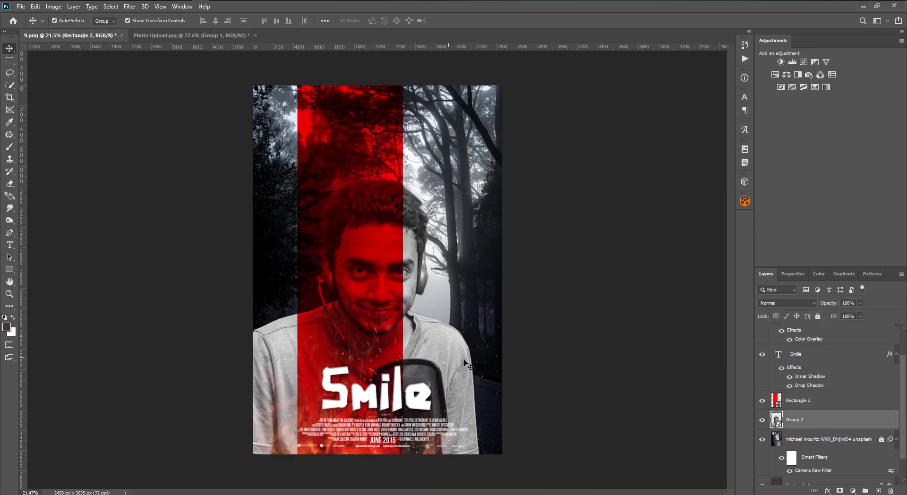
pyautogui.moveTo(466, 364); pyautogui.dragTo(443, 336)
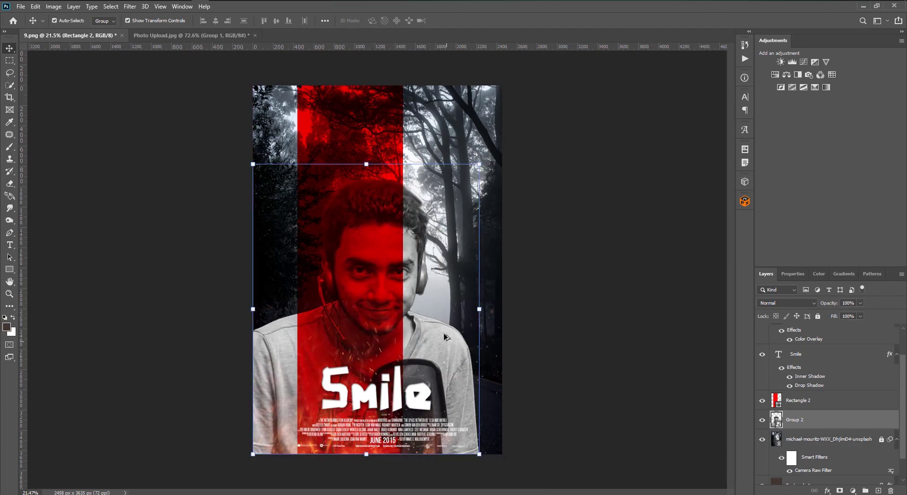
pyautogui.scroll(-1, 444, 336)
pyautogui.click(454, 299)
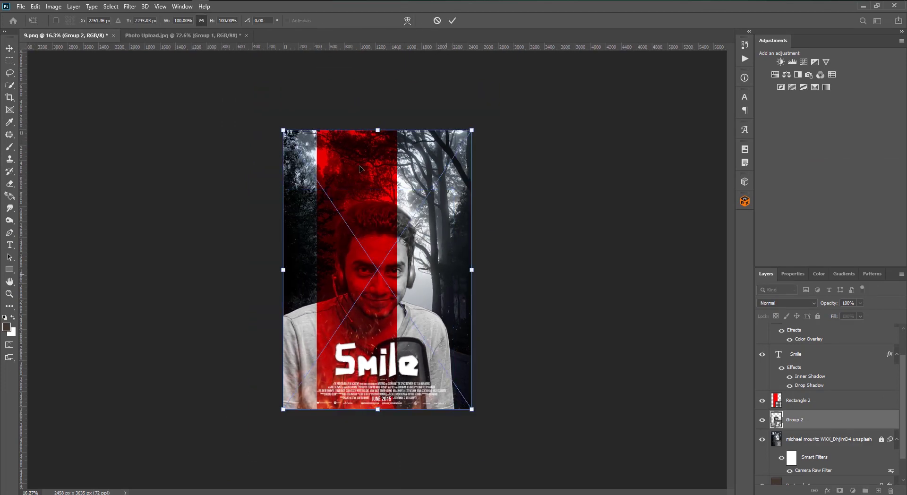
# Commit the portrait transform and shift the Group 2 portrait left
pyautogui.click(9, 49)
pyautogui.click(653, 268)
pyautogui.moveTo(350, 279); pyautogui.dragTo(310, 277)
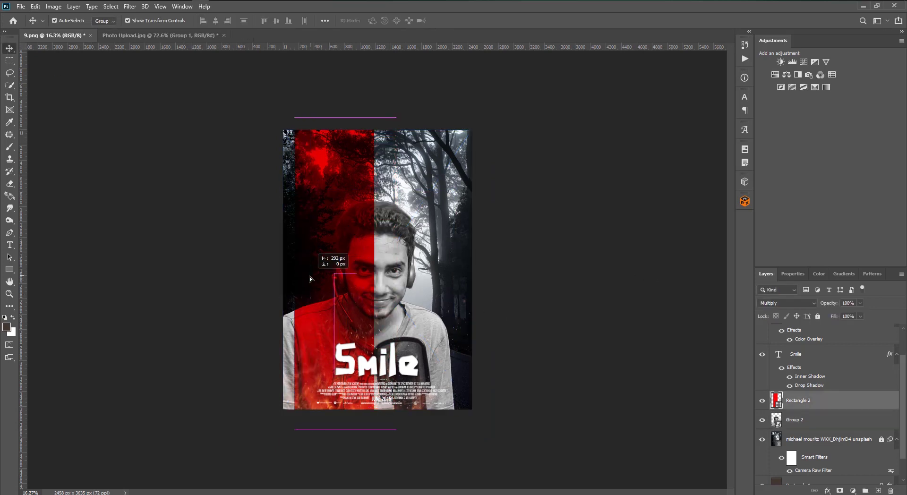
# Duplicate Group 2 beneath the original and enlarge the copy about 140%, shifted left
pyautogui.moveTo(384, 263); pyautogui.dragTo(433, 263)
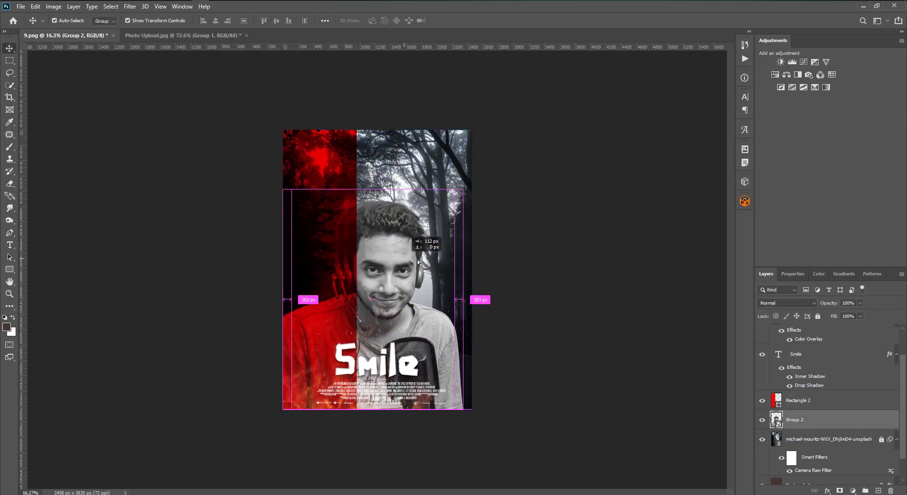
pyautogui.moveTo(794, 422); pyautogui.dragTo(794, 449)
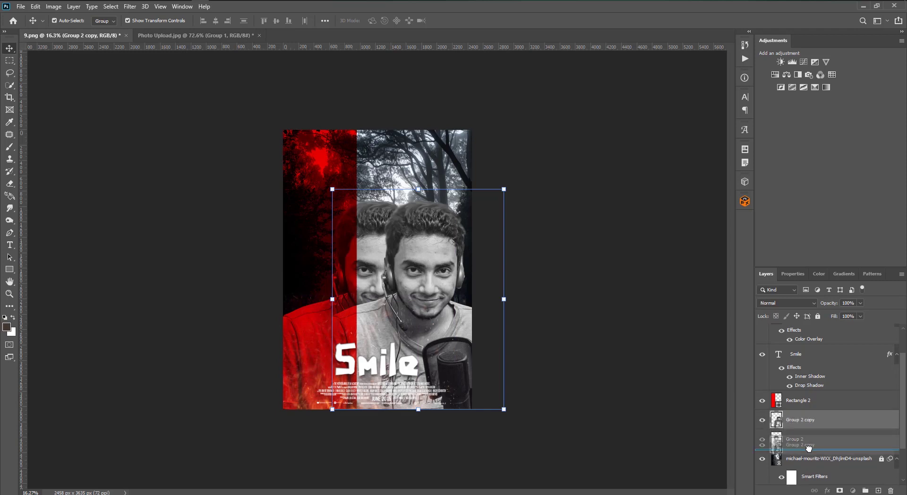
pyautogui.moveTo(504, 299)
pyautogui.mouseDown()
pyautogui.moveTo(521, 270)
pyautogui.moveTo(628, 239)
pyautogui.mouseUp()
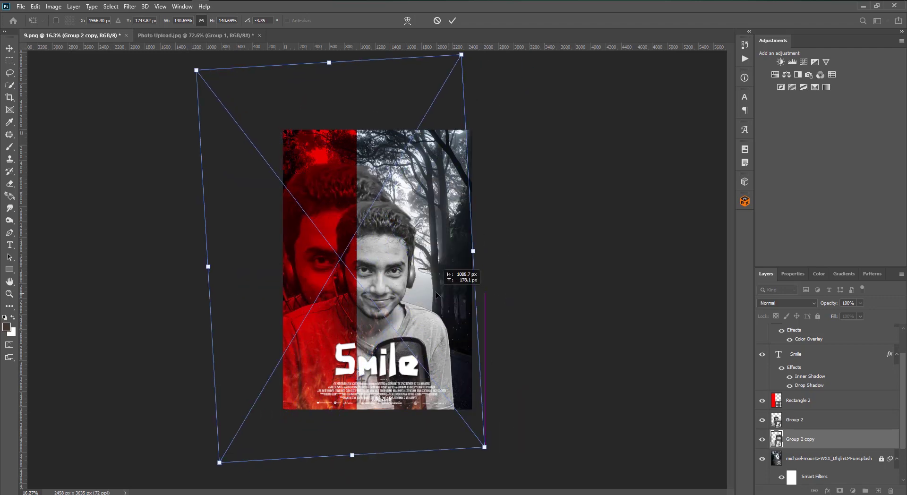
pyautogui.moveTo(486, 304); pyautogui.dragTo(394, 279)
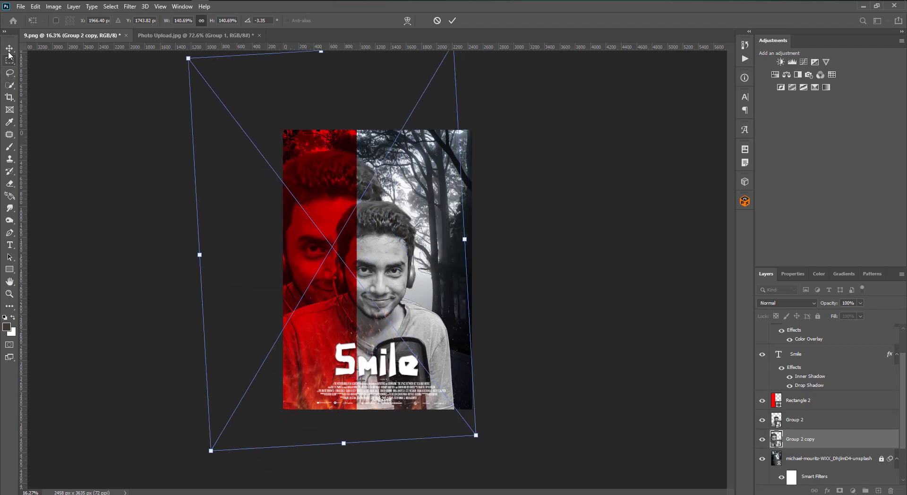
pyautogui.press('Return')
# Apply a Motion Blur at angle 0 and 22 pixels distance to the Group 2 copy
pyautogui.click(130, 6)
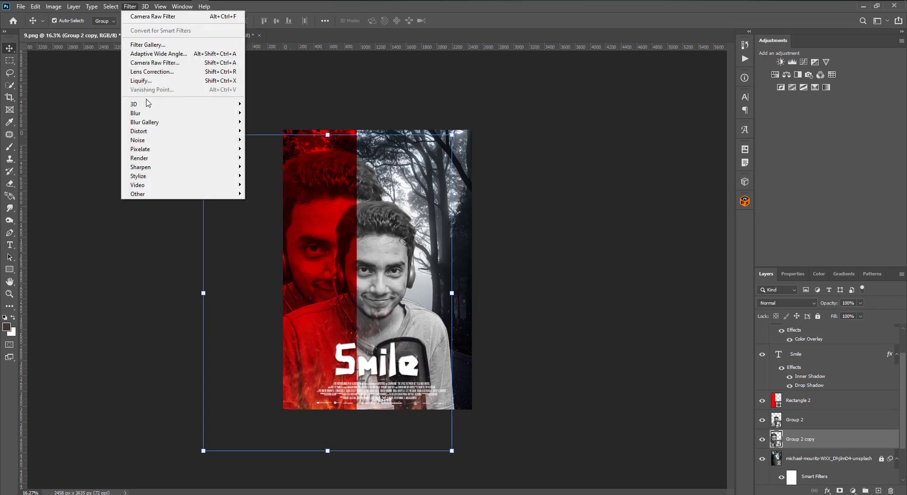
pyautogui.click(262, 167)
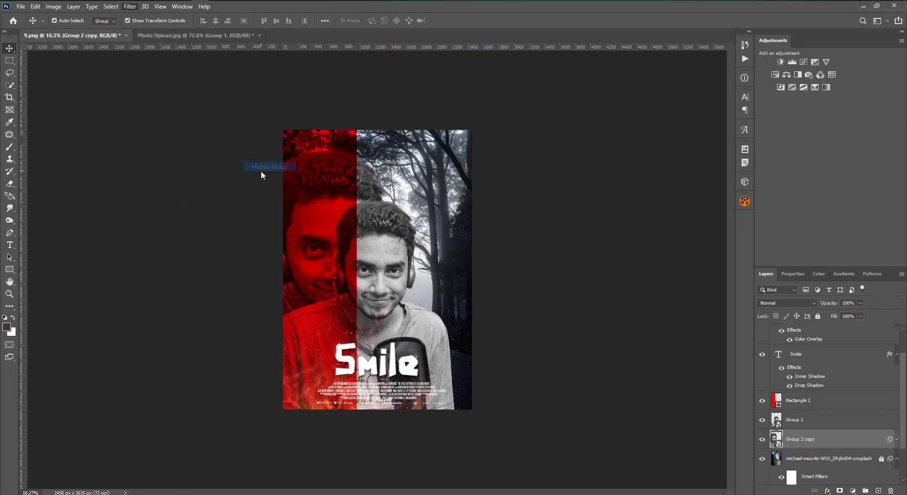
pyautogui.moveTo(561, 276); pyautogui.dragTo(564, 277)
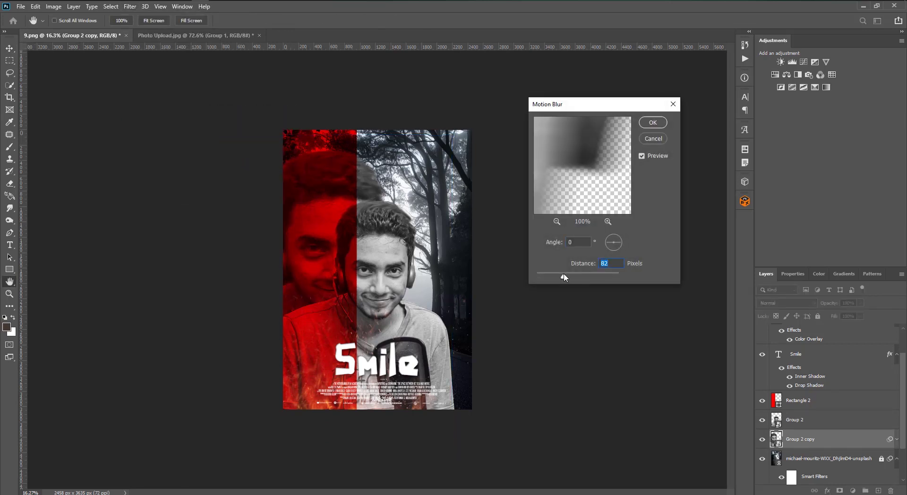
pyautogui.click(553, 274)
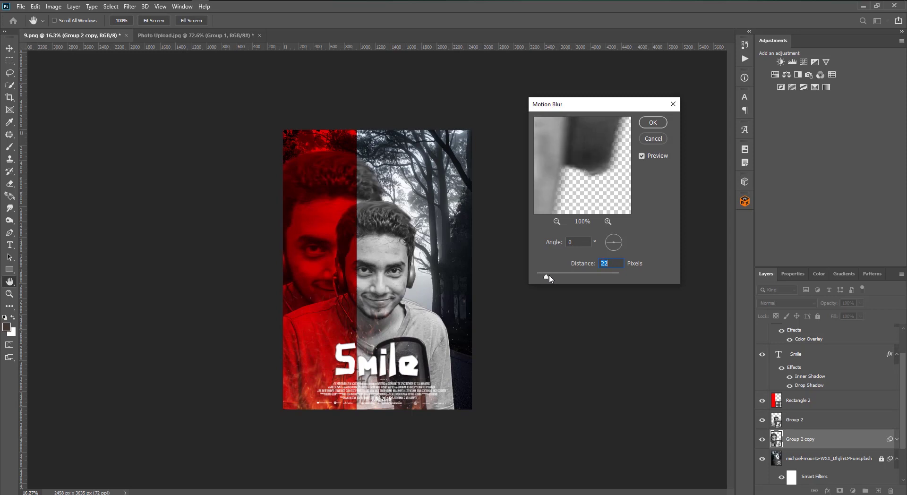
pyautogui.press('Return')
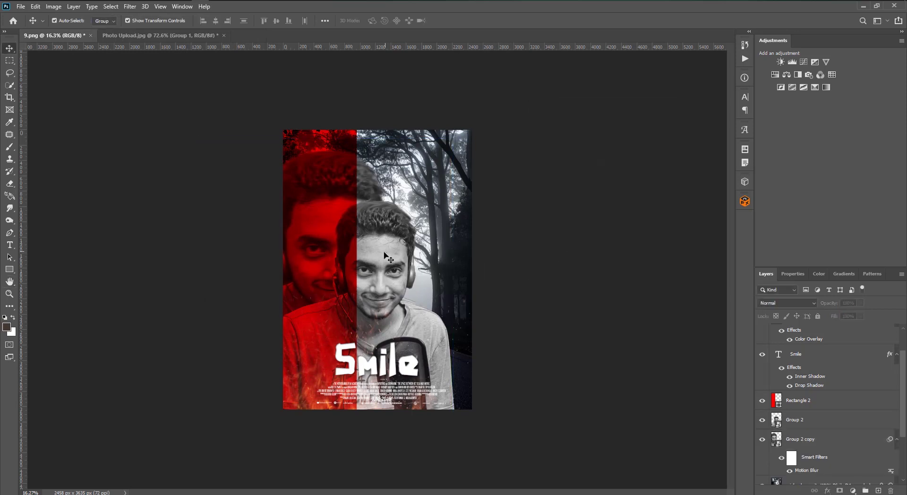
pyautogui.click(396, 255)
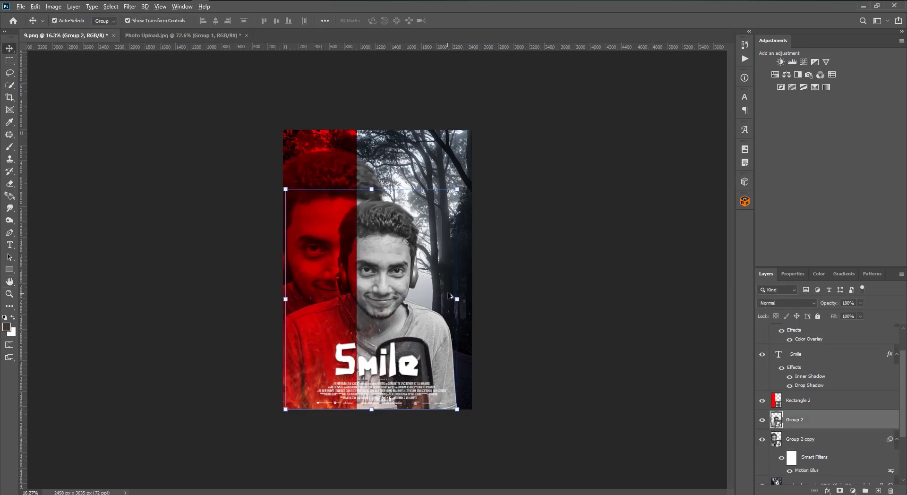
# Enlarge the main Group 2 portrait slightly
pyautogui.click(457, 298)
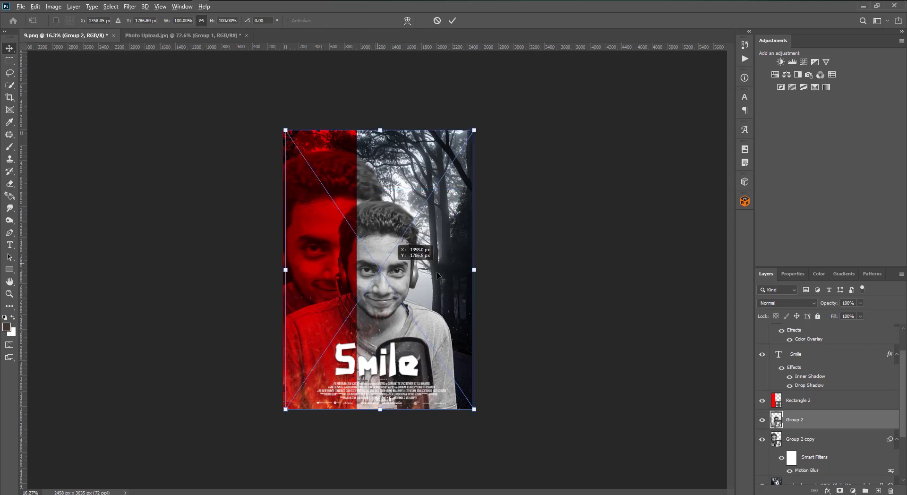
pyautogui.moveTo(475, 270); pyautogui.dragTo(481, 265)
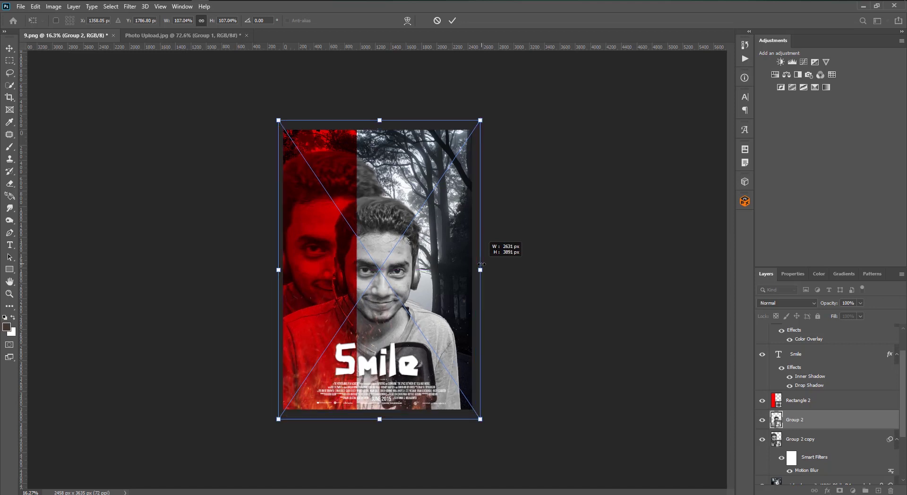
pyautogui.press('Return')
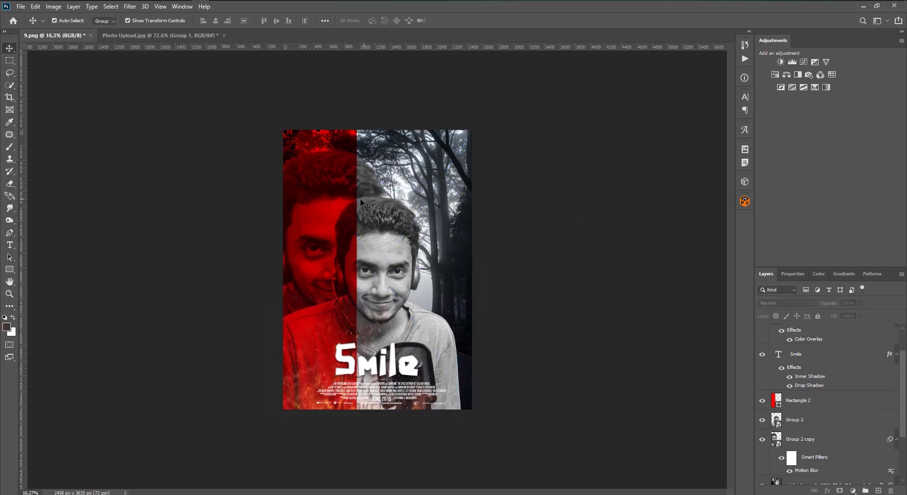
# Stretch the red Rectangle 2 strip across the left half and lock the layer
pyautogui.moveTo(356, 198); pyautogui.dragTo(381, 196)
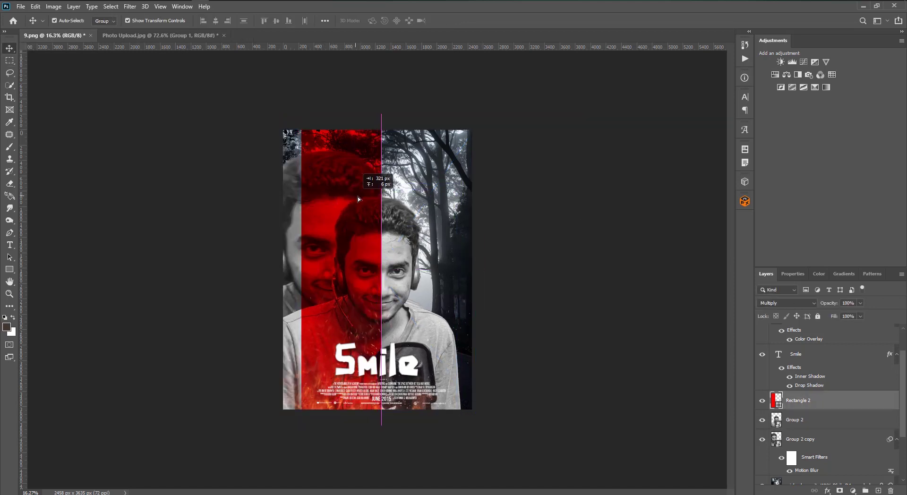
pyautogui.moveTo(385, 267)
pyautogui.mouseDown()
pyautogui.moveTo(406, 268)
pyautogui.moveTo(357, 257)
pyautogui.mouseUp()
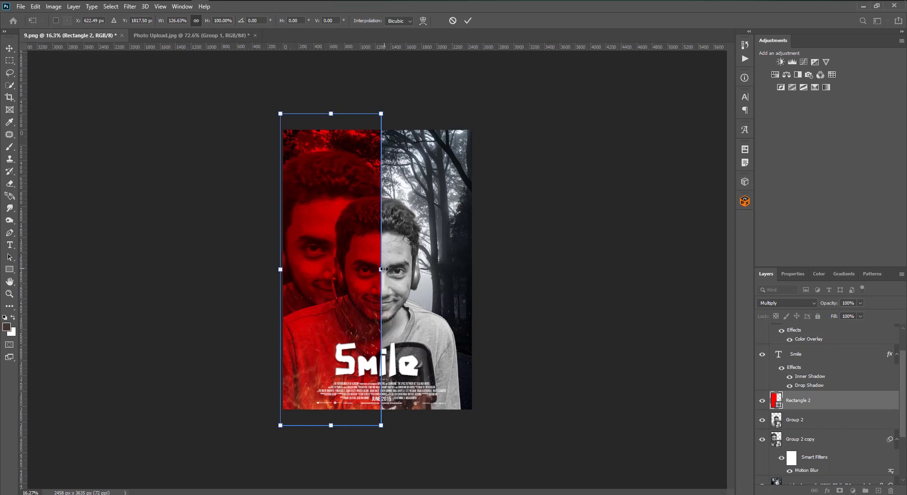
pyautogui.moveTo(385, 269); pyautogui.dragTo(384, 263)
pyautogui.press('Return')
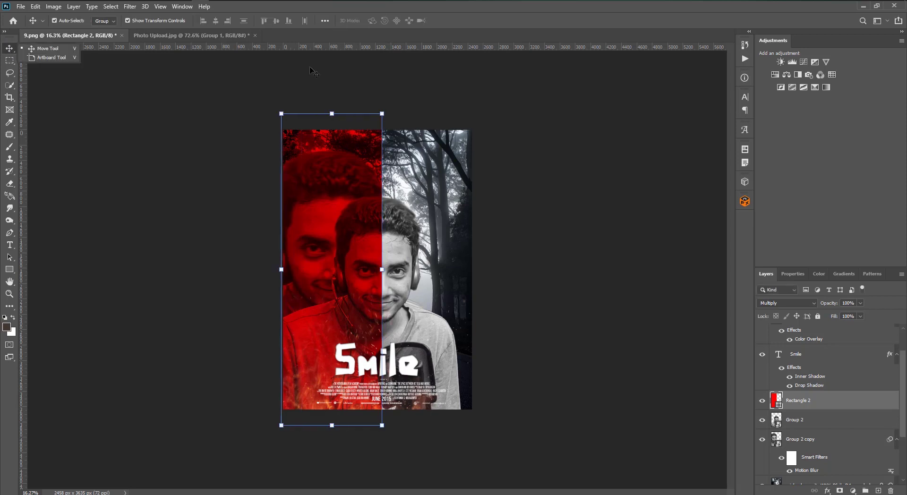
pyautogui.click(818, 317)
pyautogui.click(841, 439)
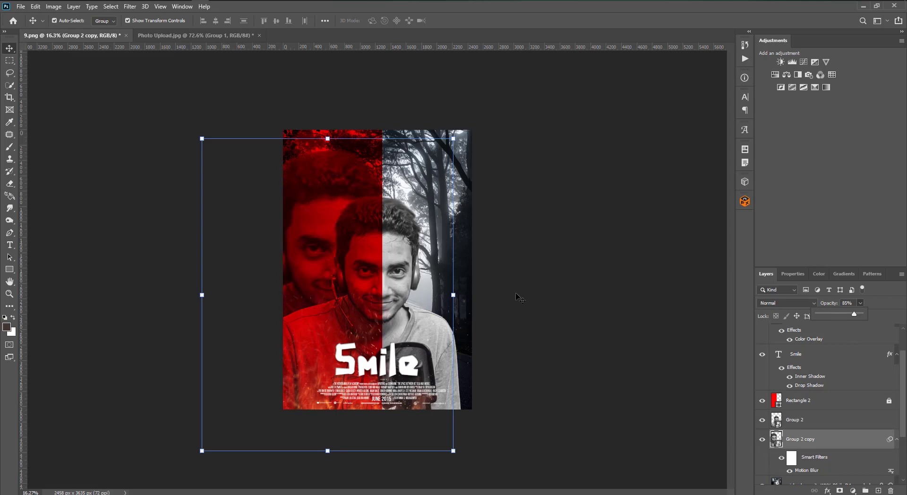
# Mirror and enlarge the ghost Group 2 copy about 180% to fill the red left half
pyautogui.click(457, 295)
pyautogui.click(461, 195)
pyautogui.moveTo(468, 199)
pyautogui.mouseDown()
pyautogui.moveTo(494, 226)
pyautogui.moveTo(510, 229)
pyautogui.mouseUp()
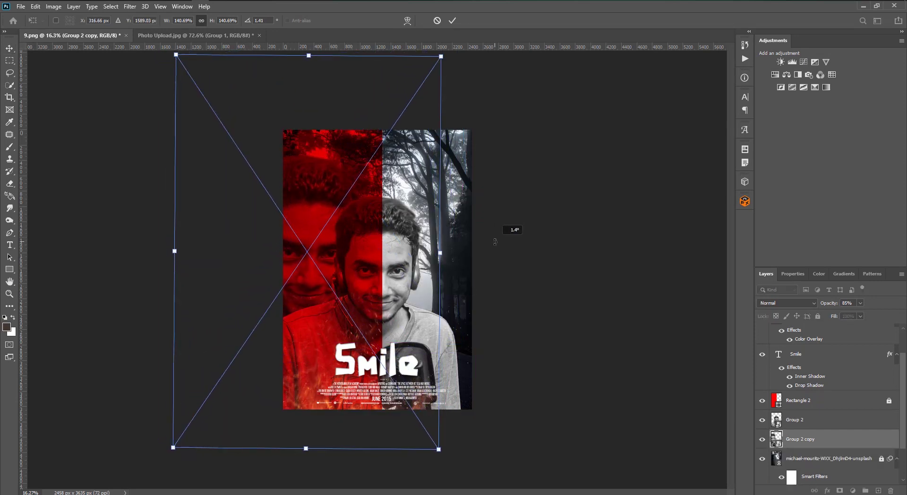
pyautogui.moveTo(440, 254)
pyautogui.mouseDown()
pyautogui.moveTo(410, 249)
pyautogui.moveTo(457, 267)
pyautogui.moveTo(430, 266)
pyautogui.moveTo(444, 251)
pyautogui.moveTo(519, 260)
pyautogui.mouseUp()
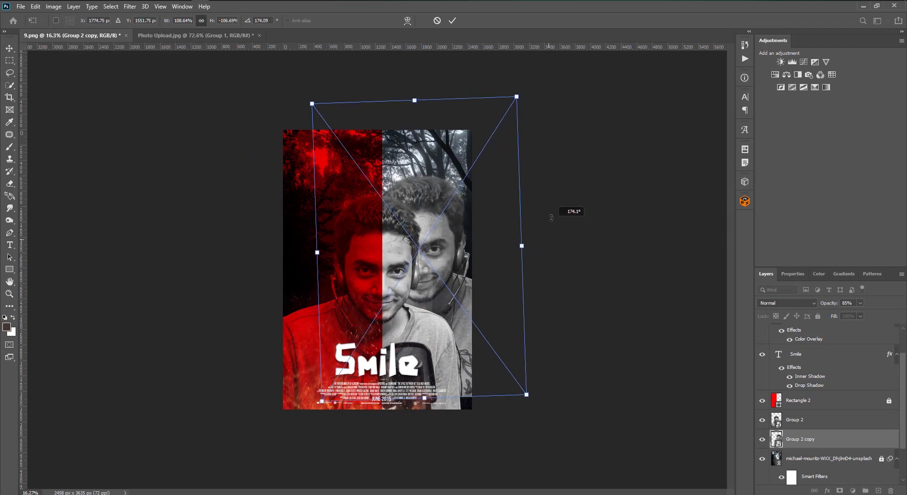
pyautogui.moveTo(567, 208)
pyautogui.mouseDown()
pyautogui.moveTo(547, 246)
pyautogui.moveTo(568, 193)
pyautogui.mouseUp()
pyautogui.moveTo(367, 239)
pyautogui.mouseDown()
pyautogui.moveTo(424, 251)
pyautogui.moveTo(397, 252)
pyautogui.mouseUp()
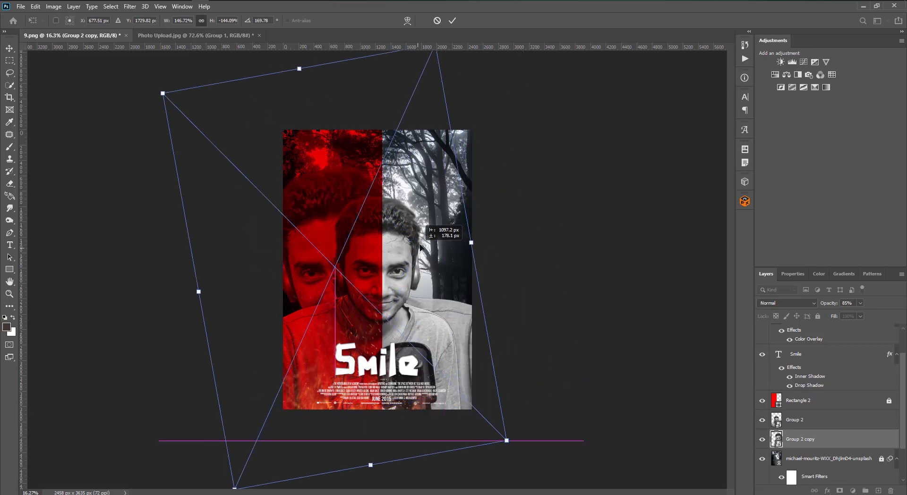
pyautogui.moveTo(472, 240)
pyautogui.mouseDown()
pyautogui.moveTo(531, 236)
pyautogui.moveTo(530, 260)
pyautogui.moveTo(485, 257)
pyautogui.moveTo(502, 275)
pyautogui.mouseUp()
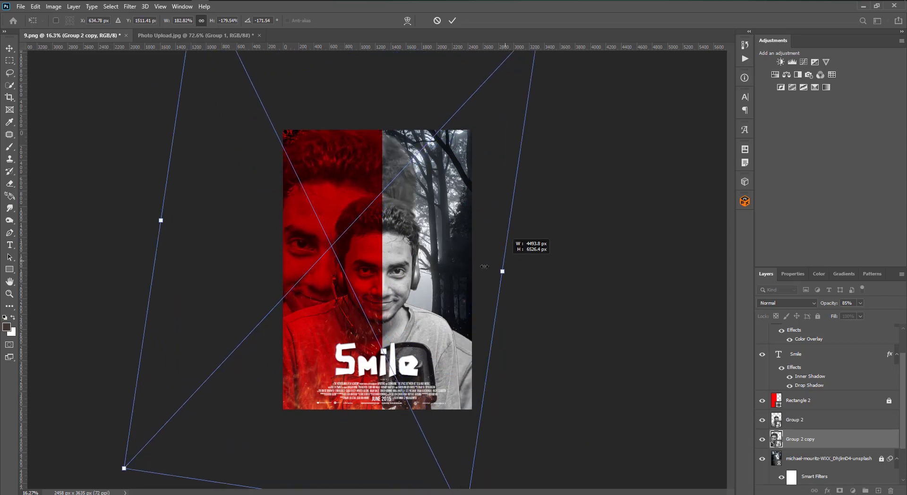
pyautogui.click(10, 49)
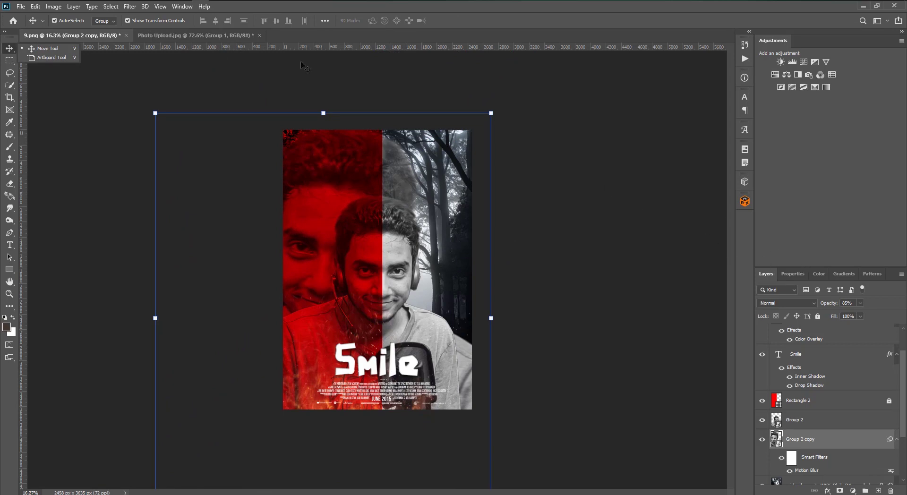
pyautogui.click(130, 7)
pyautogui.moveTo(135, 113)
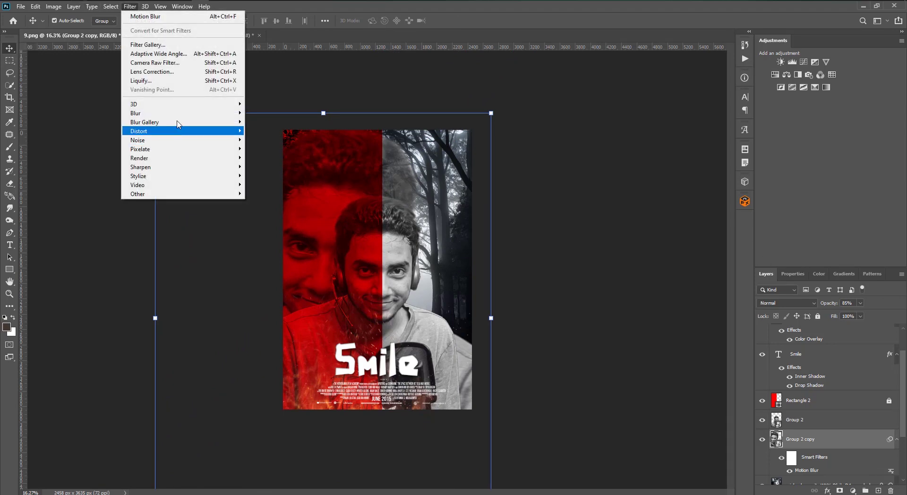
# Try and cancel a Gaussian Blur, then lower the ghost copy's opacity to 73%
pyautogui.click(270, 148)
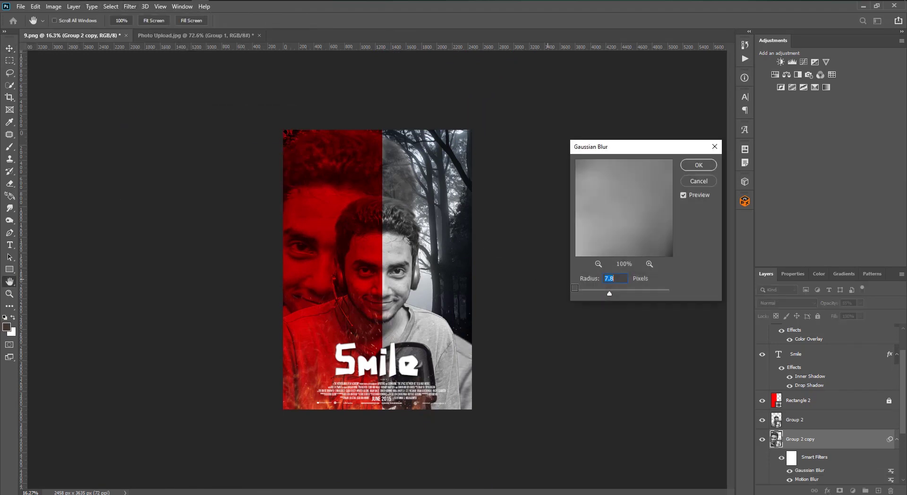
pyautogui.click(697, 180)
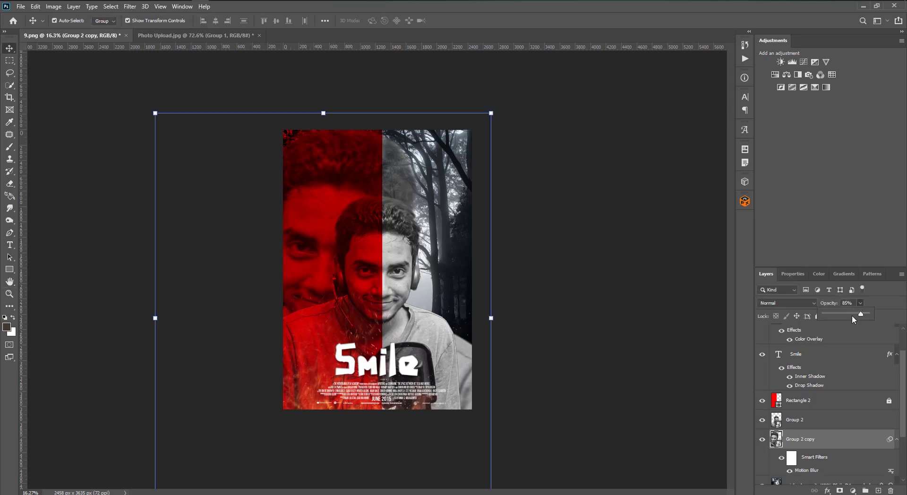
pyautogui.moveTo(853, 316); pyautogui.dragTo(853, 312)
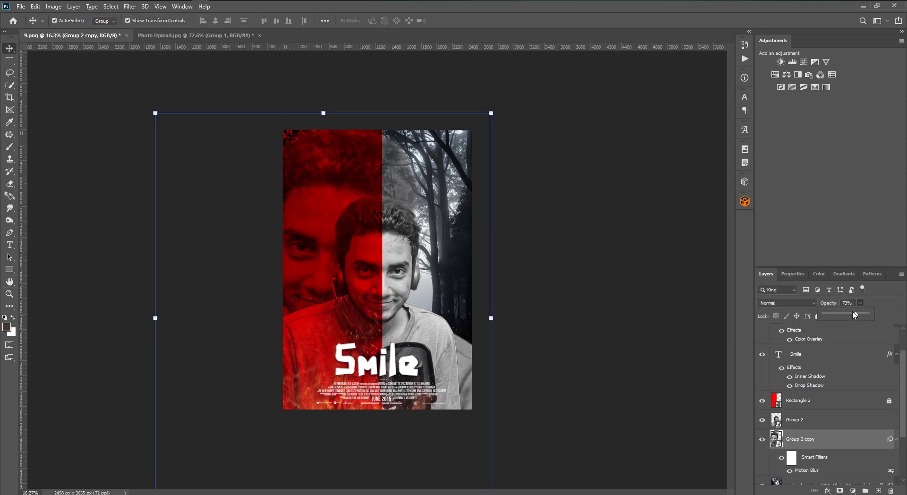
# Give the ghost copy an Inner Shadow effect instead of an Outer Glow
pyautogui.click(828, 492)
pyautogui.click(818, 475)
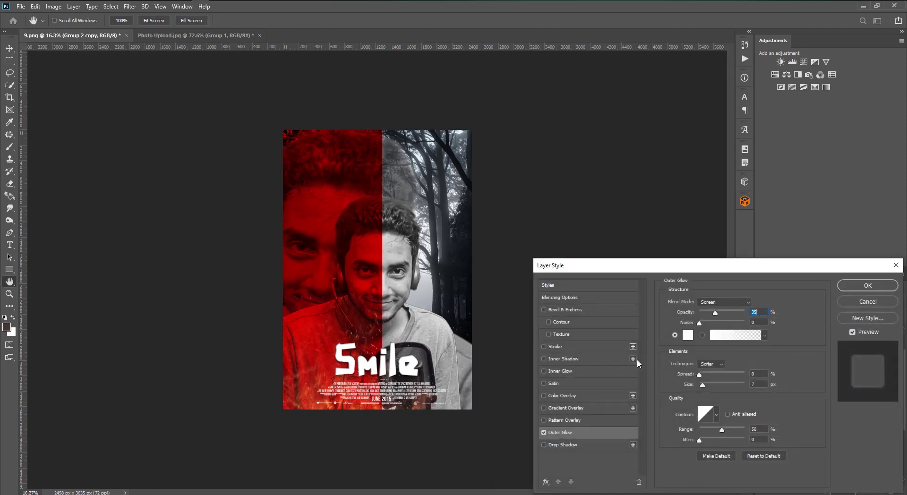
pyautogui.click(544, 433)
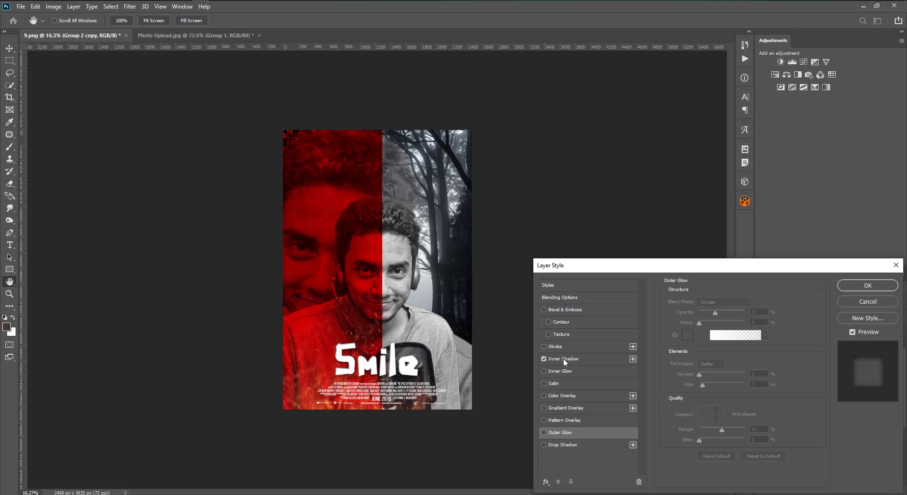
pyautogui.click(563, 358)
pyautogui.press('Return')
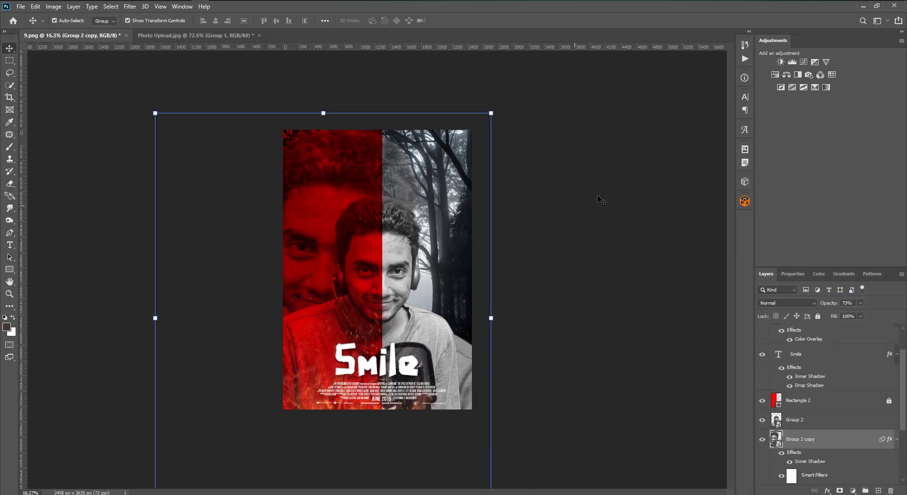
# Add a pure red (#ff0000) Inner Shadow effect to the main Group 2 portrait
pyautogui.click(610, 198)
pyautogui.scroll(1, 392, 279)
pyautogui.click(414, 257)
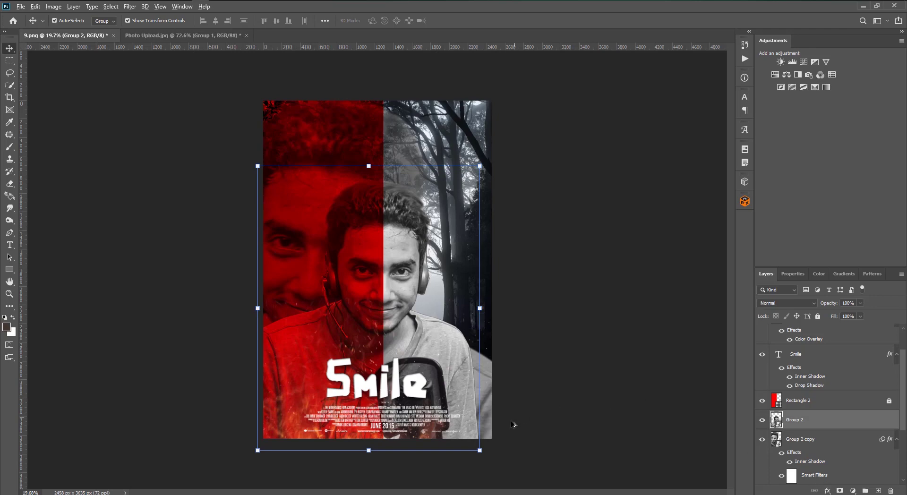
pyautogui.scroll(1, 514, 424)
pyautogui.scroll(-1, 514, 425)
pyautogui.click(827, 491)
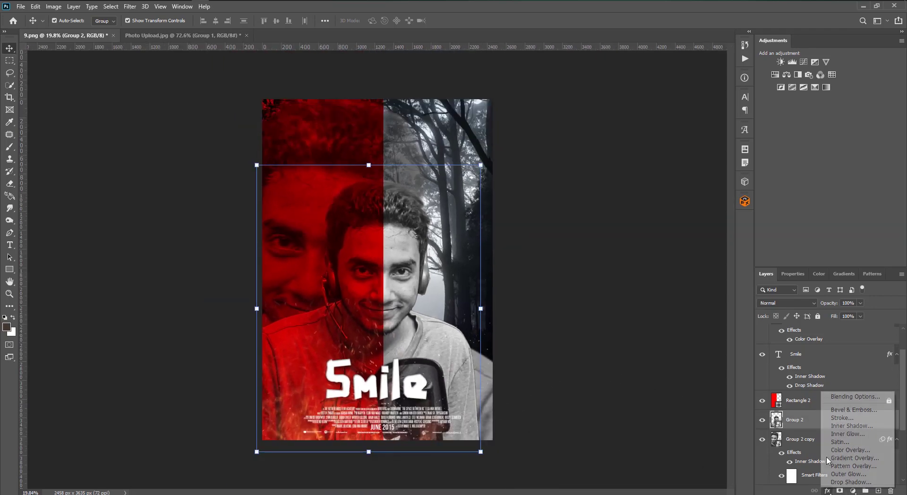
pyautogui.click(827, 423)
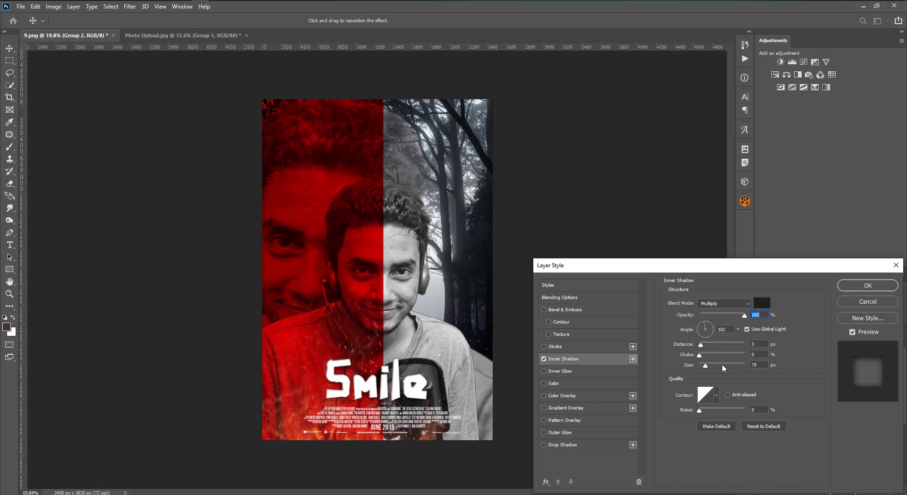
pyautogui.moveTo(722, 365); pyautogui.dragTo(718, 365)
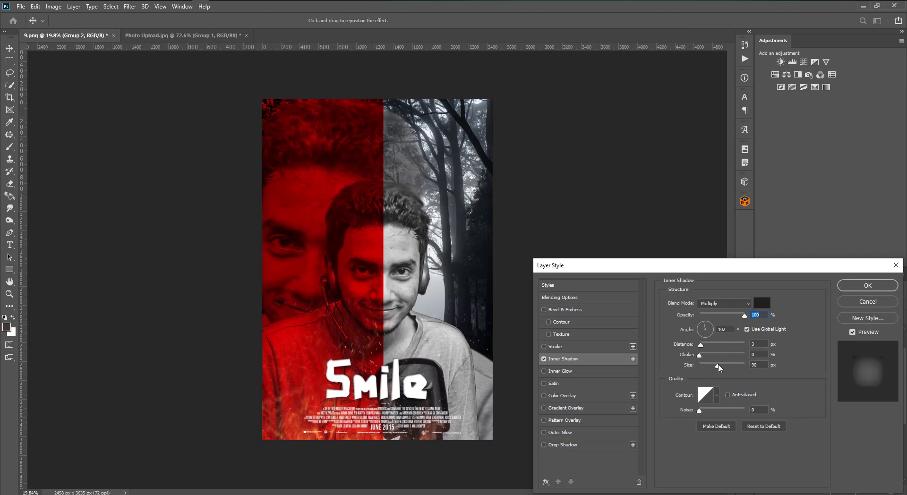
pyautogui.click(762, 303)
pyautogui.click(666, 301)
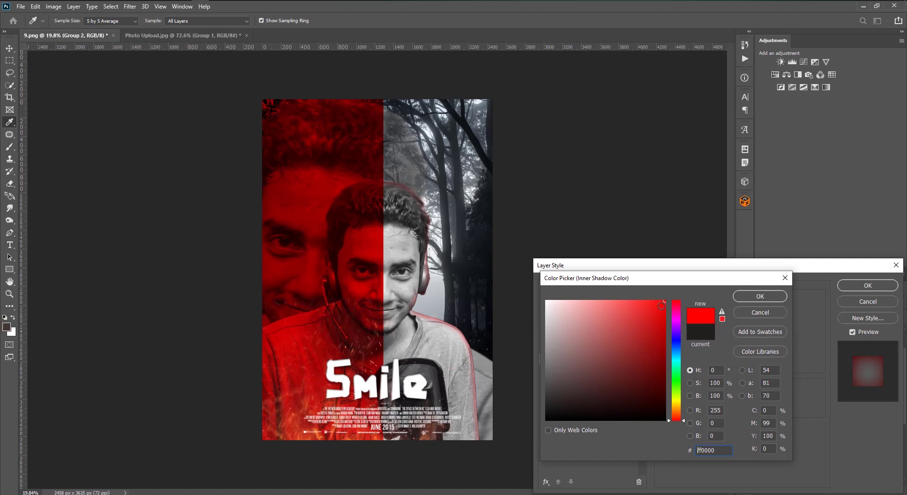
pyautogui.press('Return')
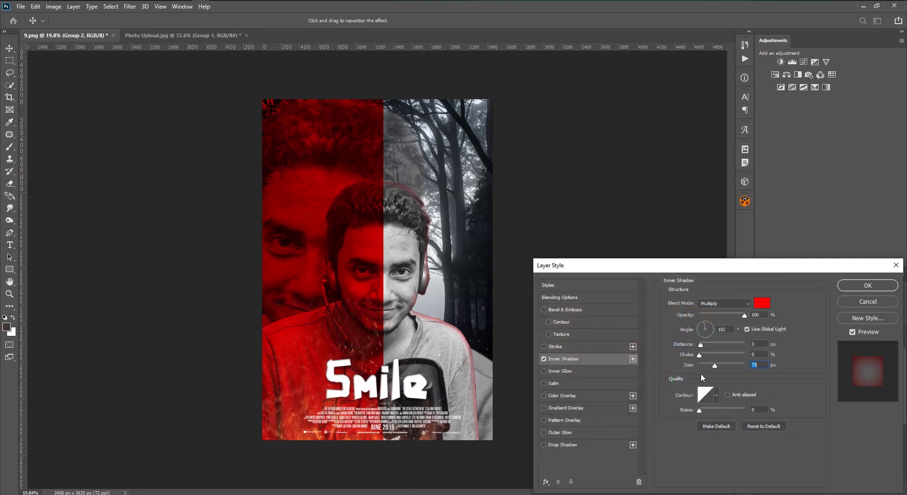
# Set the inner shadow to 185 px, Hard Light blend mode, about 44% opacity
pyautogui.moveTo(735, 365); pyautogui.dragTo(719, 370)
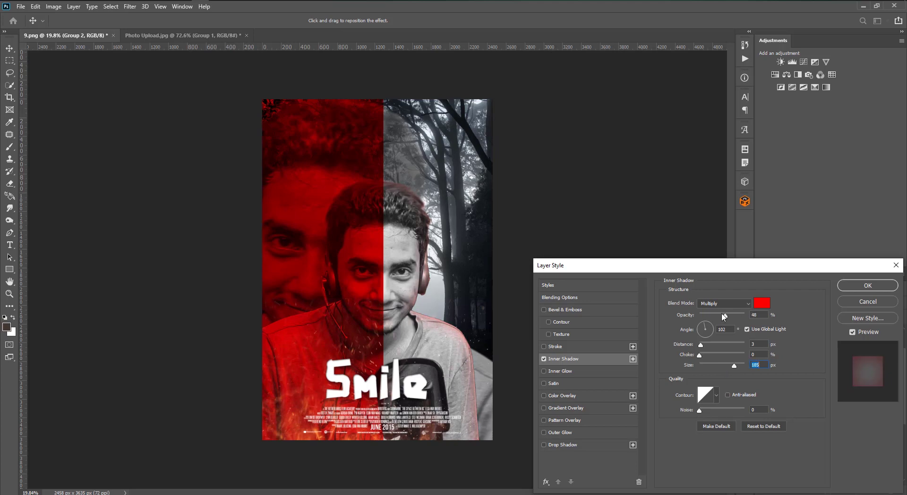
pyautogui.click(719, 303)
pyautogui.click(705, 376)
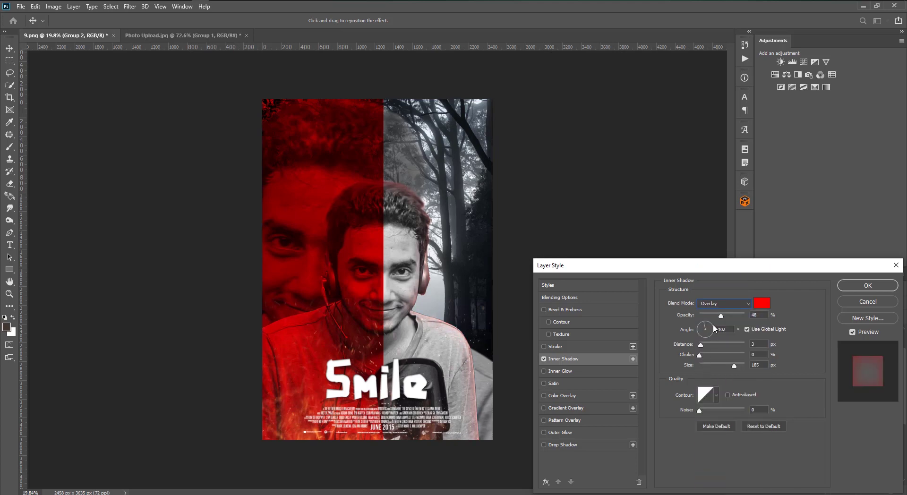
pyautogui.click(719, 303)
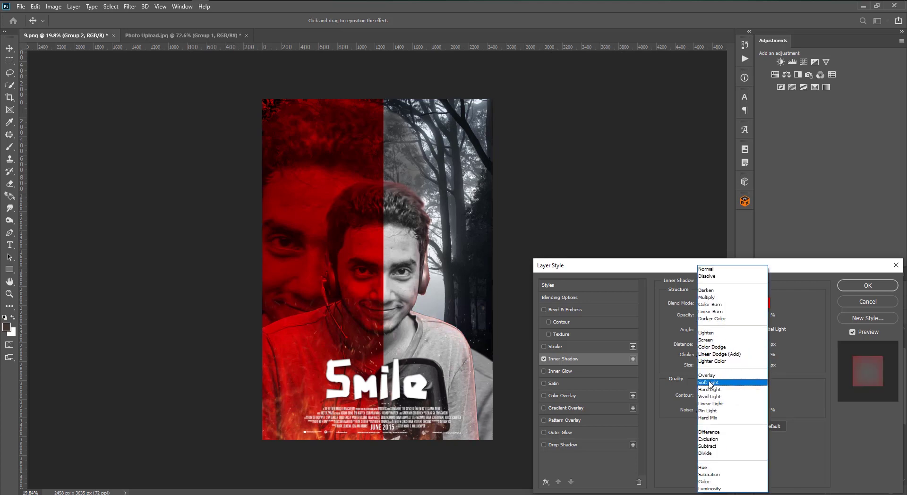
pyautogui.click(711, 382)
pyautogui.click(725, 303)
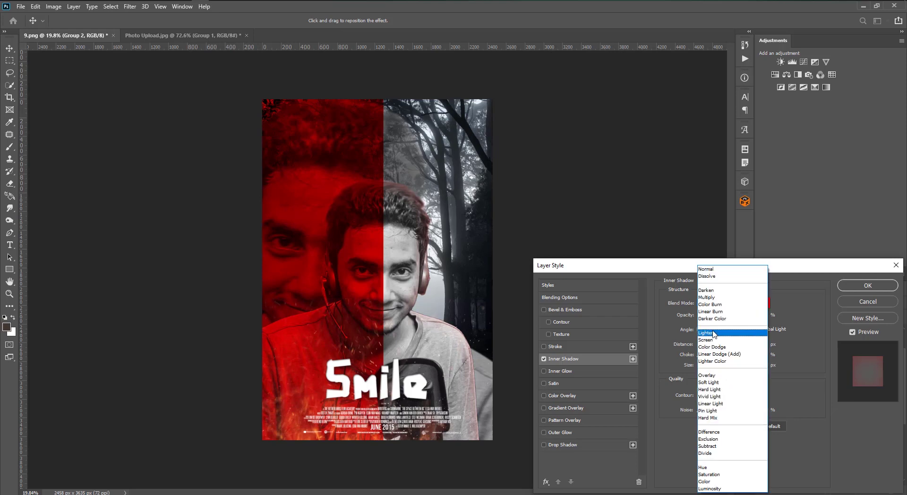
pyautogui.click(715, 389)
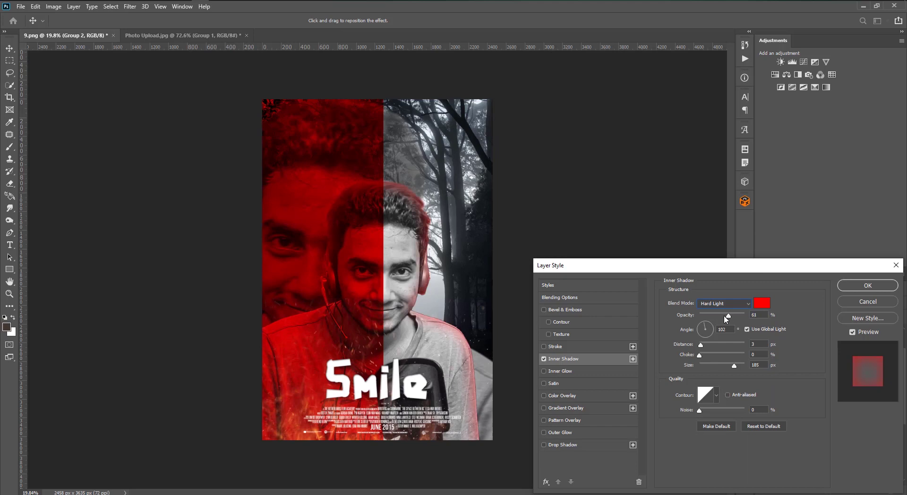
pyautogui.moveTo(729, 316); pyautogui.dragTo(724, 316)
pyautogui.press('Return')
pyautogui.click(636, 319)
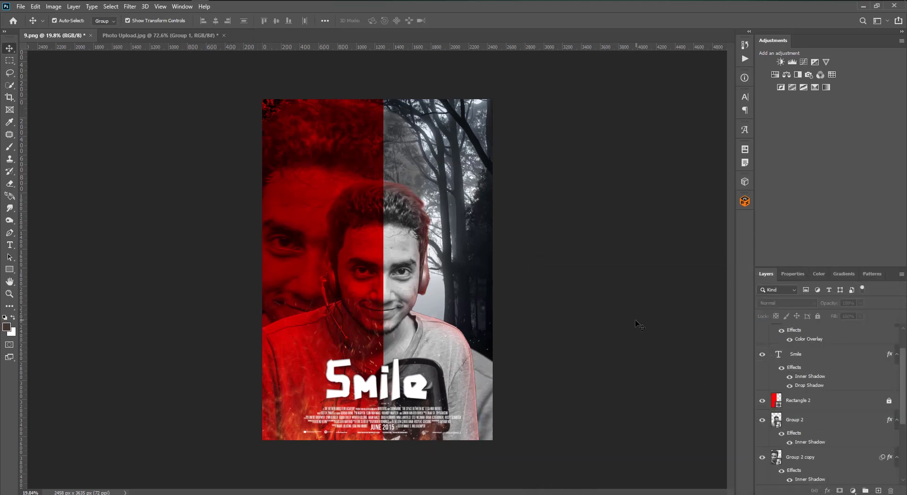
# Switch the red Rectangle 2 layer's blend mode to Color Burn
pyautogui.scroll(-1, 430, 364)
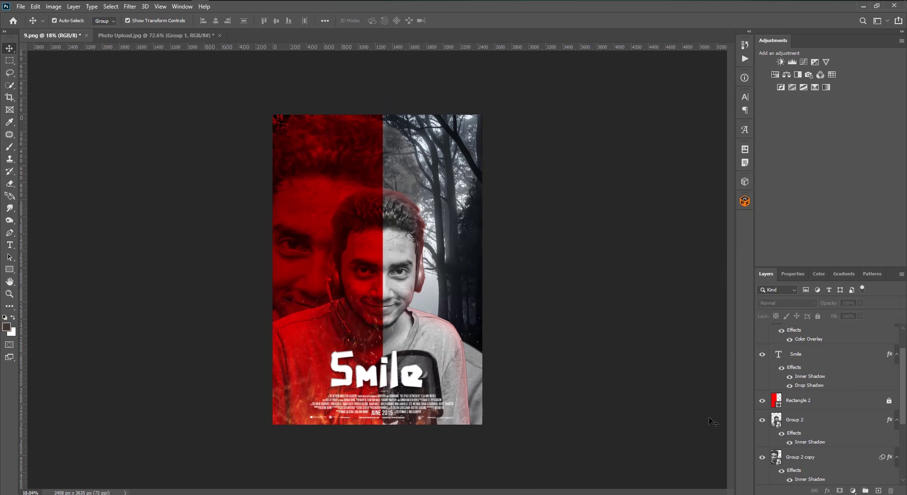
pyautogui.click(276, 271)
pyautogui.click(683, 245)
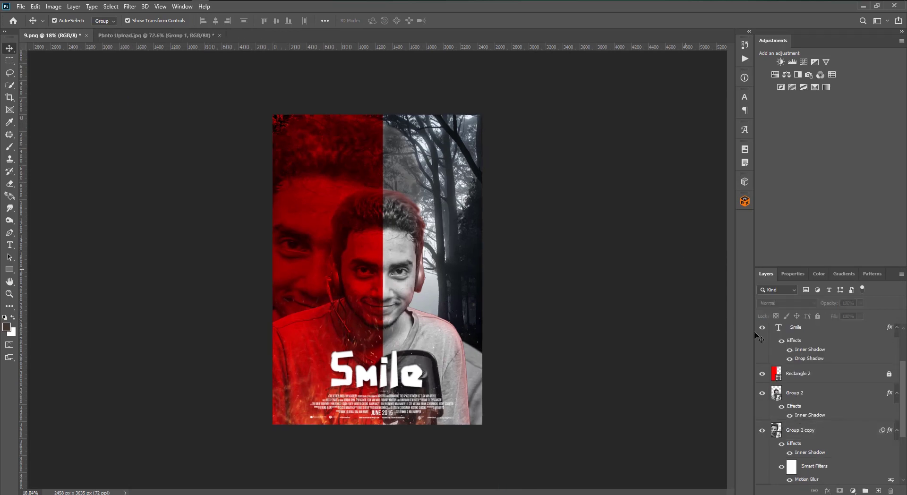
pyautogui.click(807, 378)
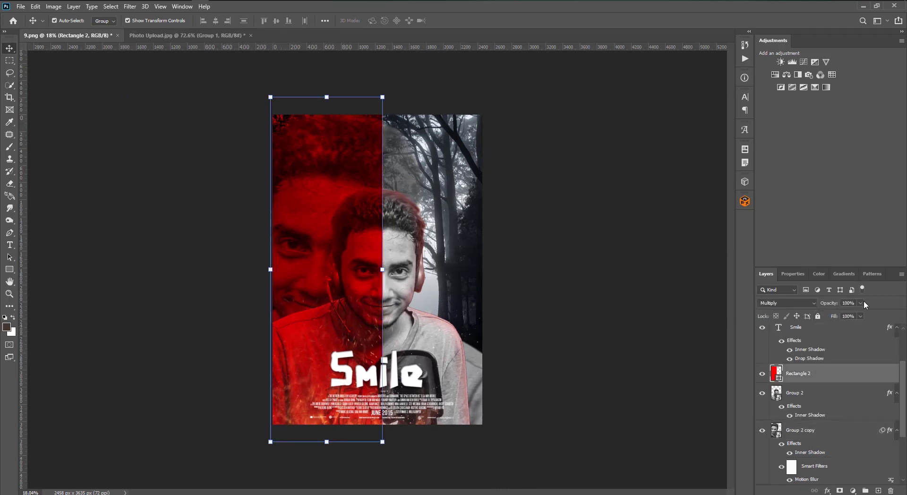
pyautogui.click(863, 302)
pyautogui.click(786, 306)
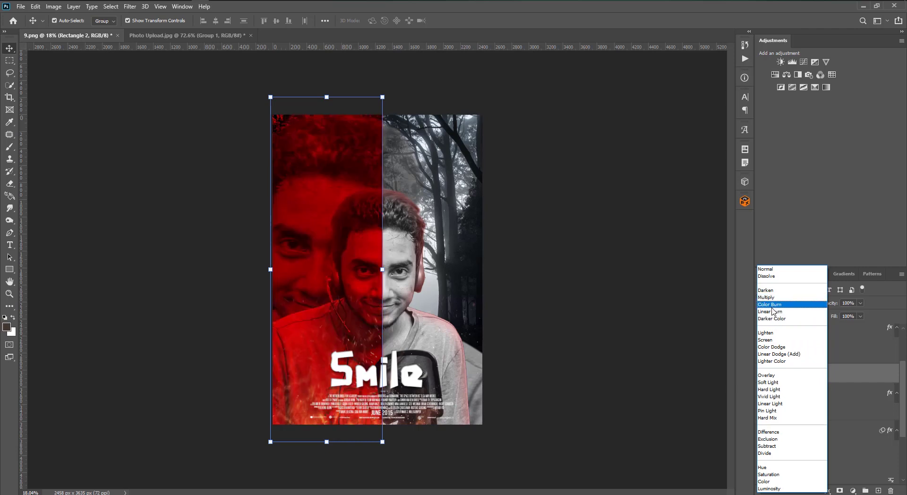
pyautogui.click(773, 312)
pyautogui.click(588, 308)
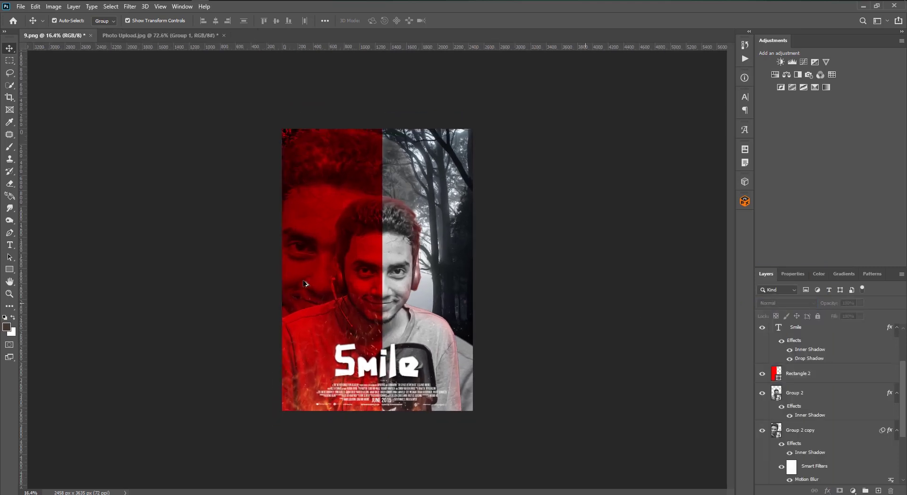
# Move the red band left so it covers the poster's whole left half
pyautogui.scroll(1, 321, 301)
pyautogui.moveTo(321, 301); pyautogui.dragTo(378, 296)
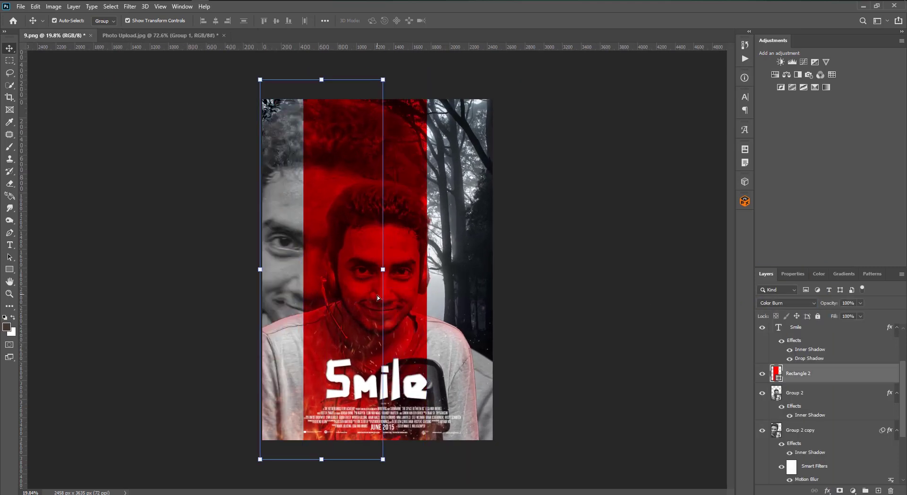
pyautogui.hotkey('ctrl', 'z')
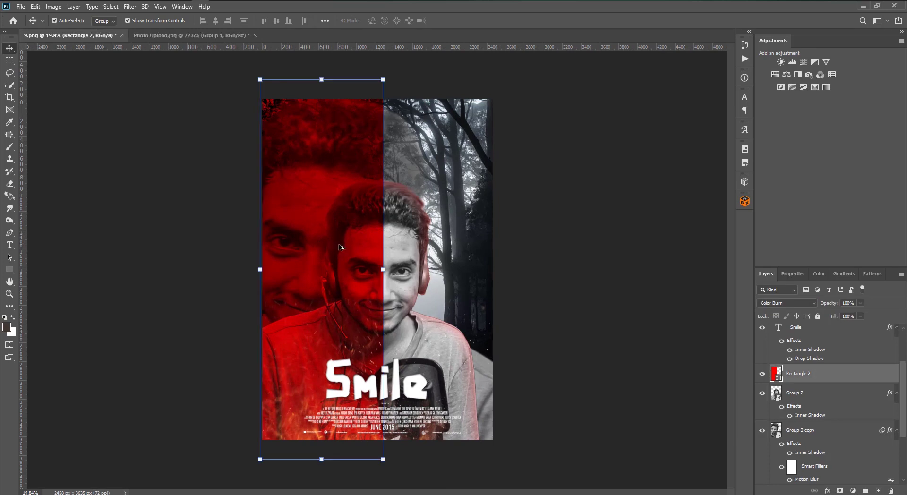
pyautogui.moveTo(338, 247); pyautogui.dragTo(305, 246)
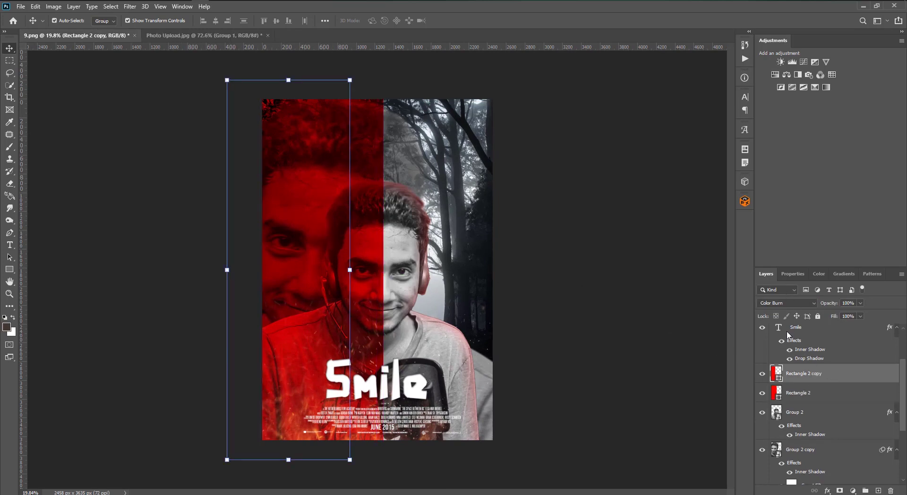
# Give Rectangle 2 copy a dark red 741e1e Color Overlay in Color Burn mode
pyautogui.click(827, 492)
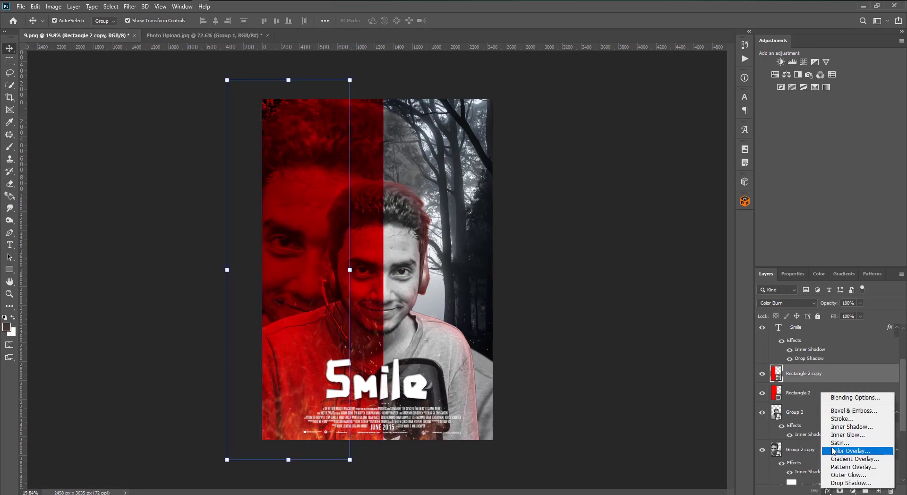
pyautogui.click(831, 449)
pyautogui.click(762, 304)
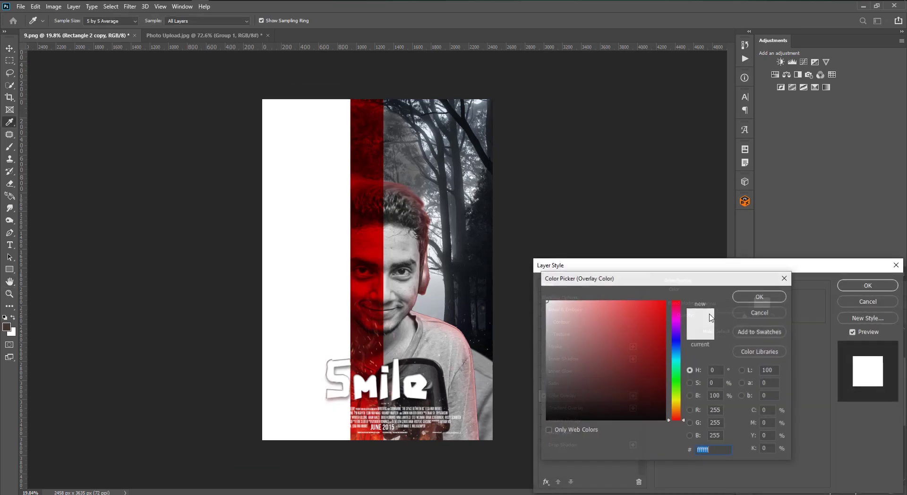
pyautogui.write('741e1e')
pyautogui.press('Return')
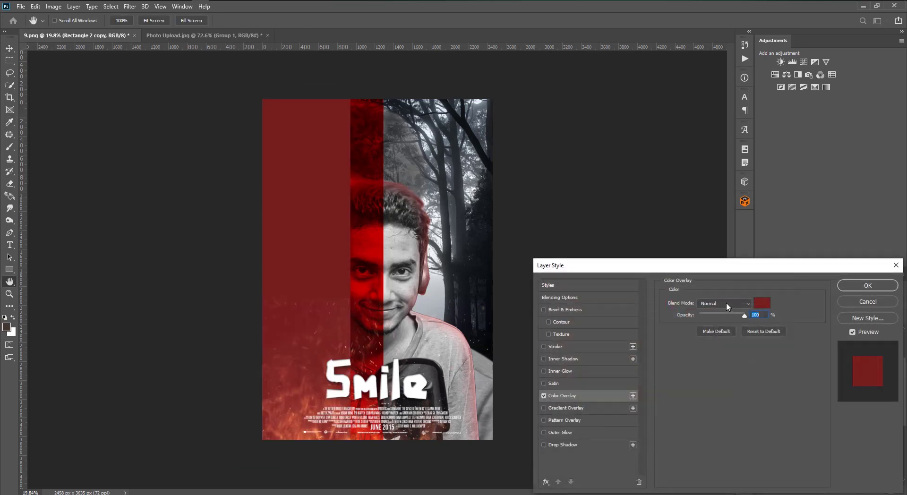
pyautogui.click(719, 303)
pyautogui.click(712, 306)
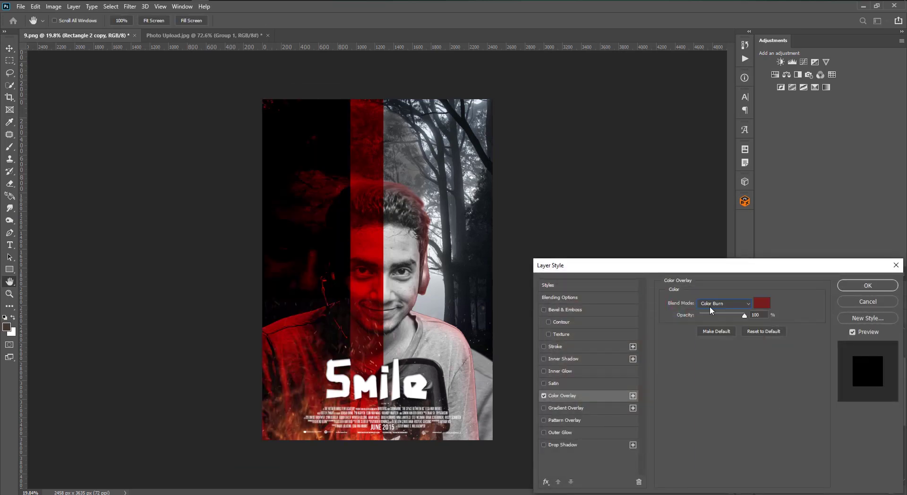
pyautogui.press('v')
# Lower the band copy to 52% opacity and move it over the poster's right half
pyautogui.click(891, 286)
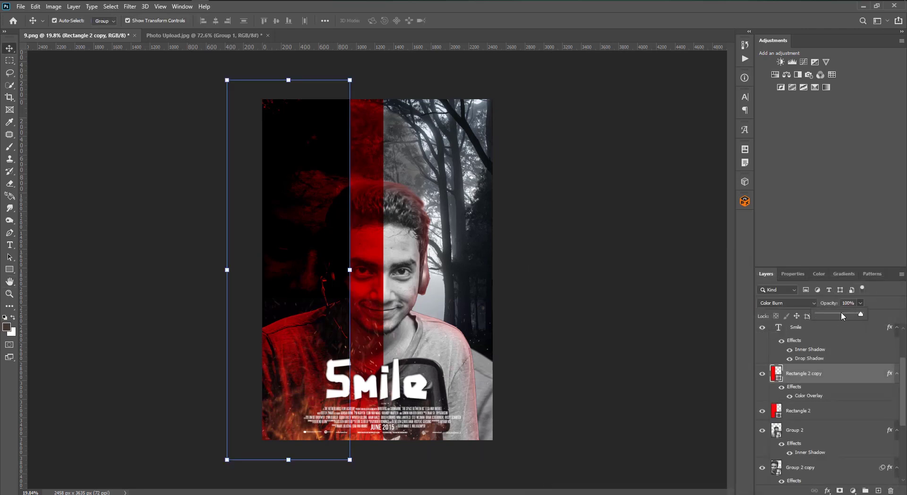
pyautogui.moveTo(843, 316); pyautogui.dragTo(842, 316)
pyautogui.moveTo(314, 232)
pyautogui.mouseDown()
pyautogui.moveTo(384, 227)
pyautogui.moveTo(396, 240)
pyautogui.moveTo(187, 230)
pyautogui.moveTo(480, 222)
pyautogui.moveTo(456, 223)
pyautogui.mouseUp()
# Deselect the band and nudge the large ghost face, Group 2 copy, into place
pyautogui.click(543, 343)
pyautogui.scroll(-2, 539, 350)
pyautogui.scroll(-2, 507, 310)
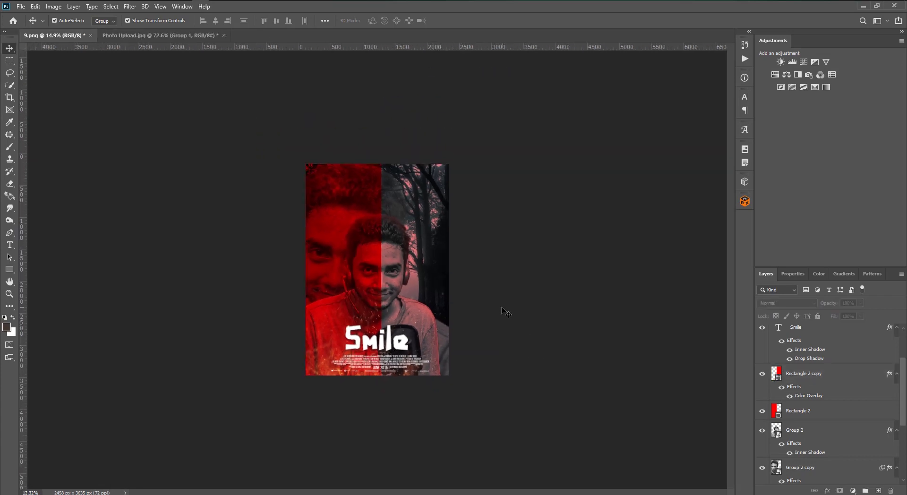
pyautogui.scroll(2, 506, 310)
pyautogui.scroll(2, 405, 227)
pyautogui.scroll(1, 405, 227)
pyautogui.scroll(-2, 430, 250)
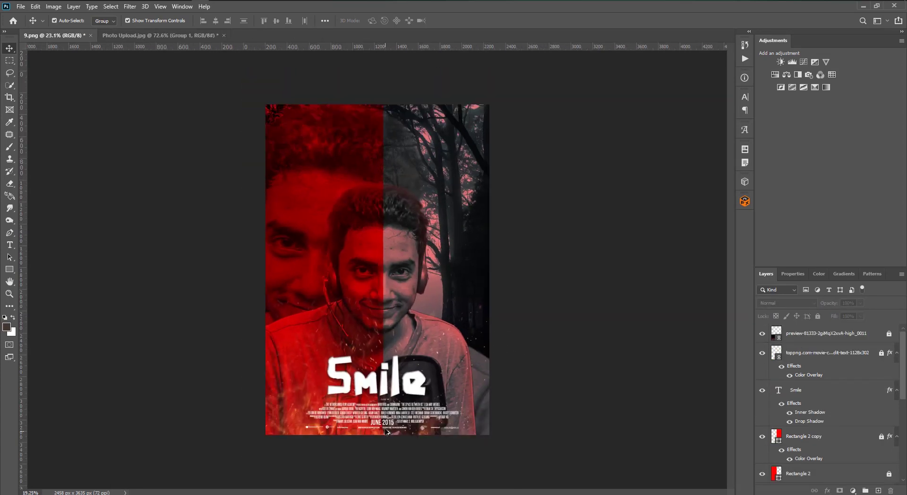
pyautogui.scroll(-1, 454, 275)
pyautogui.scroll(1, 458, 266)
pyautogui.moveTo(319, 159)
pyautogui.mouseDown()
pyautogui.moveTo(406, 166)
pyautogui.moveTo(316, 164)
pyautogui.moveTo(325, 162)
pyautogui.mouseUp()
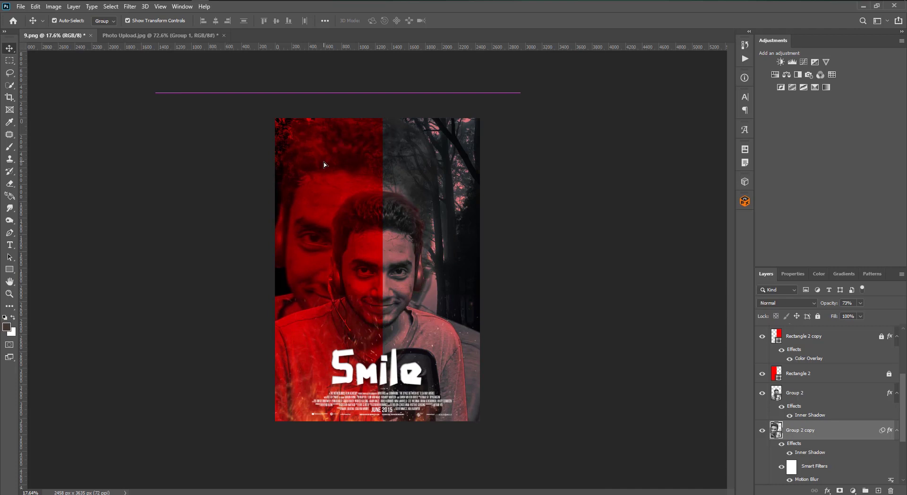
# Rotate the Group 2 copy ghost face back upright, then duplicate the layer
pyautogui.click(514, 320)
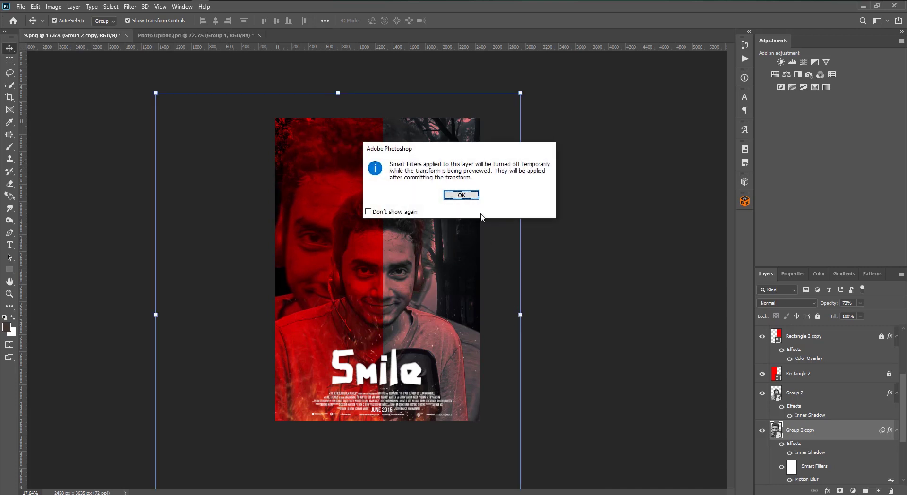
pyautogui.click(466, 195)
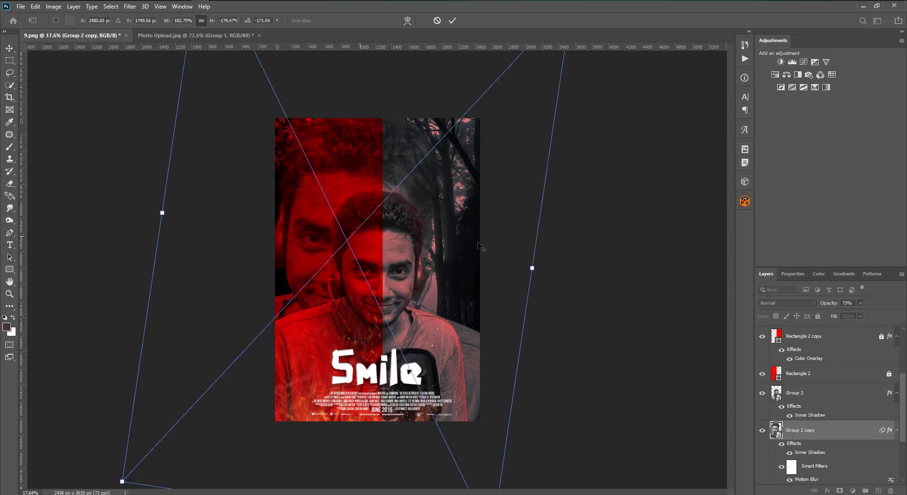
pyautogui.moveTo(588, 257)
pyautogui.mouseDown()
pyautogui.moveTo(586, 244)
pyautogui.moveTo(584, 257)
pyautogui.mouseUp()
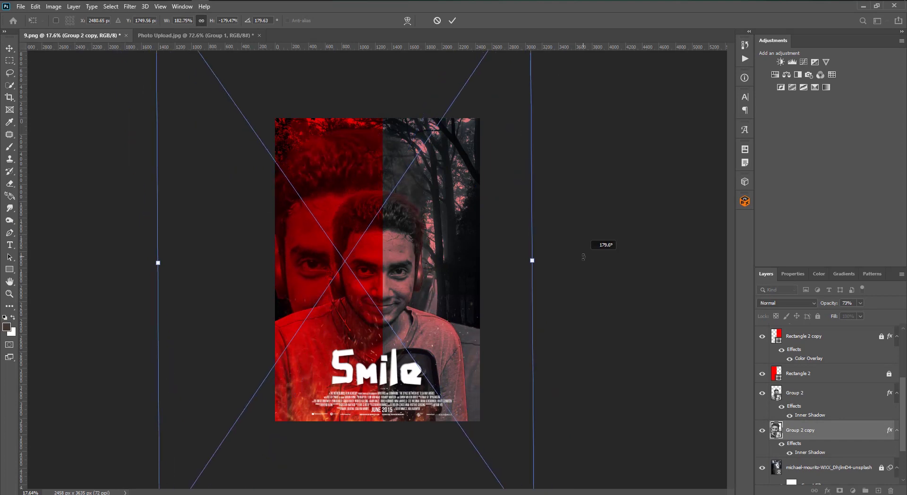
pyautogui.moveTo(468, 281); pyautogui.dragTo(572, 252)
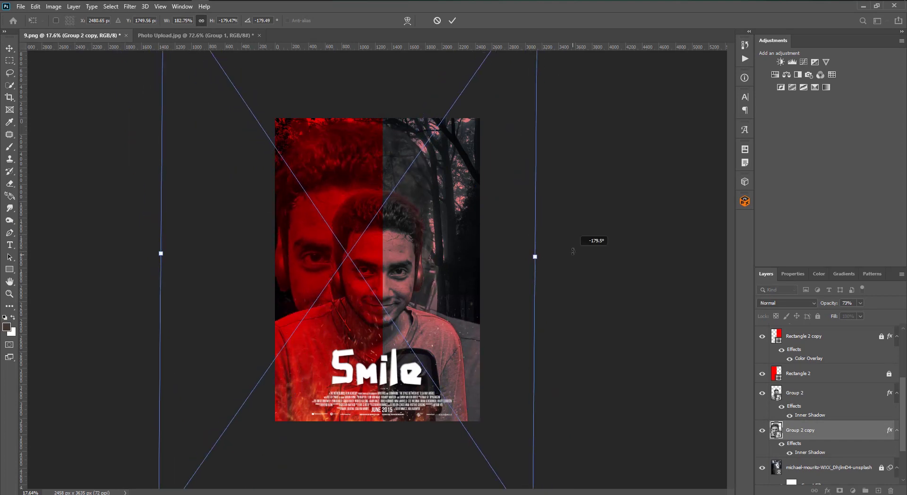
pyautogui.click(9, 49)
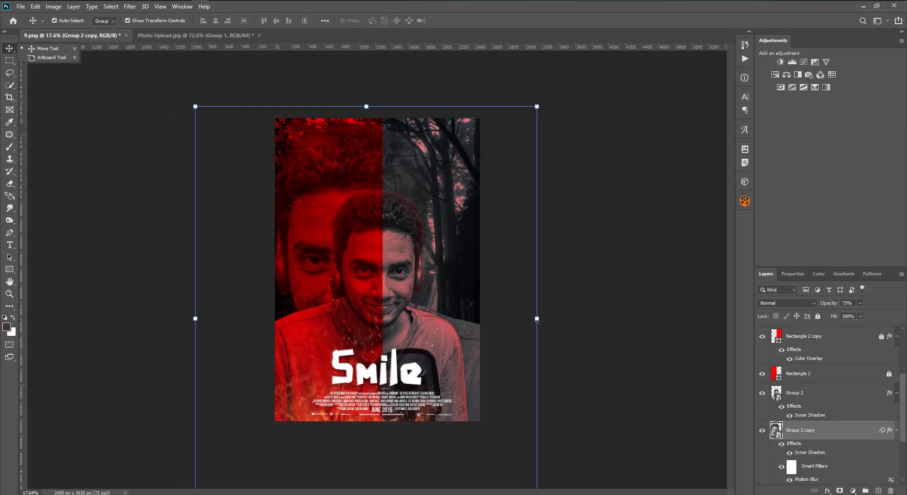
pyautogui.moveTo(785, 418); pyautogui.dragTo(879, 490)
# Duplicate the ghost face as Group 2 copy 2, widen it and flip it horizontally
pyautogui.click(529, 142)
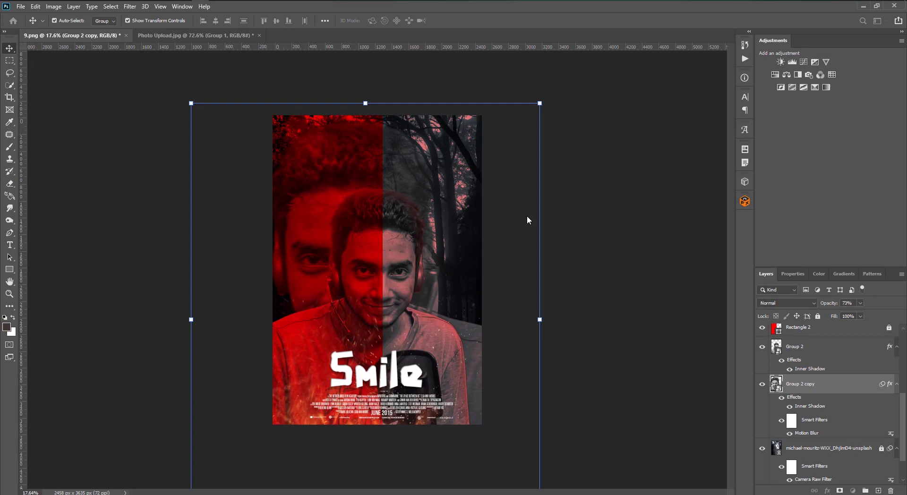
pyautogui.click(542, 322)
pyautogui.click(461, 195)
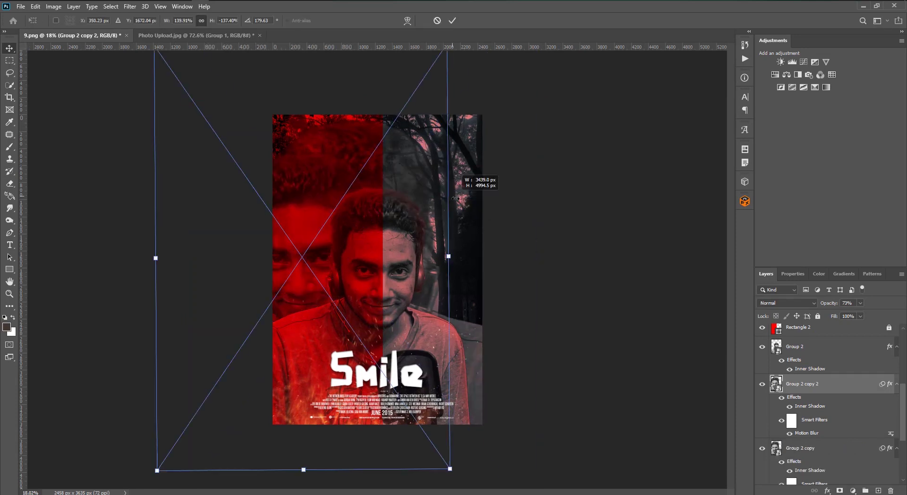
pyautogui.moveTo(471, 184)
pyautogui.mouseDown()
pyautogui.moveTo(560, 207)
pyautogui.moveTo(351, 246)
pyautogui.mouseUp()
pyautogui.moveTo(156, 258); pyautogui.dragTo(785, 237)
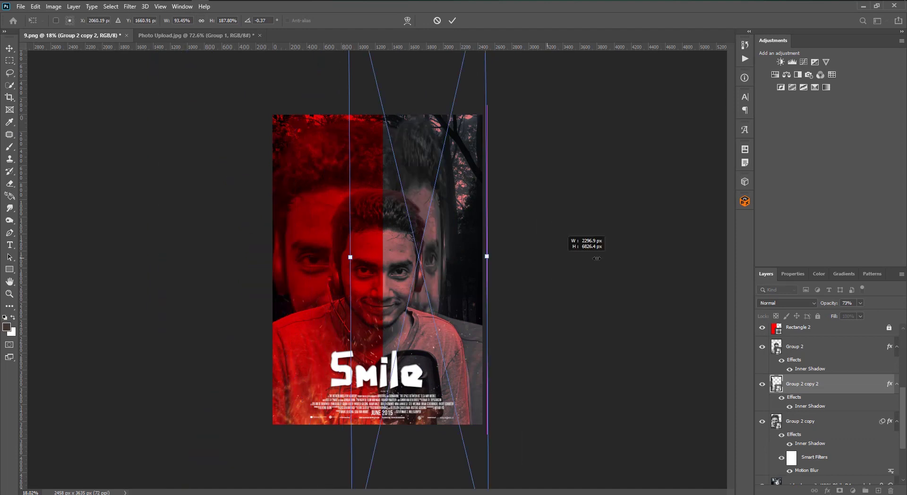
# Narrow and reposition the mirrored face over the poster's grey right half, about 191% wide
pyautogui.moveTo(575, 280); pyautogui.dragTo(482, 264)
pyautogui.moveTo(693, 258); pyautogui.dragTo(680, 259)
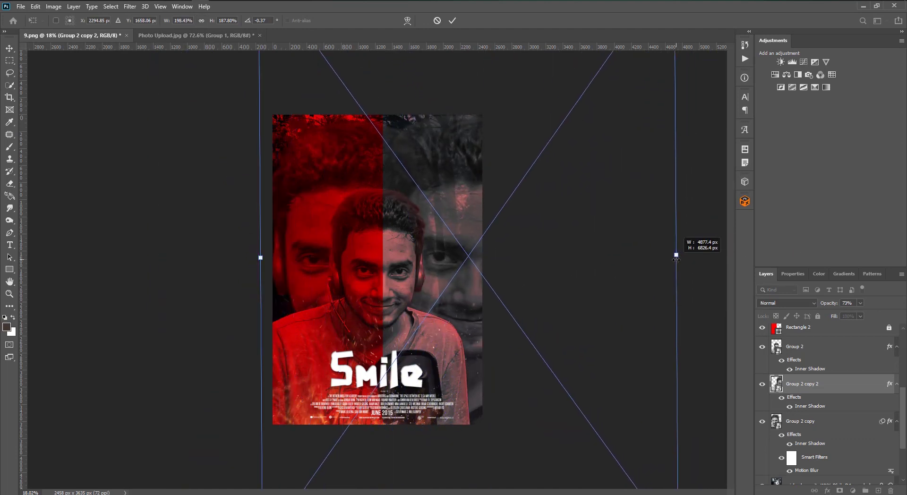
pyautogui.moveTo(614, 280)
pyautogui.mouseDown()
pyautogui.moveTo(536, 286)
pyautogui.moveTo(623, 277)
pyautogui.mouseUp()
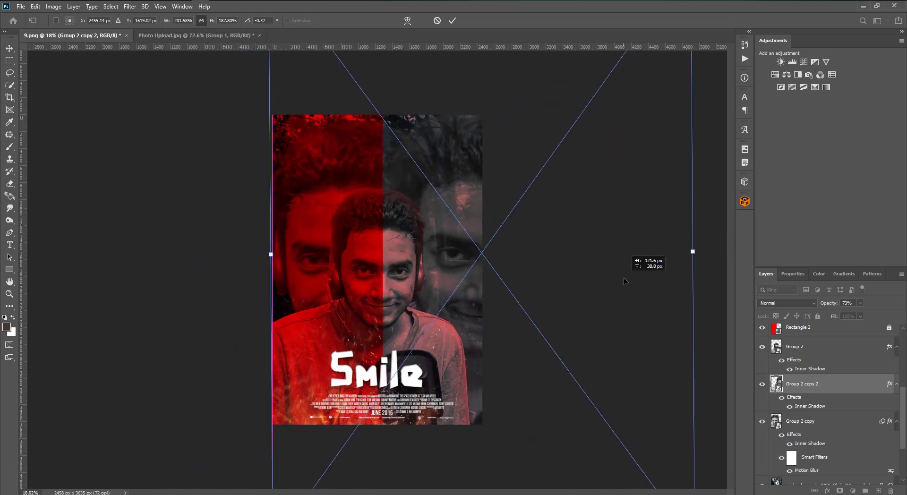
pyautogui.moveTo(690, 252); pyautogui.dragTo(666, 258)
pyautogui.moveTo(566, 292)
pyautogui.mouseDown()
pyautogui.moveTo(525, 290)
pyautogui.moveTo(536, 287)
pyautogui.mouseUp()
pyautogui.click(8, 61)
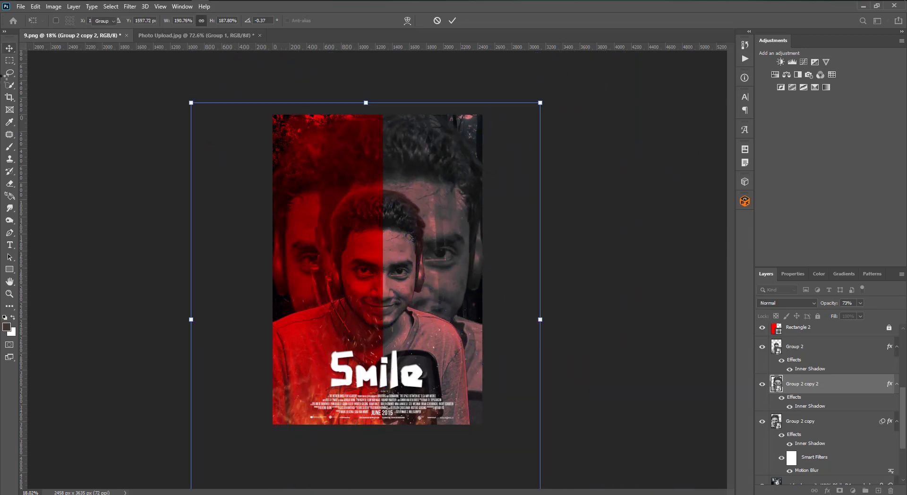
pyautogui.click(7, 61)
pyautogui.click(60, 61)
# Erase the part of the mirrored ghost face that spills onto the poster's left half
pyautogui.moveTo(273, 115); pyautogui.dragTo(378, 443)
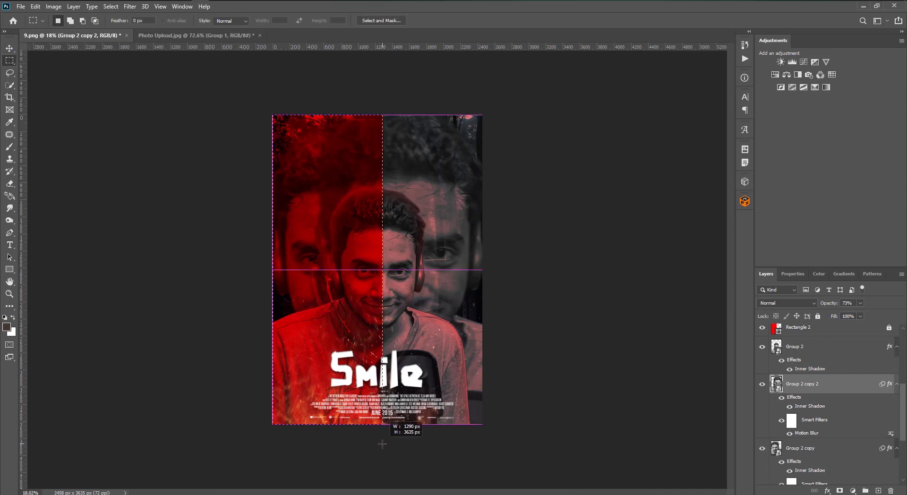
pyautogui.moveTo(382, 445); pyautogui.dragTo(382, 444)
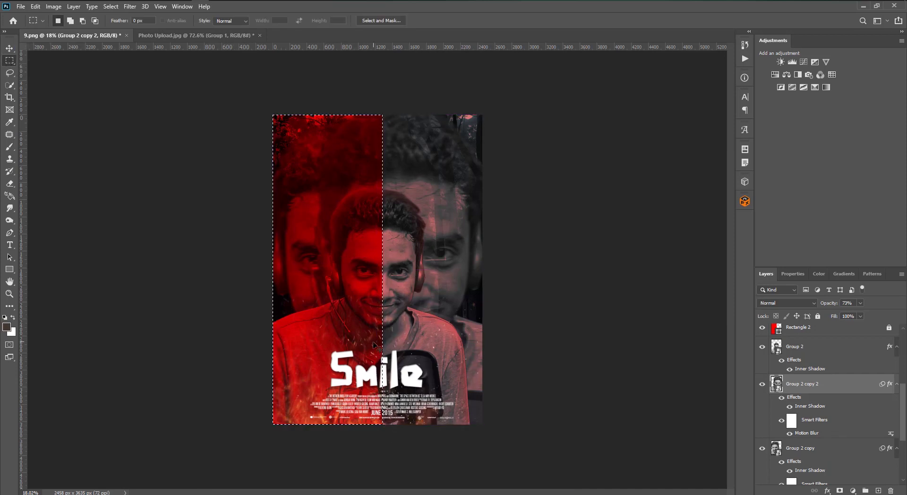
pyautogui.click(10, 183)
pyautogui.click(350, 236)
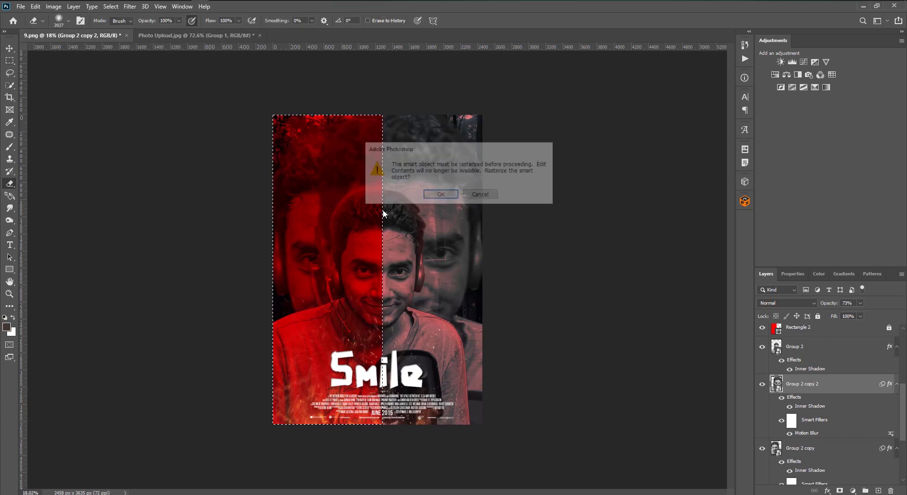
pyautogui.click(441, 196)
pyautogui.moveTo(346, 243); pyautogui.dragTo(539, 172)
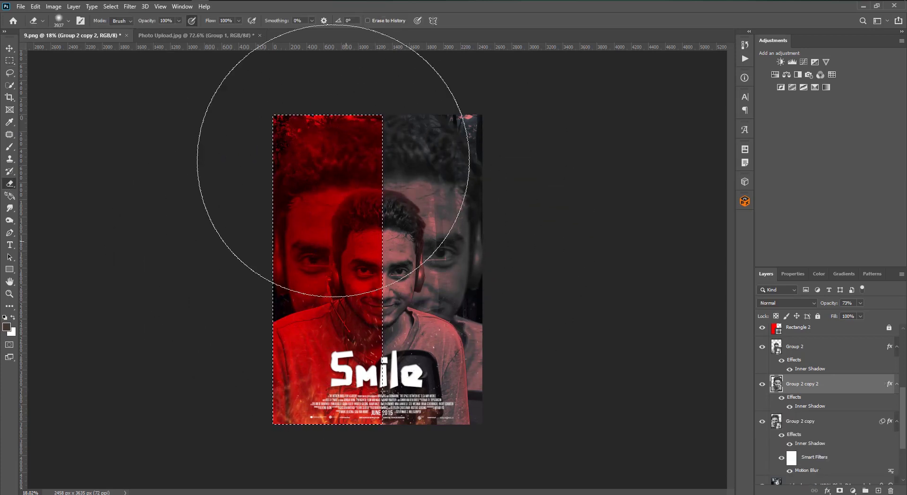
pyautogui.hotkey('ctrl', 'd')
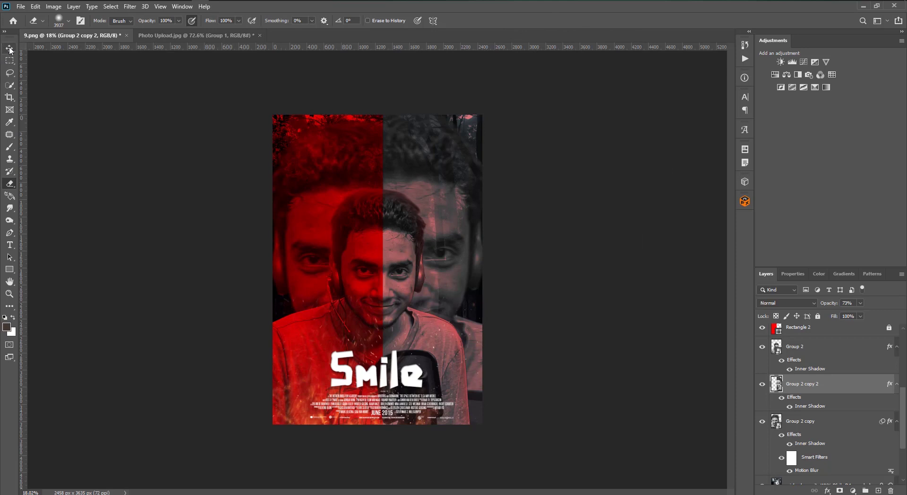
# Nudge the mirrored face and erase another tall strip of it on the left half
pyautogui.click(10, 50)
pyautogui.moveTo(436, 190)
pyautogui.mouseDown()
pyautogui.moveTo(441, 199)
pyautogui.moveTo(446, 175)
pyautogui.mouseUp()
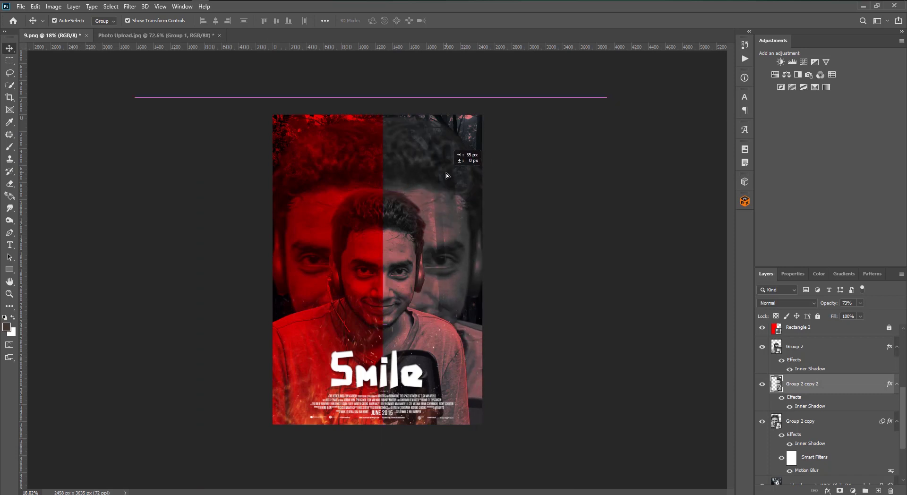
pyautogui.moveTo(446, 173); pyautogui.dragTo(444, 175)
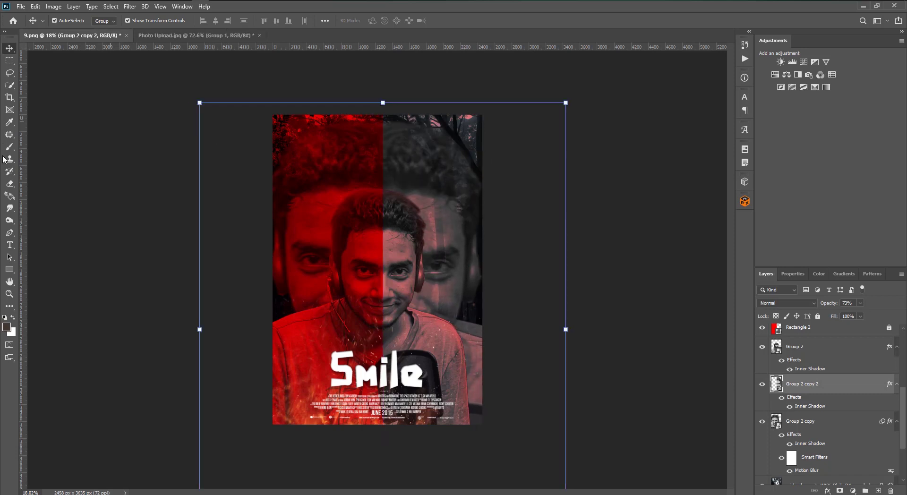
pyautogui.click(9, 61)
pyautogui.moveTo(297, 115); pyautogui.dragTo(383, 426)
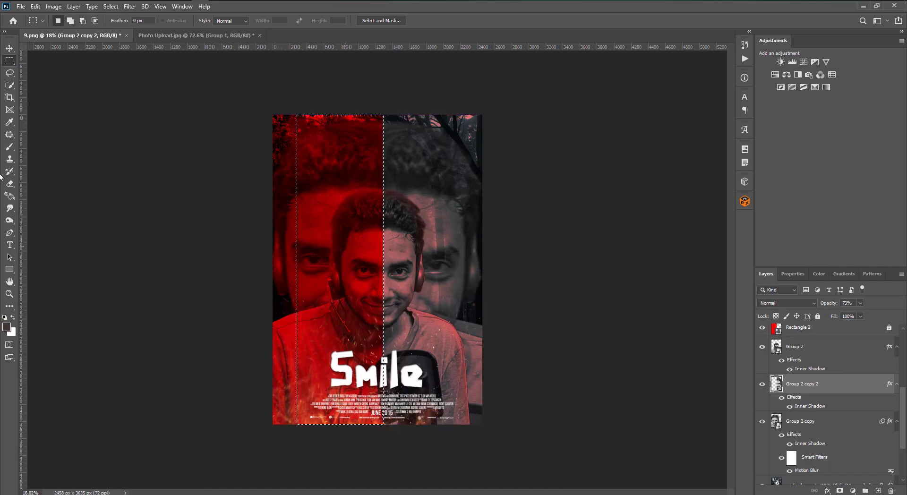
pyautogui.press('e')
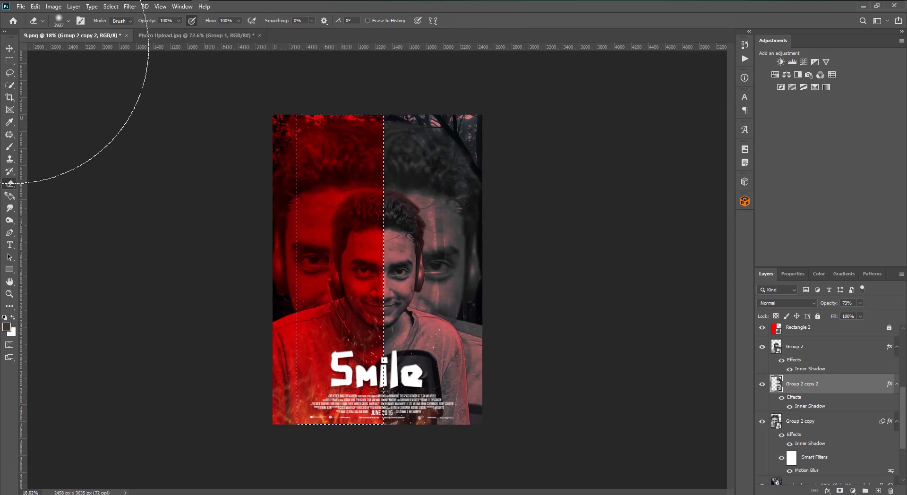
pyautogui.hotkey('ctrl', 'd')
pyautogui.press('v')
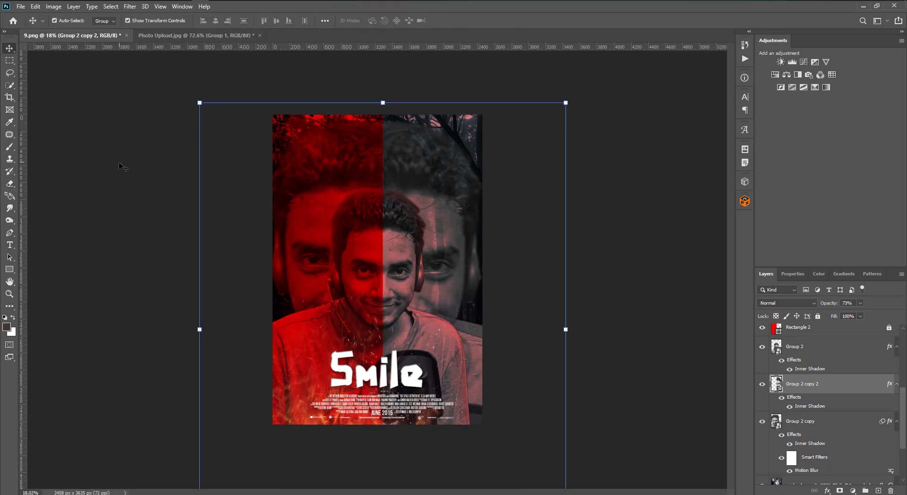
# Zoom to view the whole poster and select the Smile title text layer
pyautogui.click(129, 151)
pyautogui.hotkey('ctrl', '-')
pyautogui.hotkey('ctrl', '+')
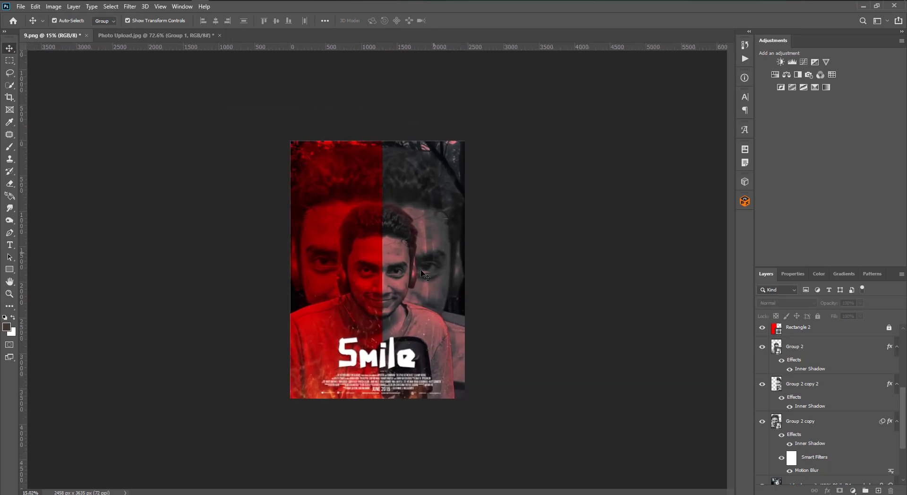
pyautogui.hotkey('ctrl', '+')
pyautogui.click(397, 367)
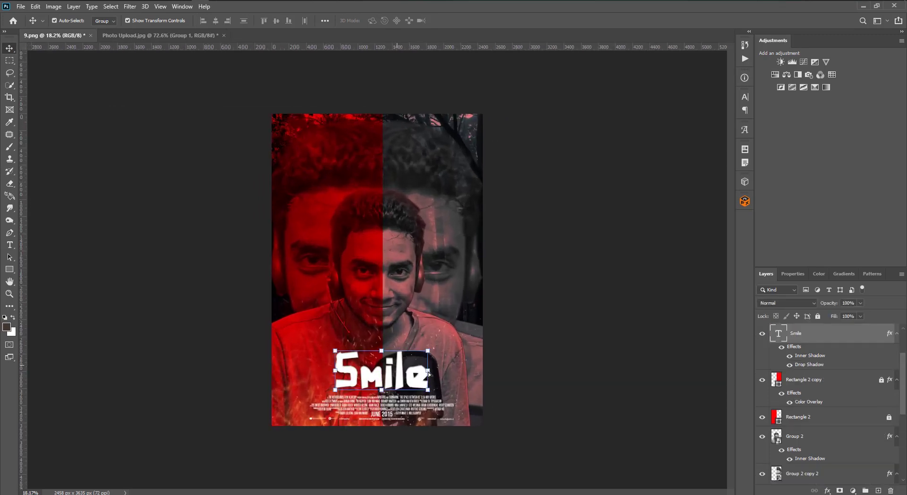
# Scale the Smile title to about 121% and raise it slightly
pyautogui.moveTo(430, 373); pyautogui.dragTo(439, 372)
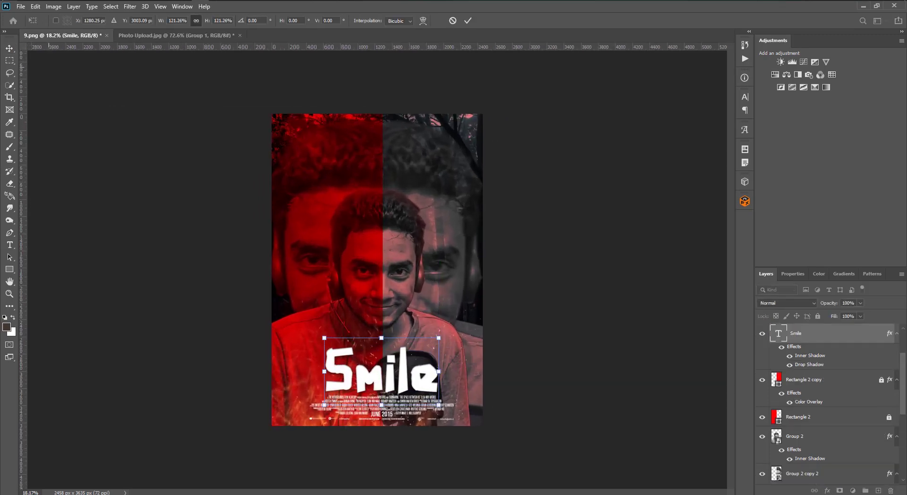
pyautogui.write('128')
pyautogui.press('Return')
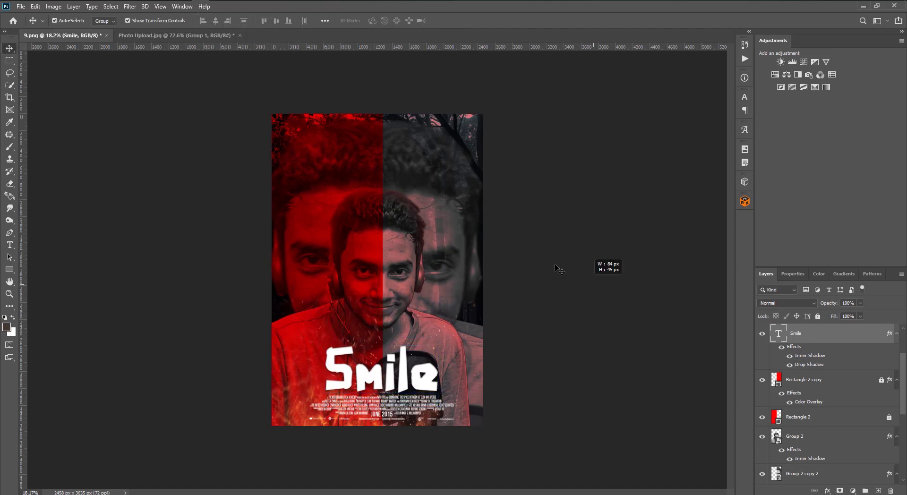
pyautogui.click(559, 269)
pyautogui.hotkey('ctrl', '-')
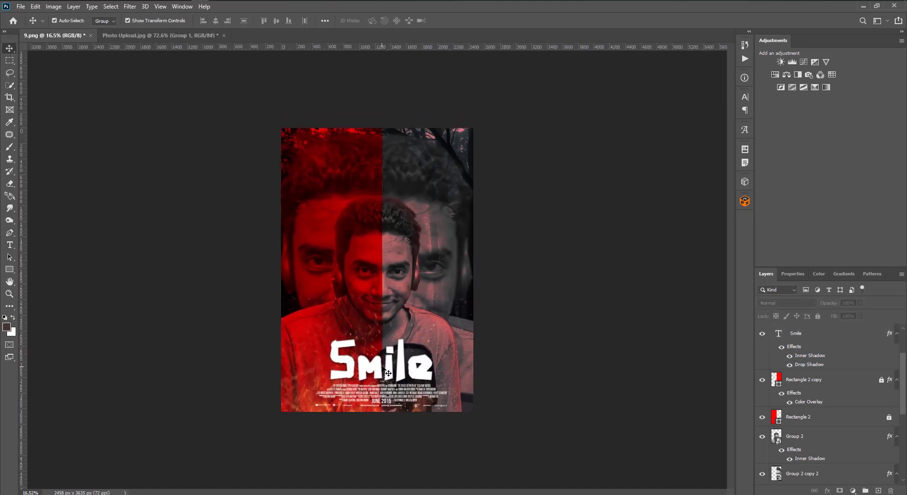
pyautogui.moveTo(414, 373); pyautogui.dragTo(457, 353)
# Deselect all layers and begin placing the orange glow image 5tpGvKh
pyautogui.click(297, 396)
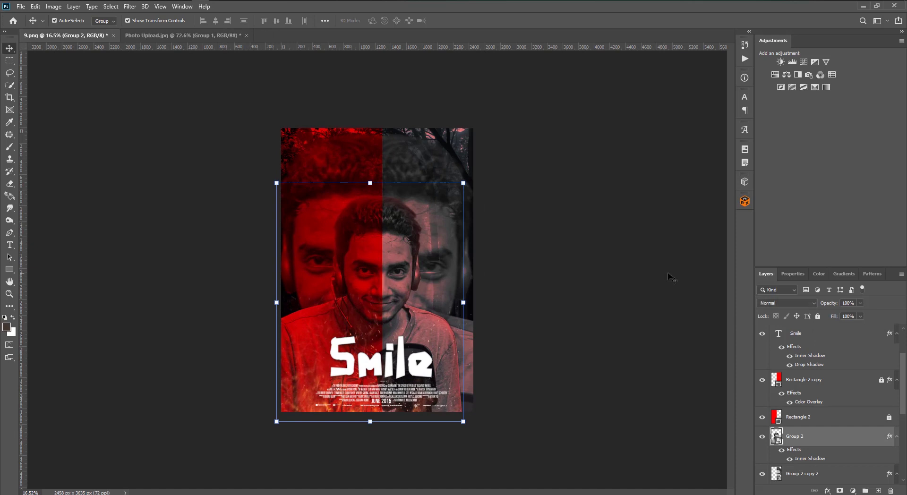
pyautogui.click(156, 213)
pyautogui.click(20, 6)
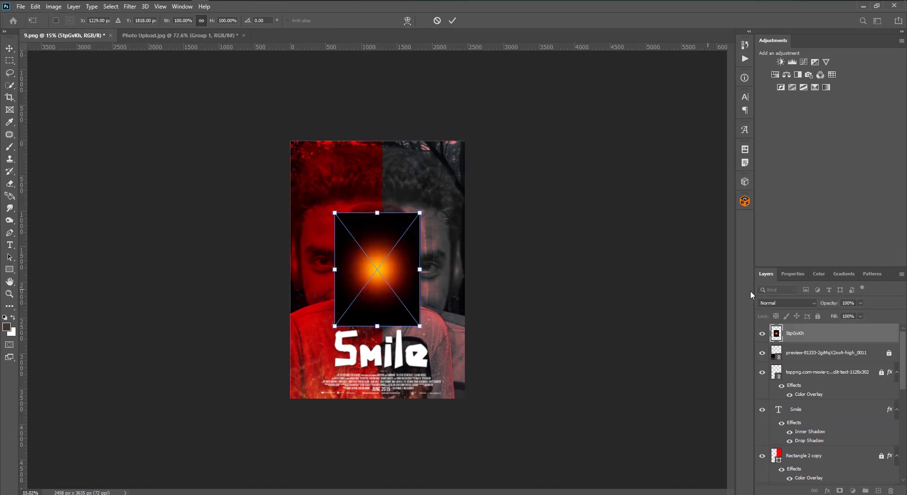
# Set the glow to Color Dodge, move it over the grey face and scale it to about 174%
pyautogui.click(788, 303)
pyautogui.click(787, 351)
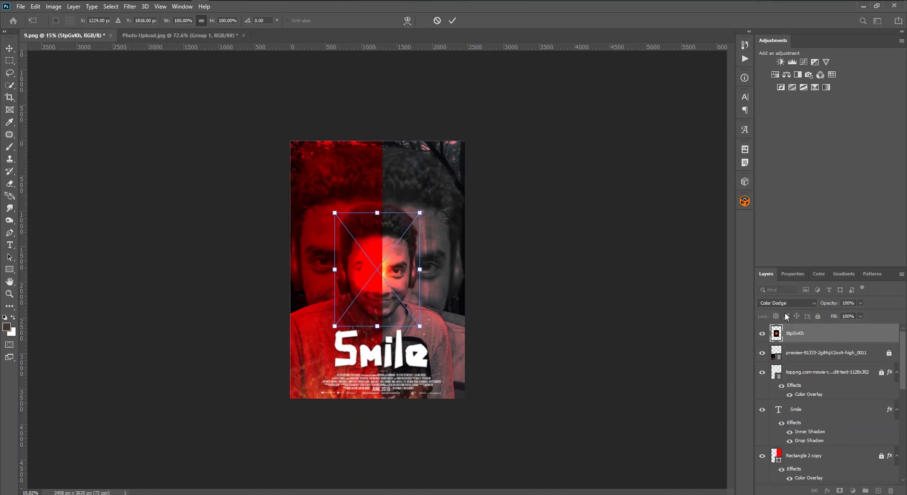
pyautogui.moveTo(389, 274); pyautogui.dragTo(446, 277)
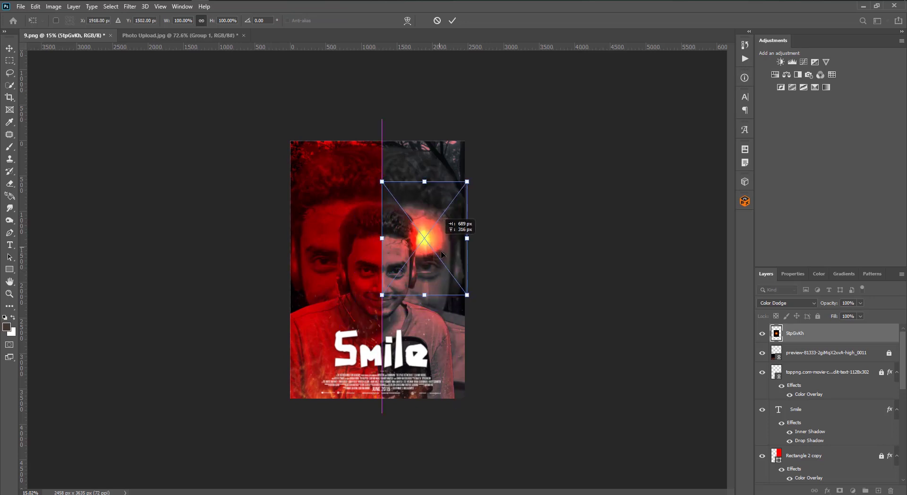
pyautogui.moveTo(386, 272); pyautogui.dragTo(354, 272)
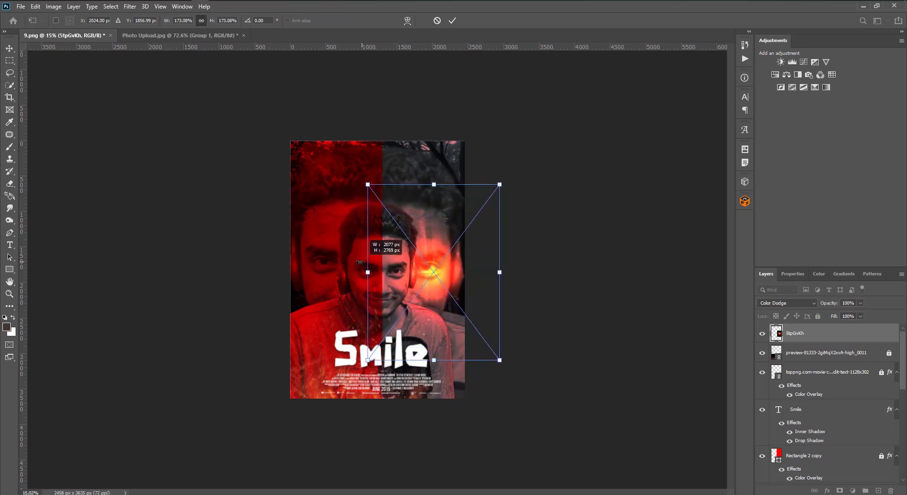
pyautogui.click(9, 48)
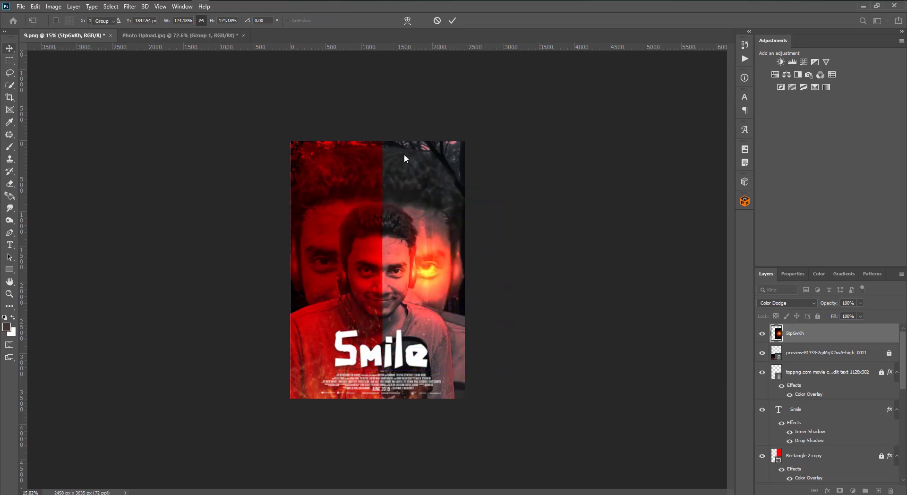
# Dim the glow's opacity, reposition it with Free Transform, and drag out a 5tpGvKh copy
pyautogui.moveTo(791, 335)
pyautogui.mouseDown()
pyautogui.moveTo(829, 415)
pyautogui.moveTo(799, 405)
pyautogui.moveTo(822, 431)
pyautogui.moveTo(813, 331)
pyautogui.mouseUp()
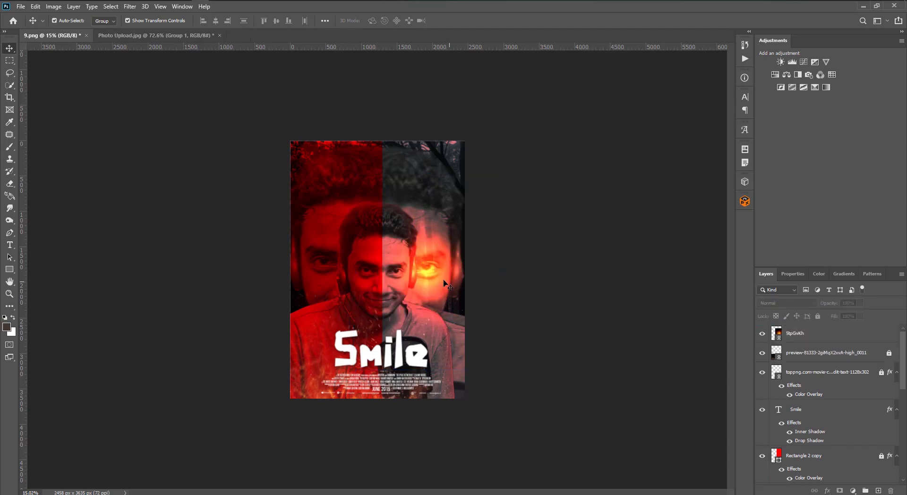
pyautogui.moveTo(839, 312)
pyautogui.mouseDown()
pyautogui.moveTo(829, 313)
pyautogui.moveTo(861, 317)
pyautogui.mouseUp()
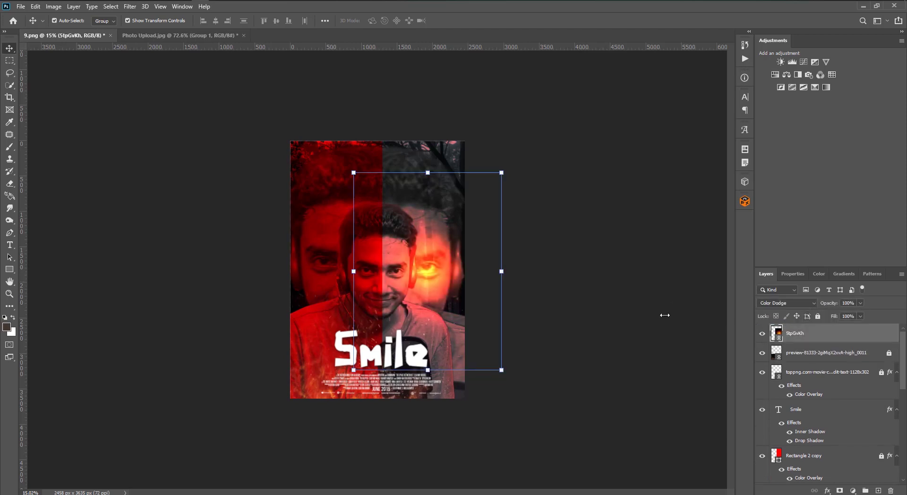
pyautogui.moveTo(665, 315); pyautogui.dragTo(661, 315)
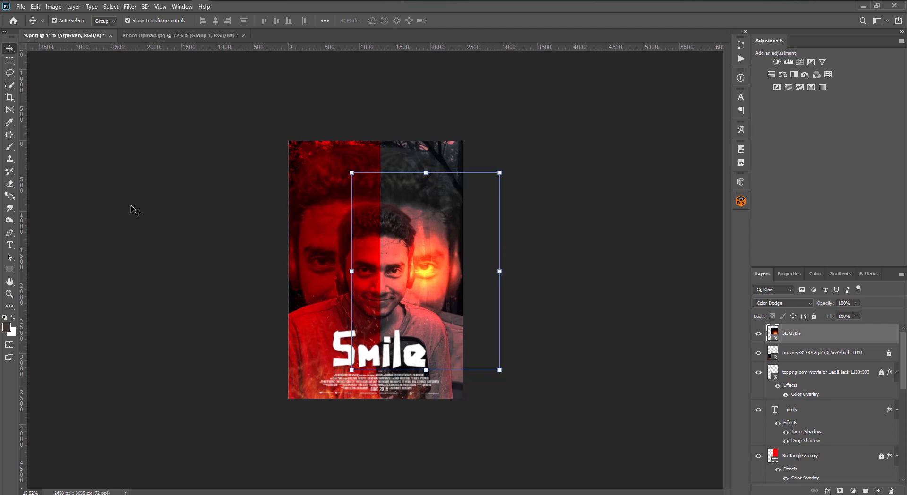
pyautogui.moveTo(425, 273)
pyautogui.mouseDown()
pyautogui.moveTo(490, 279)
pyautogui.moveTo(356, 277)
pyautogui.moveTo(366, 277)
pyautogui.mouseUp()
pyautogui.hotkey('ctrl', 't')
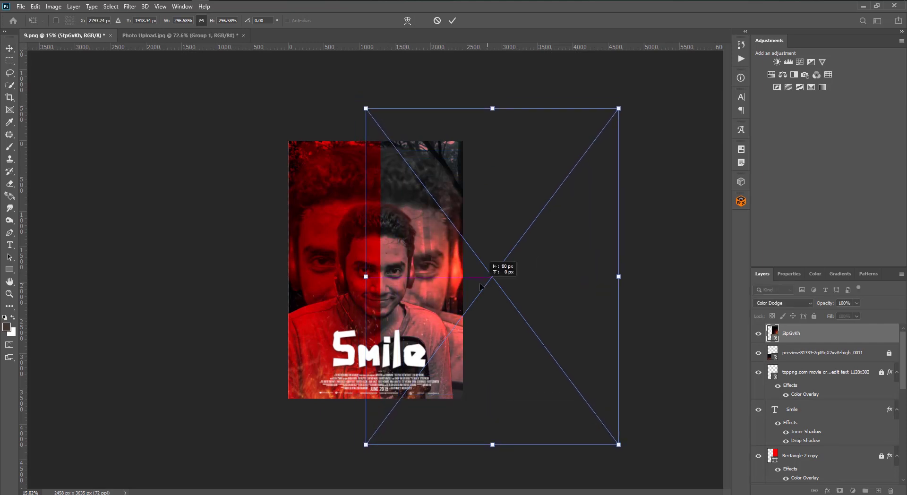
pyautogui.moveTo(480, 286); pyautogui.dragTo(488, 287)
pyautogui.click(7, 51)
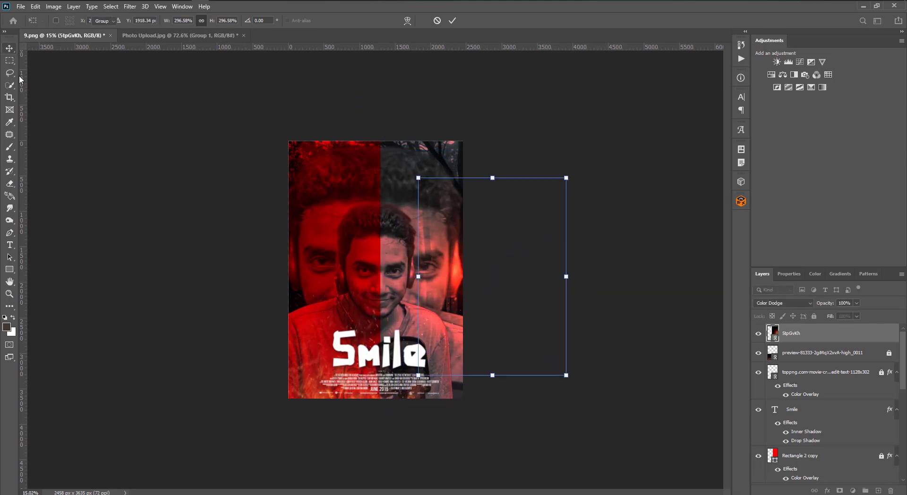
pyautogui.moveTo(456, 297)
pyautogui.mouseDown()
pyautogui.moveTo(185, 264)
pyautogui.moveTo(203, 216)
pyautogui.moveTo(223, 223)
pyautogui.mouseUp()
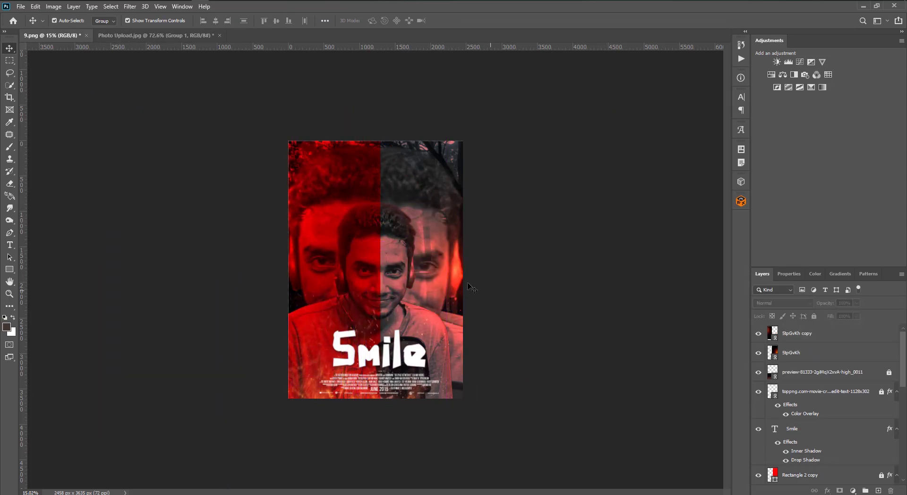
# Undo the duplicated glow and move the single glow layer down slightly
pyautogui.moveTo(460, 284); pyautogui.dragTo(477, 329)
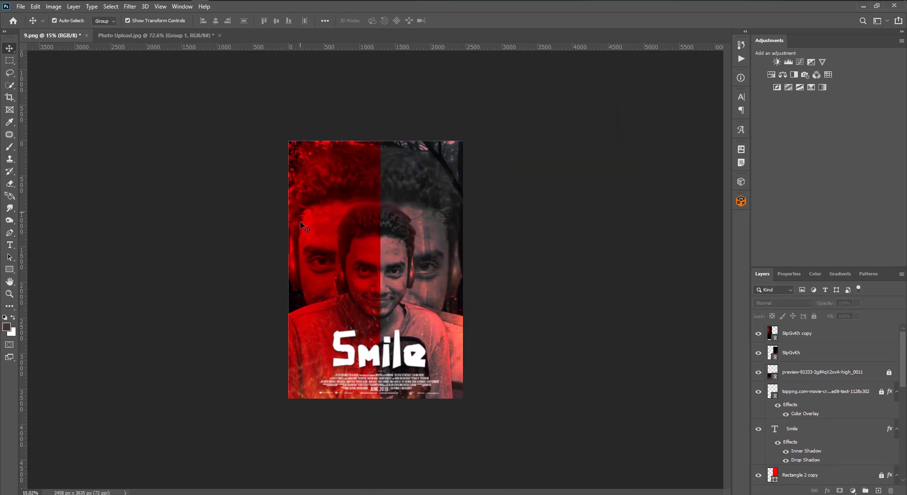
pyautogui.moveTo(294, 229); pyautogui.dragTo(297, 269)
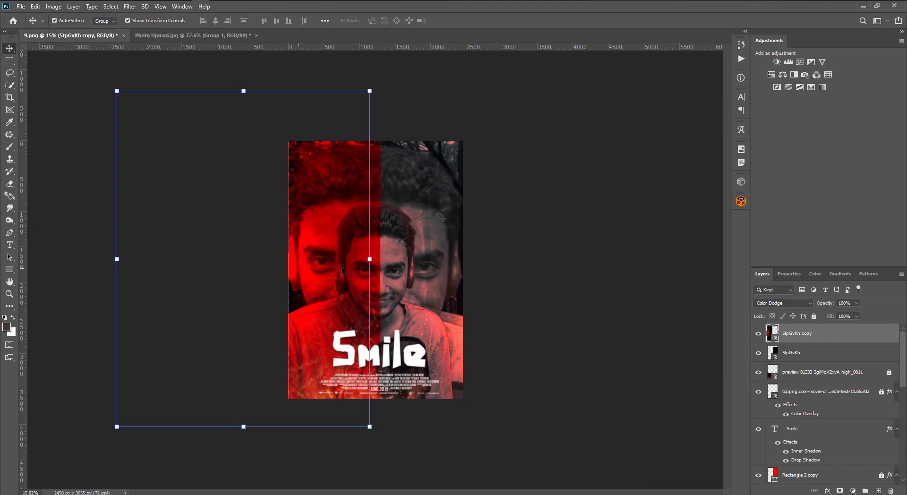
pyautogui.hotkey('ctrl', 'z')
pyautogui.hotkey('ctrl', 'z')
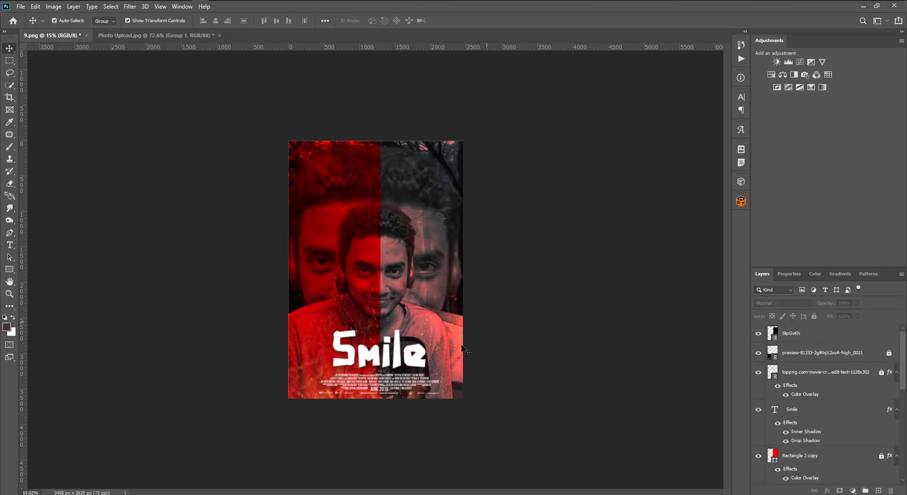
pyautogui.moveTo(460, 348); pyautogui.dragTo(455, 347)
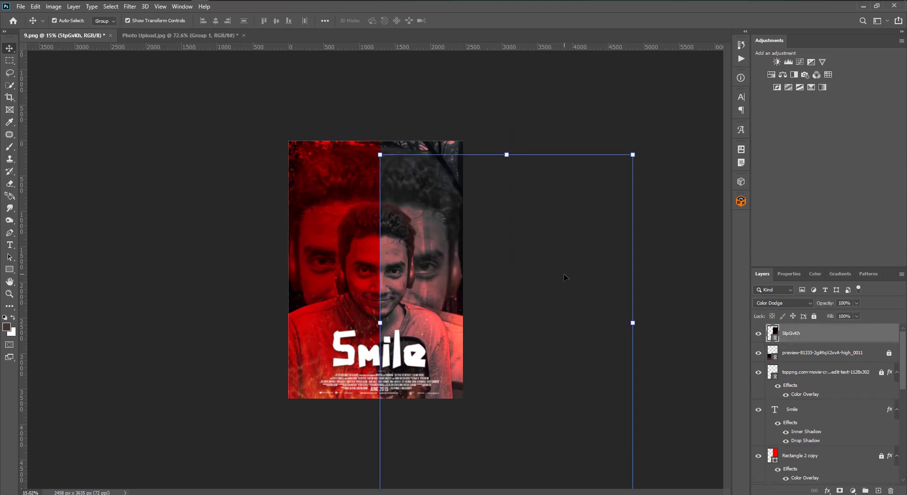
pyautogui.click(563, 274)
# Lock the glow layer completely, then select the Group 2 portrait with the Eraser
pyautogui.scroll(1, 434, 355)
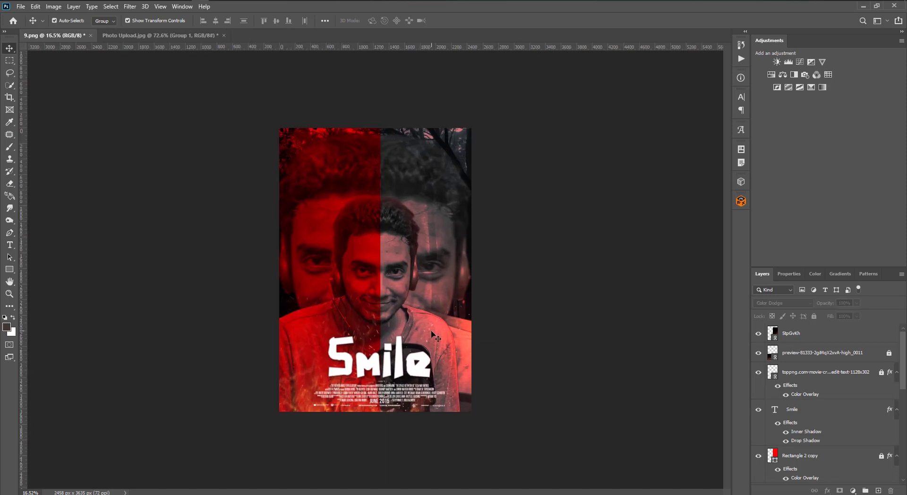
pyautogui.click(432, 331)
pyautogui.click(814, 316)
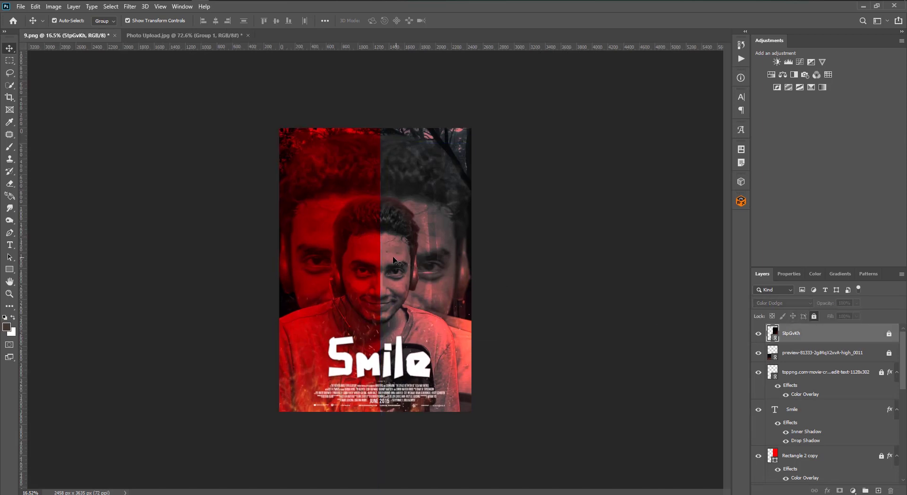
pyautogui.click(372, 252)
pyautogui.click(8, 183)
# Shrink the eraser brush and rasterize Group 2 to erase stray shoulder edges
pyautogui.scroll(8, 516, 384)
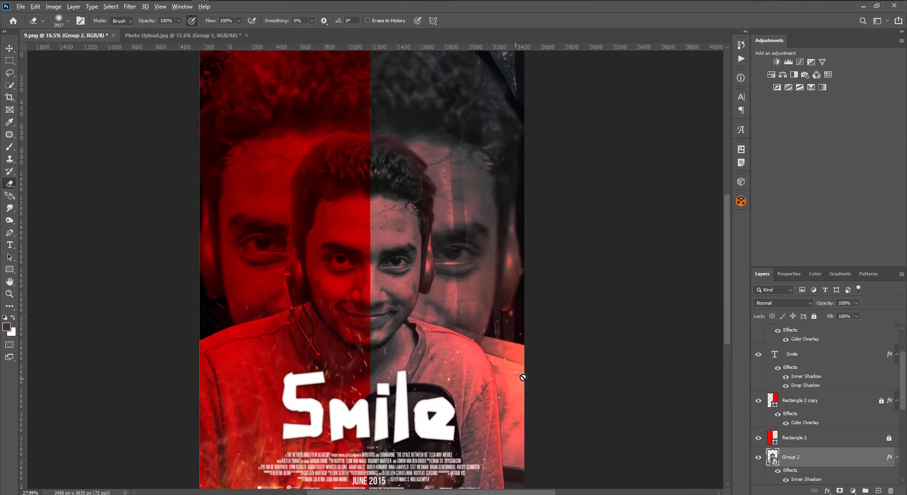
pyautogui.click(57, 20)
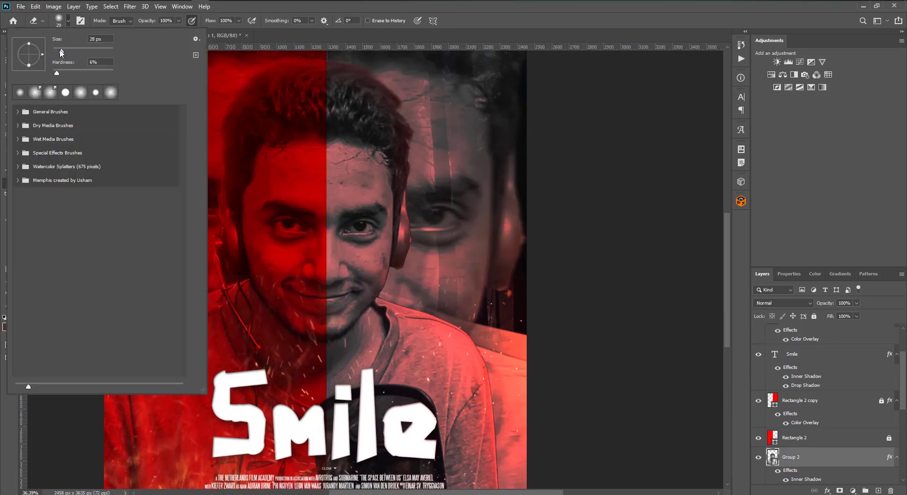
pyautogui.press('Return')
pyautogui.click(461, 261)
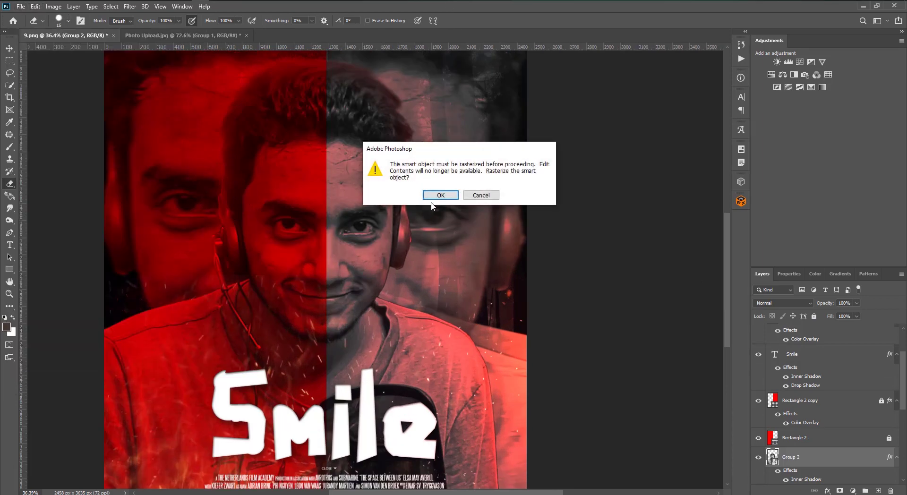
pyautogui.click(440, 196)
# Zoom in and out to inspect the shoulder edge and credits, then deselect Group 2
pyautogui.scroll(10, 293, 247)
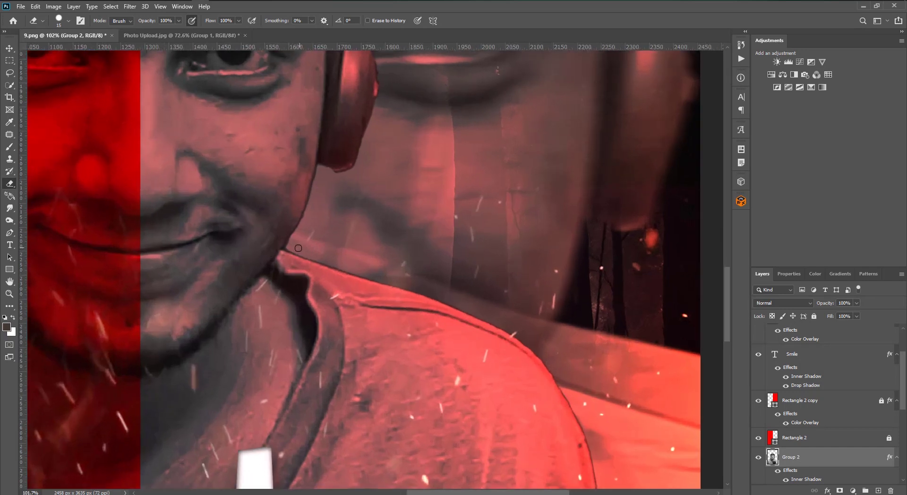
pyautogui.scroll(3, 293, 247)
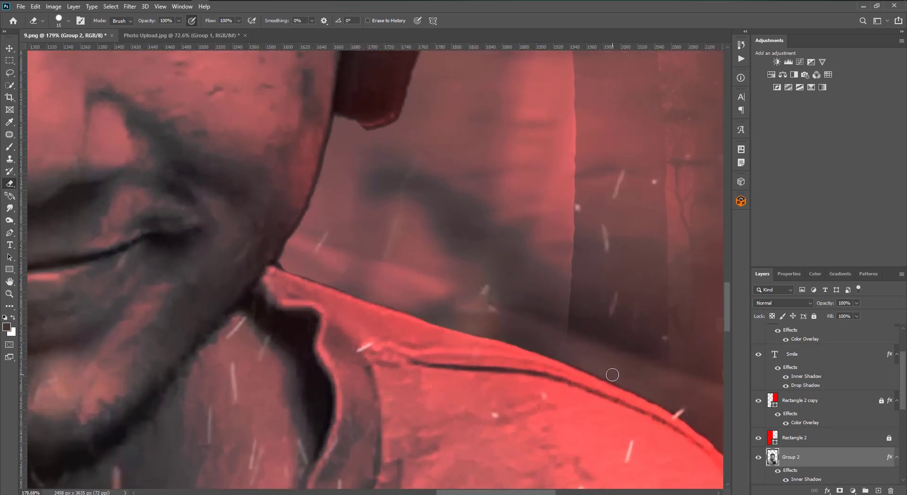
pyautogui.scroll(-5, 275, 267)
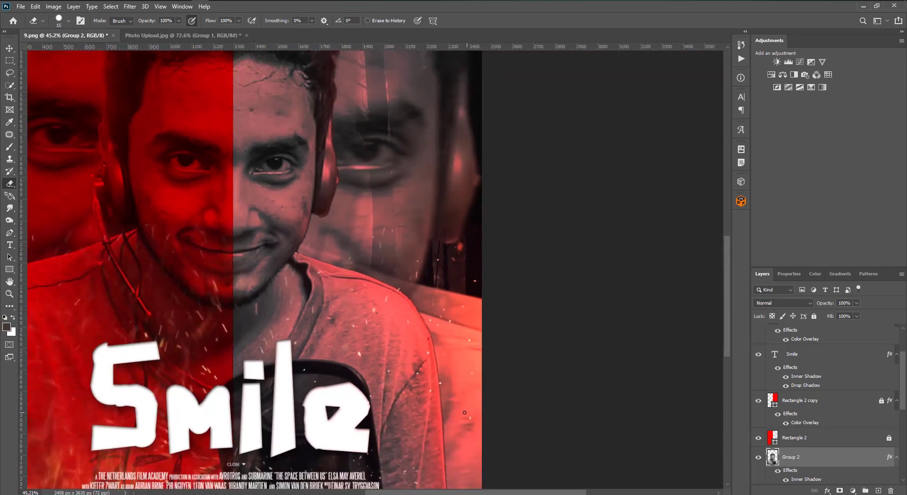
pyautogui.scroll(3, 385, 232)
pyautogui.scroll(1, 386, 232)
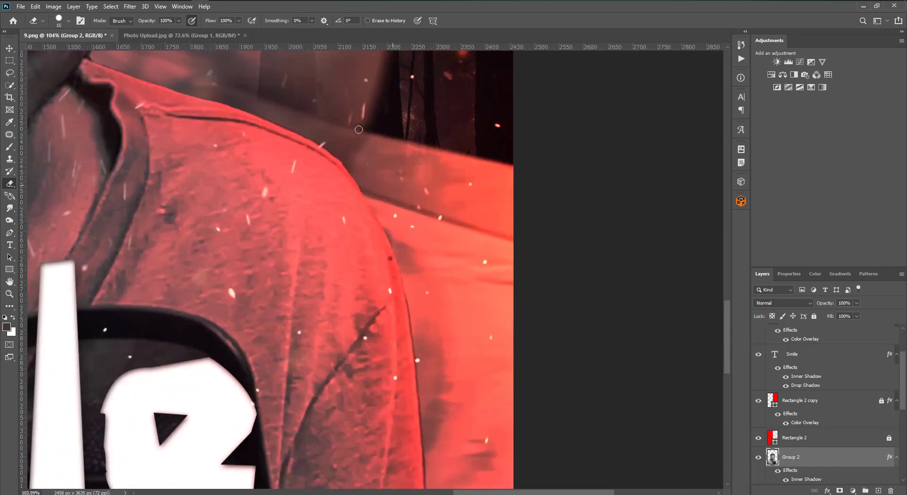
pyautogui.scroll(-2, 307, 123)
pyautogui.scroll(-2, 331, 133)
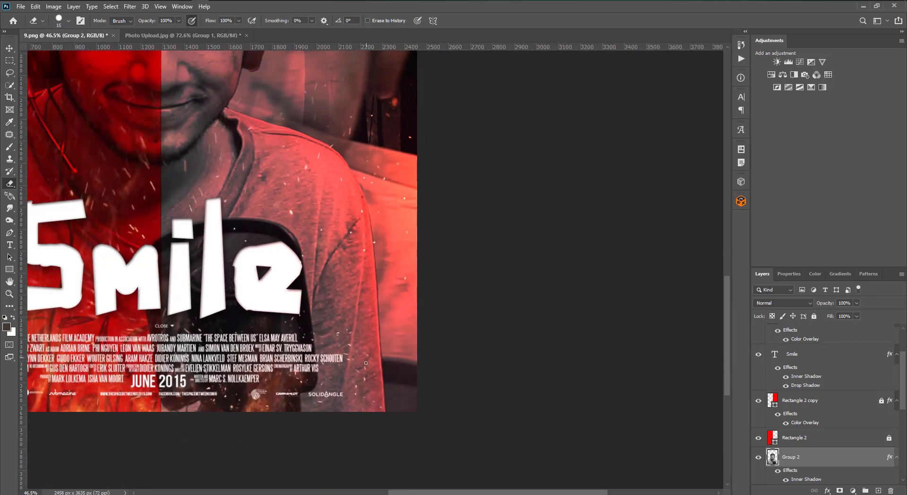
pyautogui.scroll(2, 354, 137)
pyautogui.scroll(1, 367, 141)
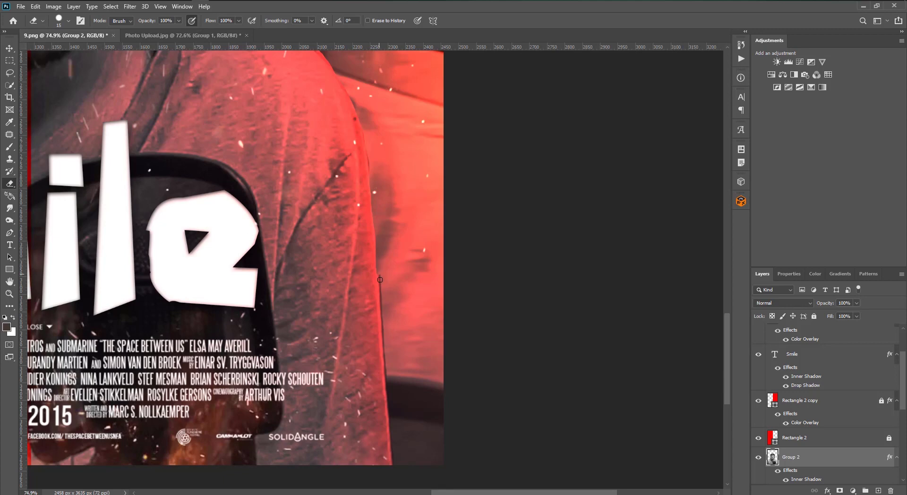
pyautogui.scroll(-2, 386, 378)
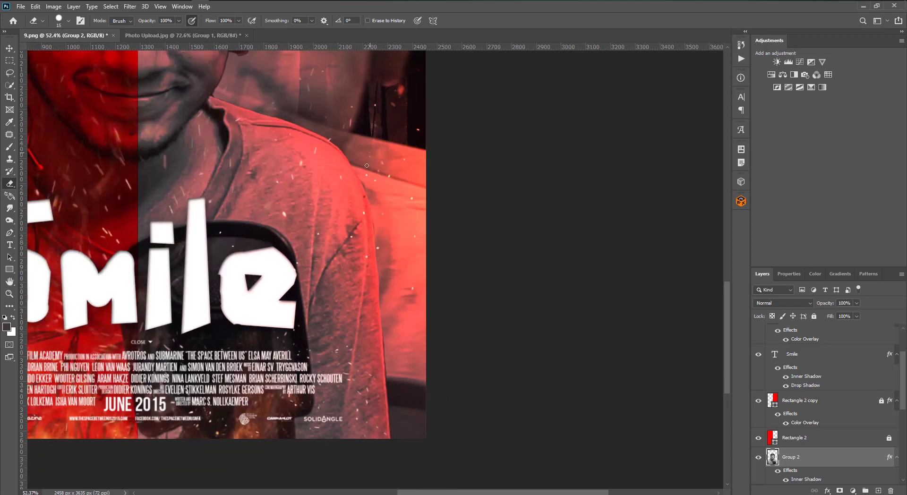
pyautogui.scroll(2, 364, 171)
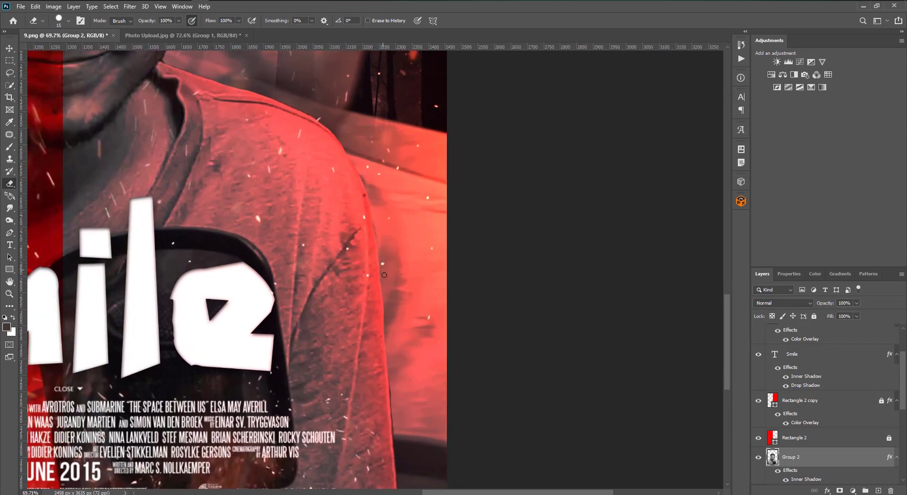
pyautogui.scroll(-2, 400, 305)
pyautogui.scroll(2, 411, 331)
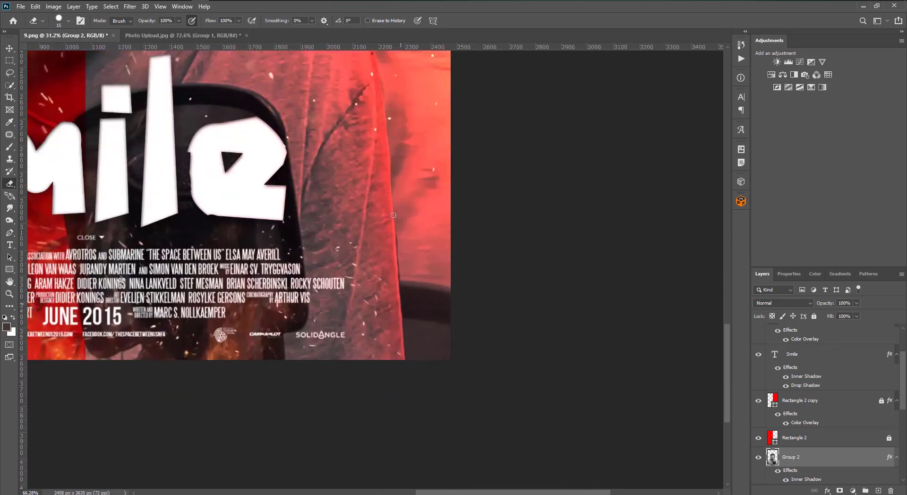
pyautogui.scroll(1, 398, 218)
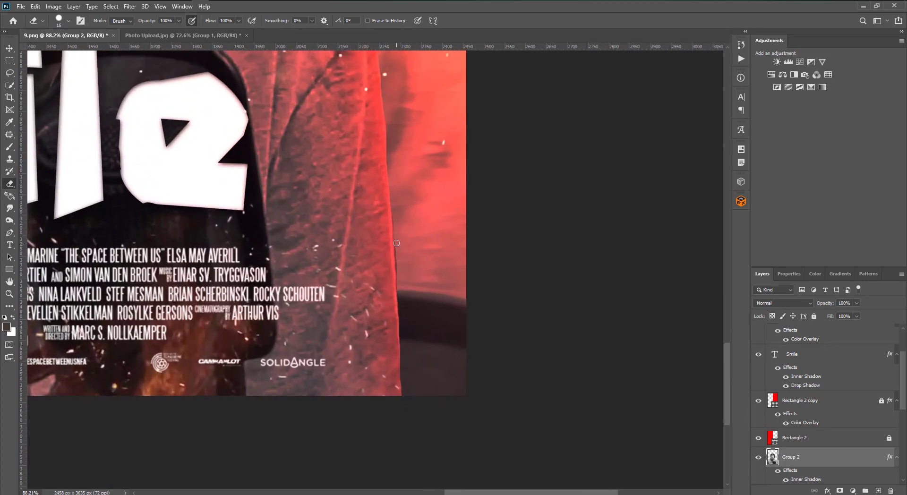
pyautogui.scroll(-2, 440, 430)
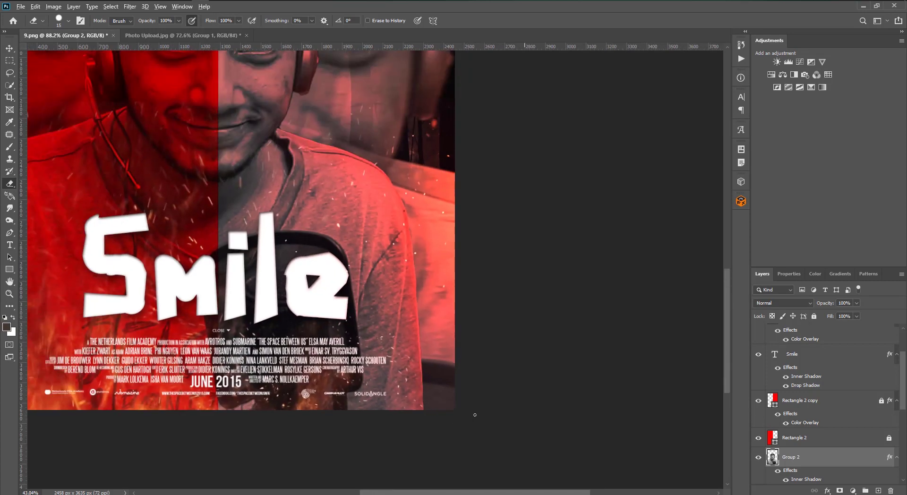
pyautogui.scroll(-1, 440, 430)
pyautogui.scroll(2, 489, 384)
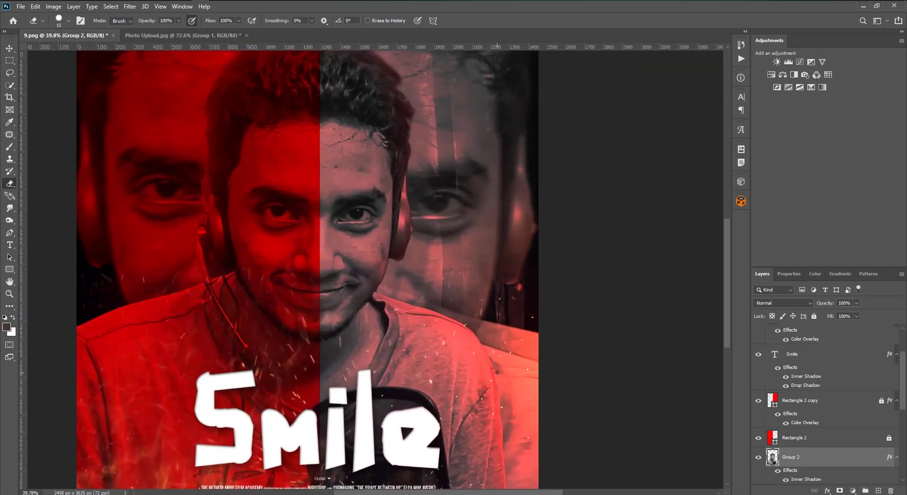
pyautogui.scroll(-1, 489, 378)
pyautogui.scroll(-1, 489, 373)
pyautogui.scroll(3, 490, 359)
pyautogui.scroll(4, 490, 359)
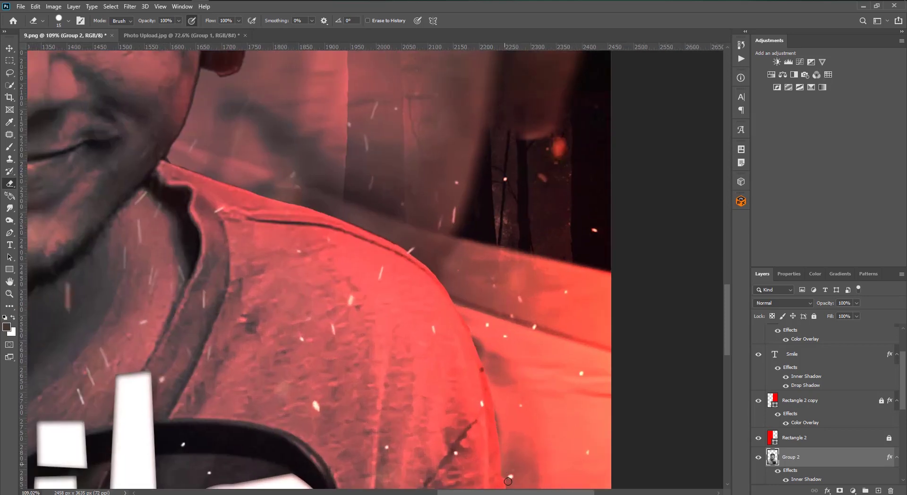
pyautogui.scroll(-3, 512, 420)
pyautogui.scroll(-2, 487, 392)
pyautogui.scroll(-2, 458, 364)
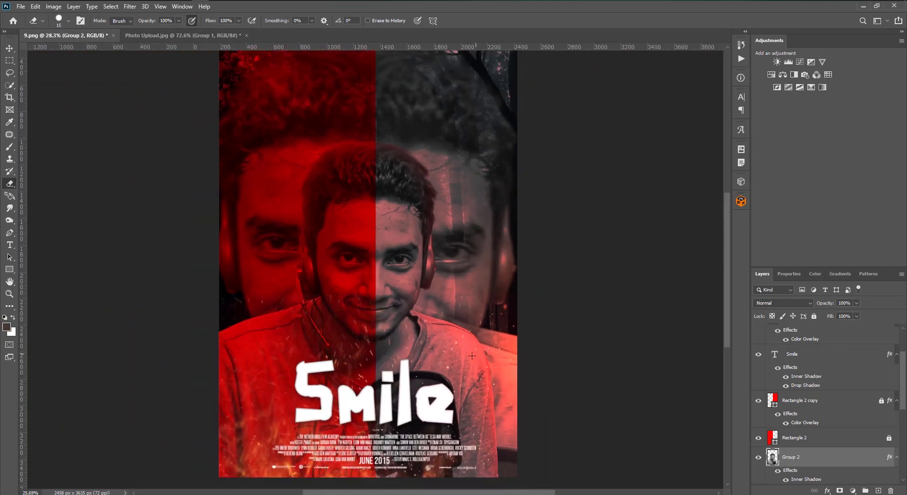
pyautogui.scroll(-1, 428, 335)
pyautogui.scroll(-1, 378, 274)
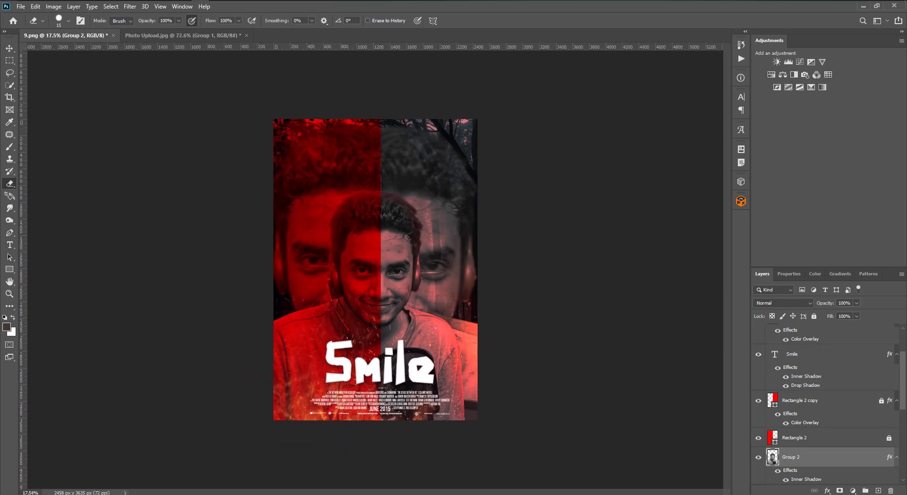
pyautogui.click(10, 47)
pyautogui.click(83, 169)
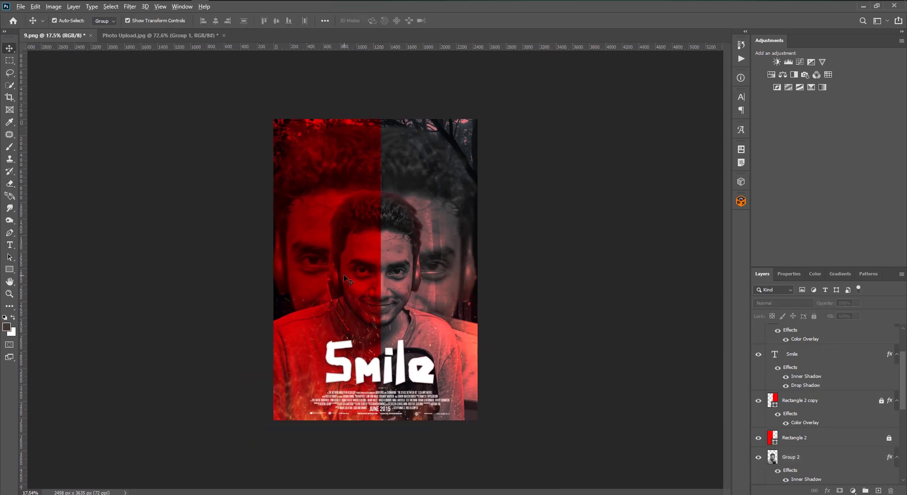
# Place the Pngtree torn-paper image at 262.75%, rotated so its white strips cross diagonally
pyautogui.moveTo(347, 279); pyautogui.dragTo(331, 236)
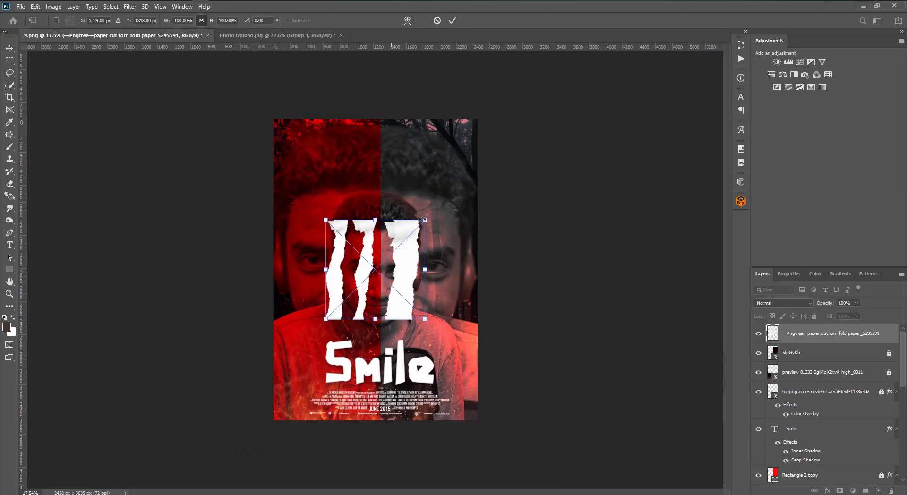
pyautogui.moveTo(424, 219); pyautogui.dragTo(504, 139)
pyautogui.moveTo(539, 199)
pyautogui.mouseDown()
pyautogui.moveTo(598, 300)
pyautogui.moveTo(393, 263)
pyautogui.moveTo(268, 171)
pyautogui.mouseUp()
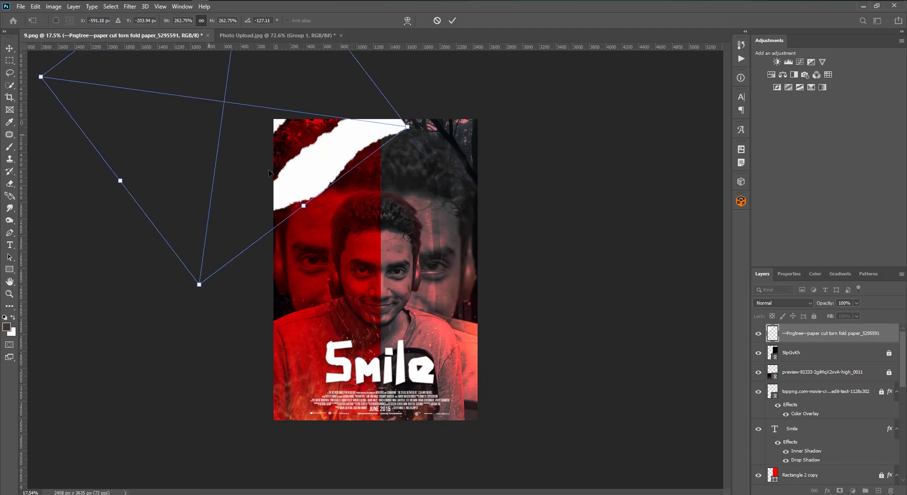
pyautogui.moveTo(268, 171); pyautogui.dragTo(341, 412)
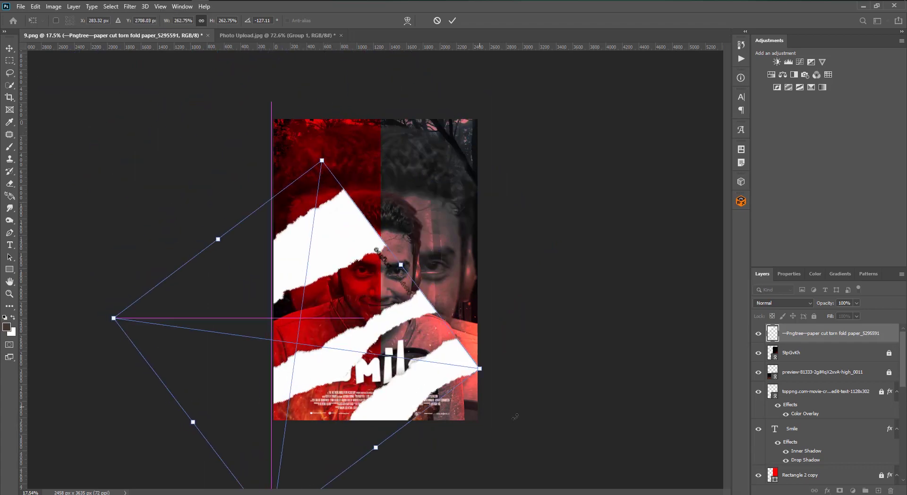
pyautogui.moveTo(515, 417); pyautogui.dragTo(350, 88)
pyautogui.moveTo(328, 354)
pyautogui.mouseDown()
pyautogui.moveTo(336, 396)
pyautogui.moveTo(337, 368)
pyautogui.moveTo(436, 259)
pyautogui.mouseUp()
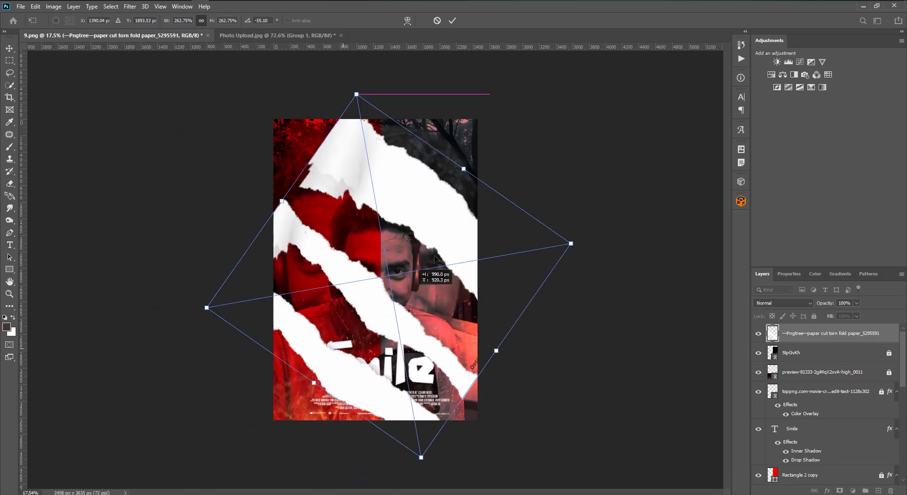
pyautogui.moveTo(436, 259); pyautogui.dragTo(424, 207)
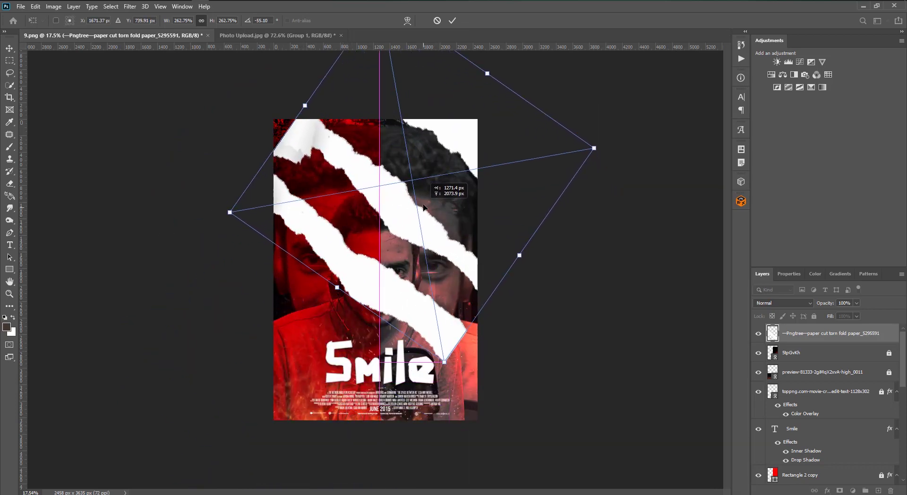
pyautogui.click(10, 49)
# Switch to the Eraser, rasterize the torn-paper layer, and set a 199 px brush
pyautogui.rightClick(9, 48)
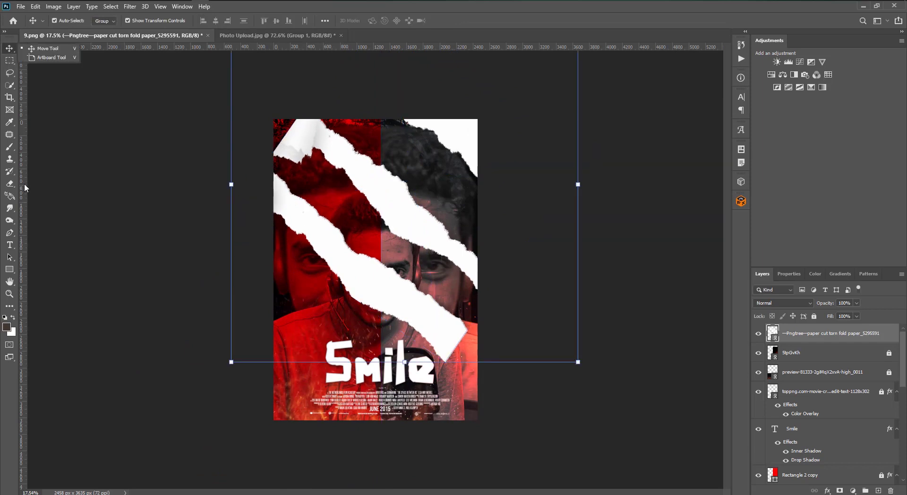
pyautogui.click(10, 183)
pyautogui.click(425, 208)
pyautogui.click(433, 195)
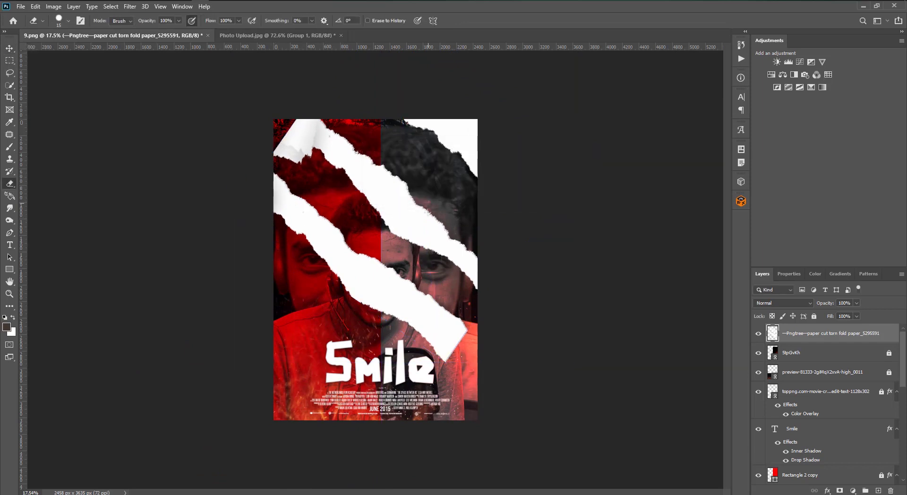
pyautogui.click(59, 21)
pyautogui.click(98, 49)
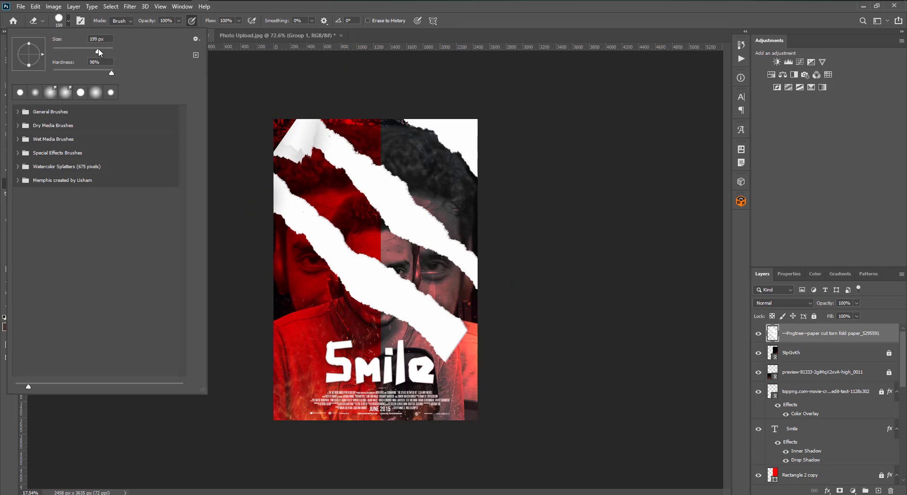
# Erase the torn-paper strips except the top-right corner and try repositioning the remaining piece
pyautogui.click(460, 331)
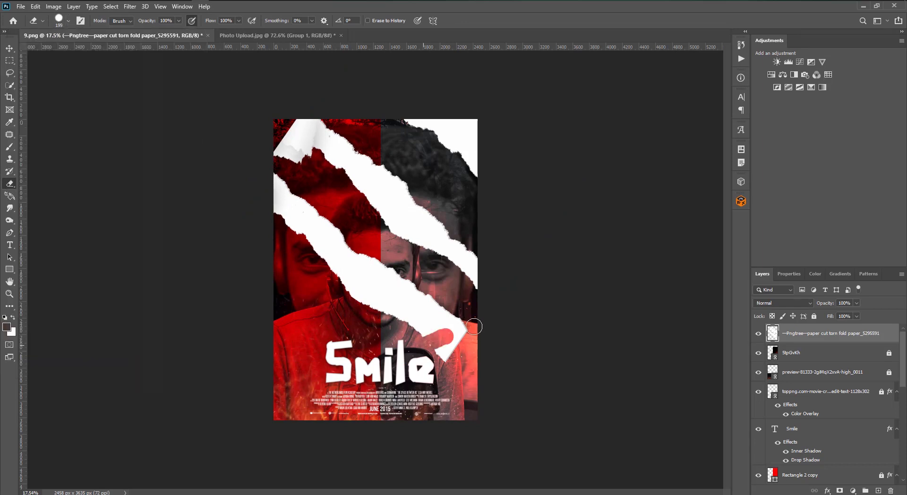
pyautogui.click(55, 21)
pyautogui.moveTo(448, 331)
pyautogui.mouseDown()
pyautogui.moveTo(276, 155)
pyautogui.moveTo(469, 273)
pyautogui.moveTo(431, 246)
pyautogui.mouseUp()
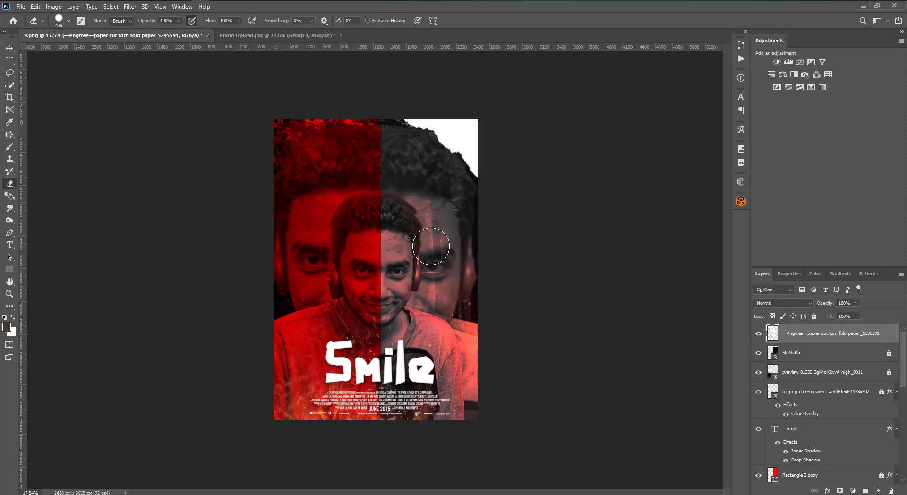
pyautogui.click(8, 49)
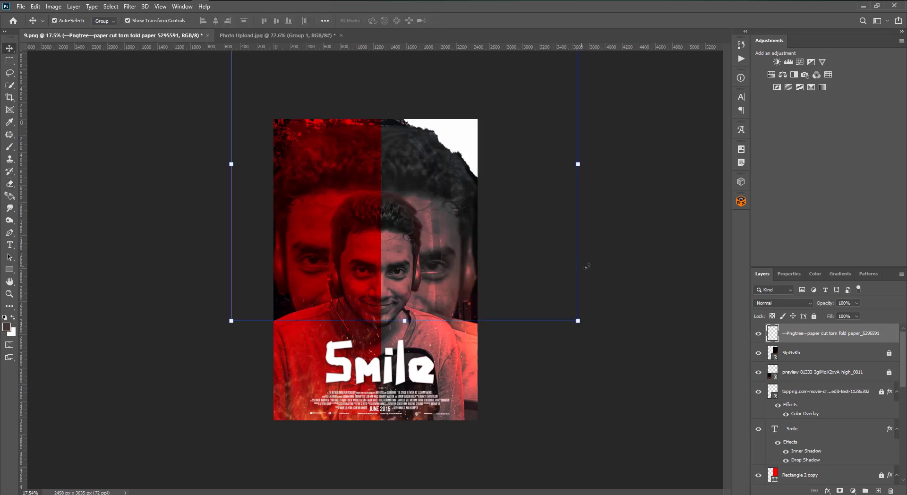
pyautogui.moveTo(473, 149)
pyautogui.mouseDown()
pyautogui.moveTo(450, 137)
pyautogui.moveTo(463, 119)
pyautogui.mouseUp()
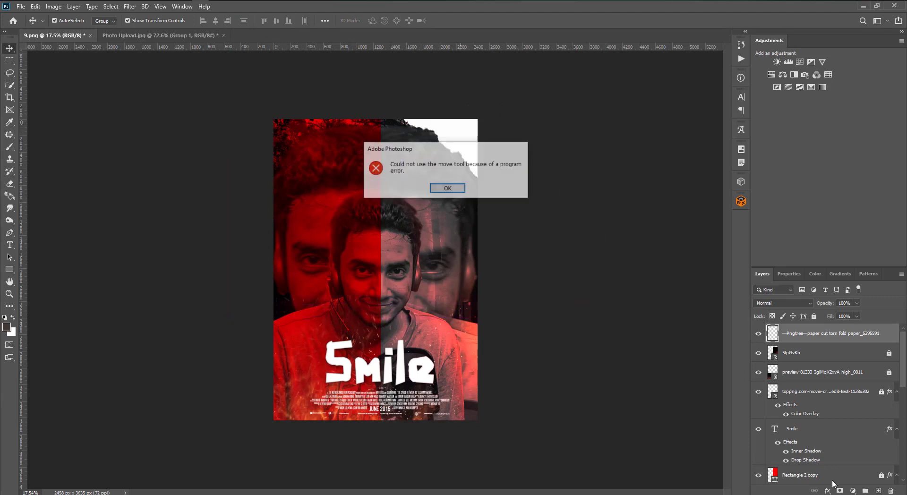
pyautogui.click(448, 188)
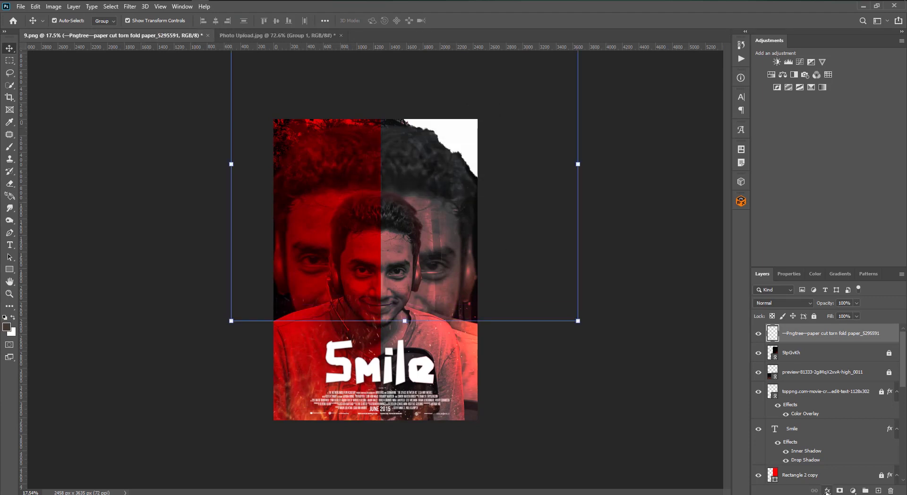
# Add a 155 px drop shadow to the torn paper and free-transform it
pyautogui.click(827, 492)
pyautogui.click(825, 485)
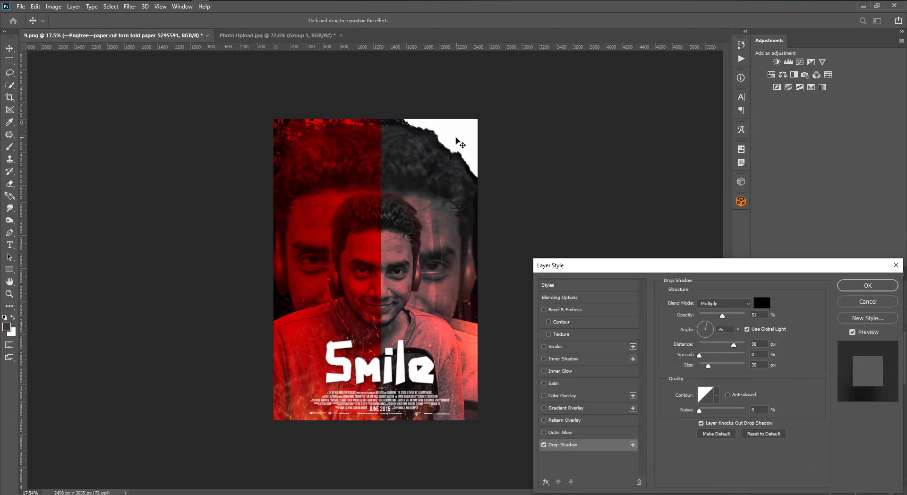
pyautogui.moveTo(708, 366); pyautogui.dragTo(730, 367)
pyautogui.press('Return')
pyautogui.hotkey('ctrl', 't')
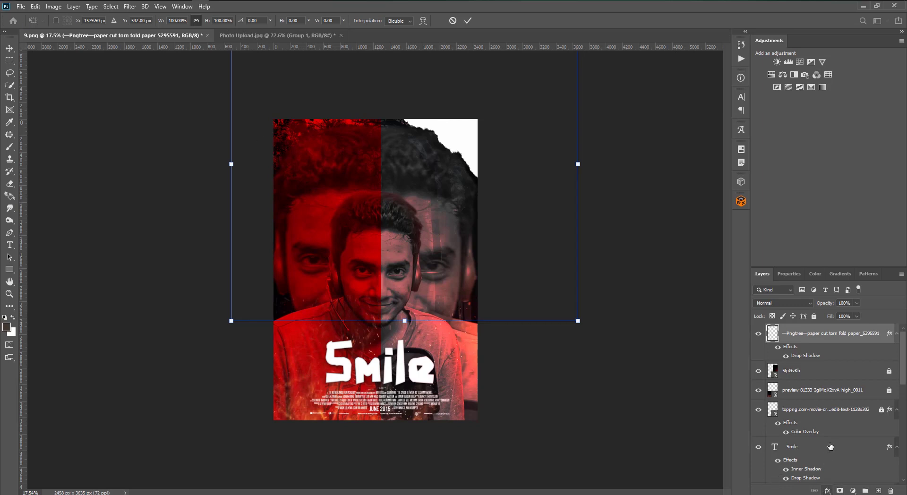
pyautogui.click(9, 50)
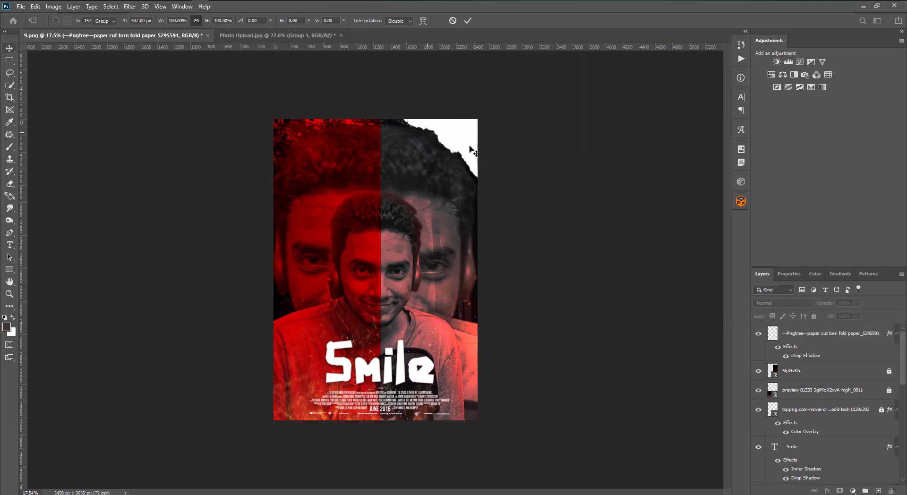
# Set the inner glow colour to black, then turn the inner glow off
pyautogui.click(827, 490)
pyautogui.press('Escape')
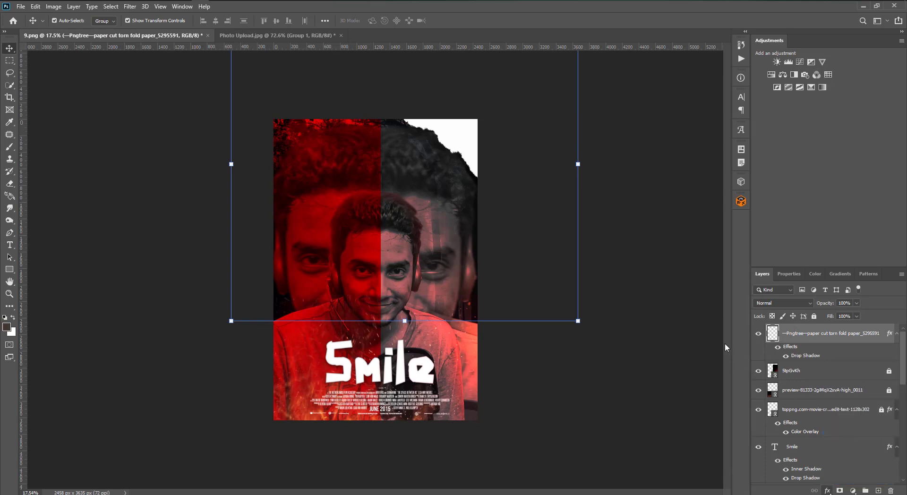
pyautogui.click(688, 335)
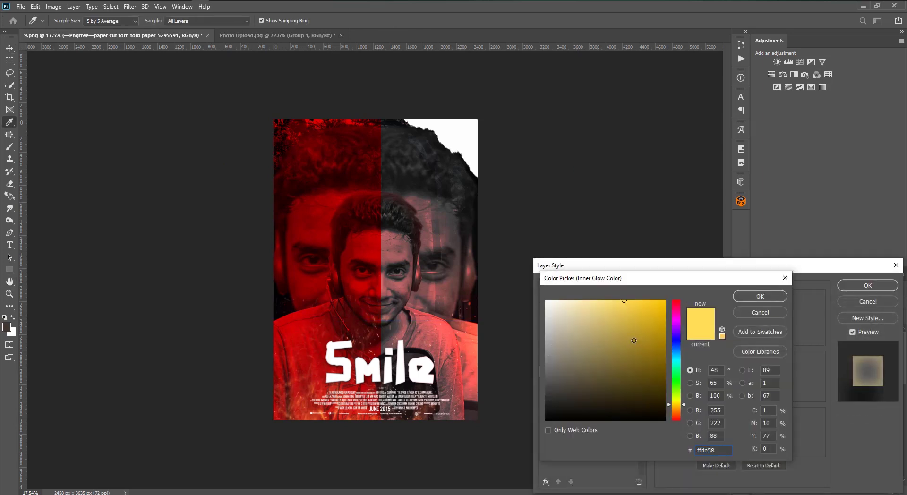
pyautogui.click(621, 420)
pyautogui.press('Return')
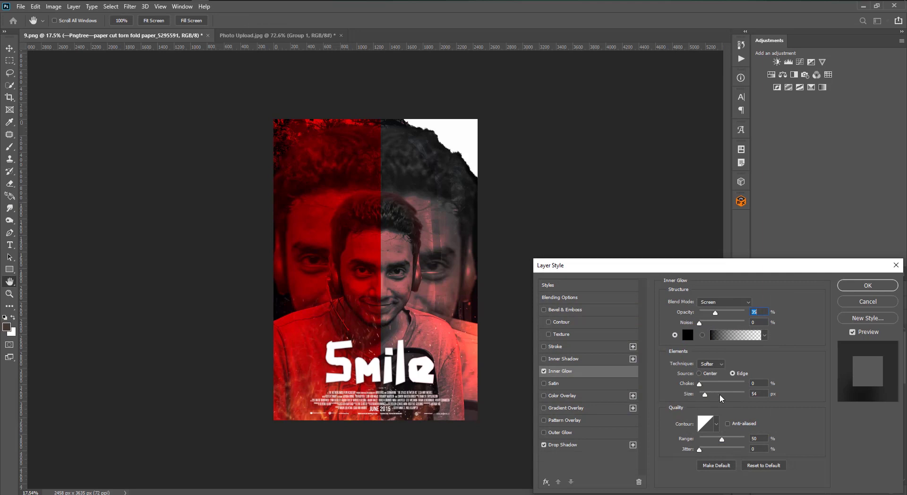
pyautogui.click(544, 359)
# Add a near-black inner shadow at 100% opacity and 0 distance, then Alt-drag a copy down-left
pyautogui.click(563, 358)
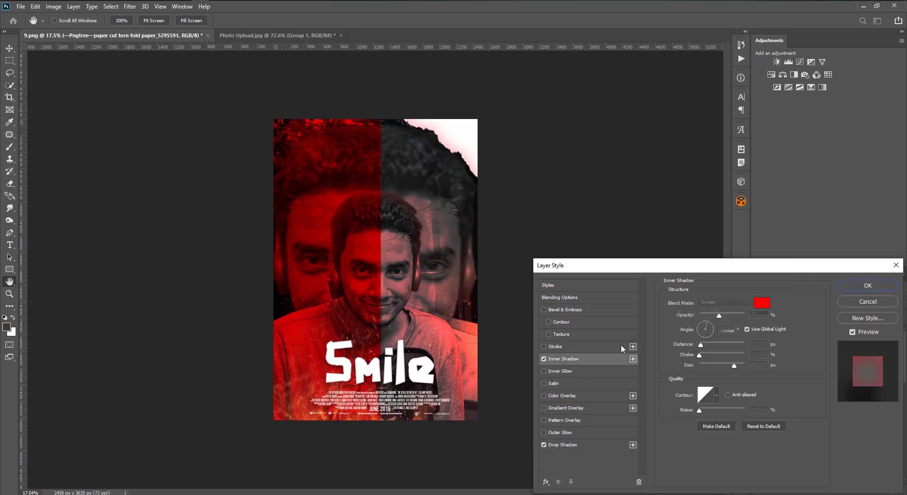
pyautogui.click(761, 303)
pyautogui.click(593, 404)
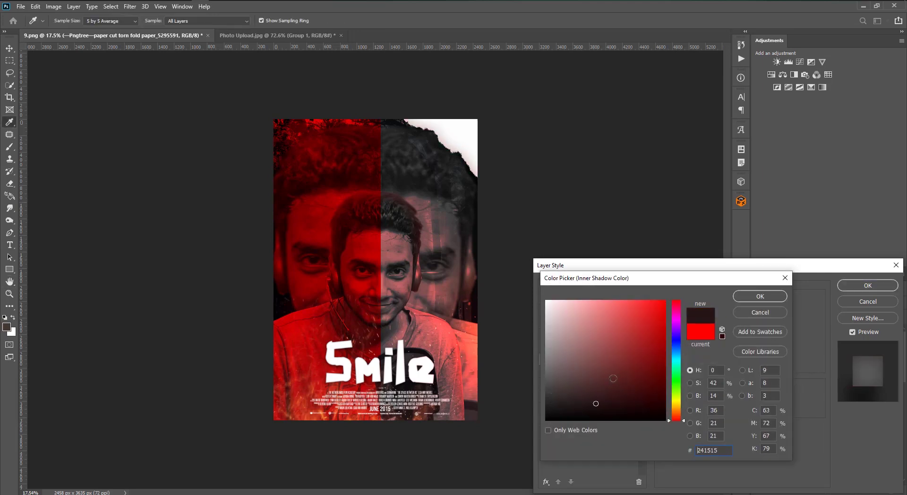
pyautogui.press('Return')
pyautogui.moveTo(722, 322); pyautogui.dragTo(751, 324)
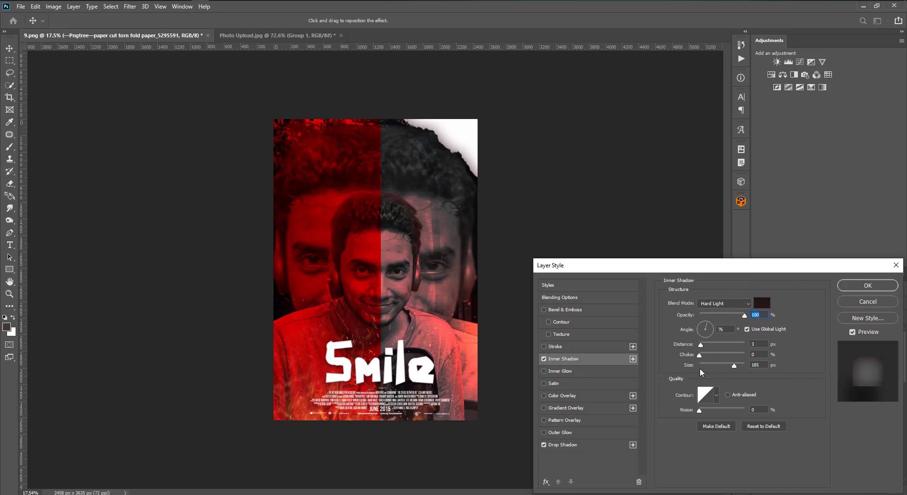
pyautogui.moveTo(701, 345)
pyautogui.mouseDown()
pyautogui.moveTo(729, 355)
pyautogui.moveTo(696, 355)
pyautogui.moveTo(726, 367)
pyautogui.mouseUp()
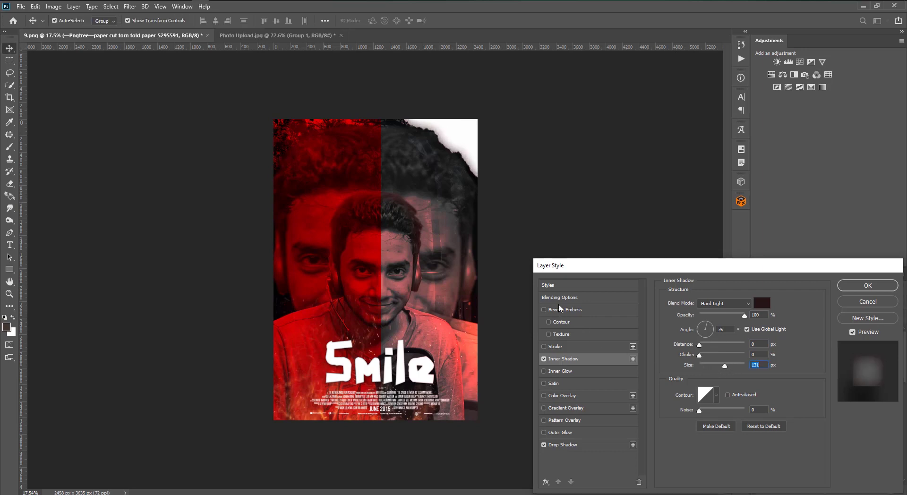
pyautogui.press('Return')
pyautogui.moveTo(467, 132)
pyautogui.keyDown('alt'); pyautogui.mouseDown()
pyautogui.moveTo(462, 281)
pyautogui.moveTo(302, 439)
pyautogui.mouseUp(); pyautogui.keyUp('alt')
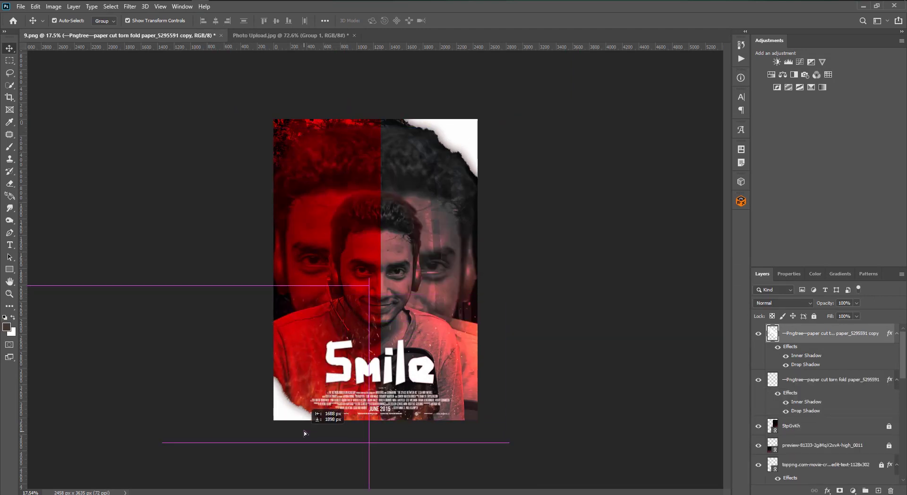
# Place the torn-paper copy bottom-left and try rotating it about 18–29°, then cancel
pyautogui.moveTo(302, 439); pyautogui.dragTo(343, 416)
pyautogui.hotkey('ctrl', 't')
pyautogui.hotkey('ctrl', '-')
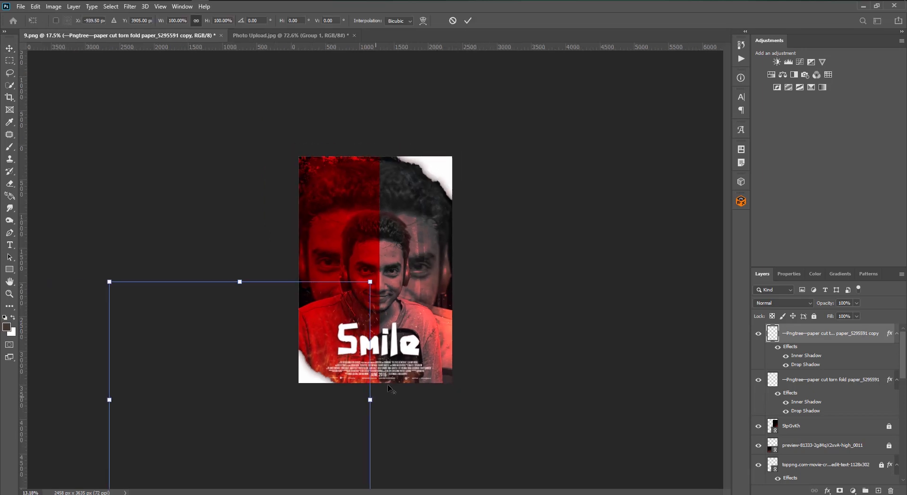
pyautogui.moveTo(376, 399); pyautogui.dragTo(359, 439)
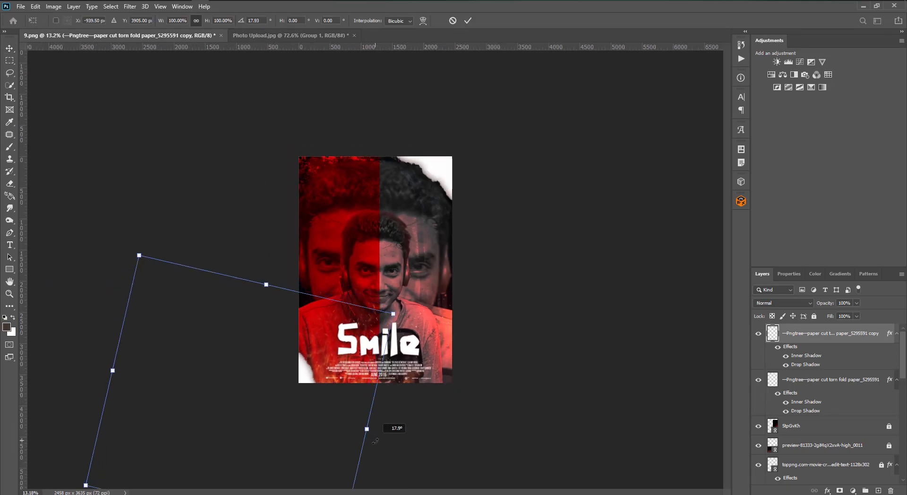
pyautogui.moveTo(324, 406)
pyautogui.mouseDown()
pyautogui.moveTo(308, 375)
pyautogui.moveTo(296, 374)
pyautogui.mouseUp()
pyautogui.moveTo(337, 327)
pyautogui.mouseDown()
pyautogui.moveTo(330, 351)
pyautogui.moveTo(301, 355)
pyautogui.mouseUp()
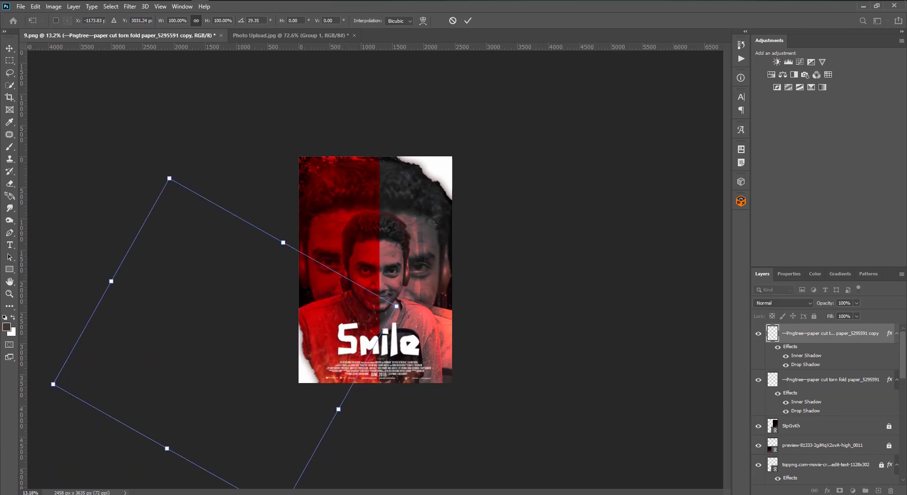
pyautogui.press('Escape')
# Rotate the original torn-paper layer about 22–35° over the poster's right side
pyautogui.hotkey('ctrl', 'z')
pyautogui.hotkey('ctrl', 'z')
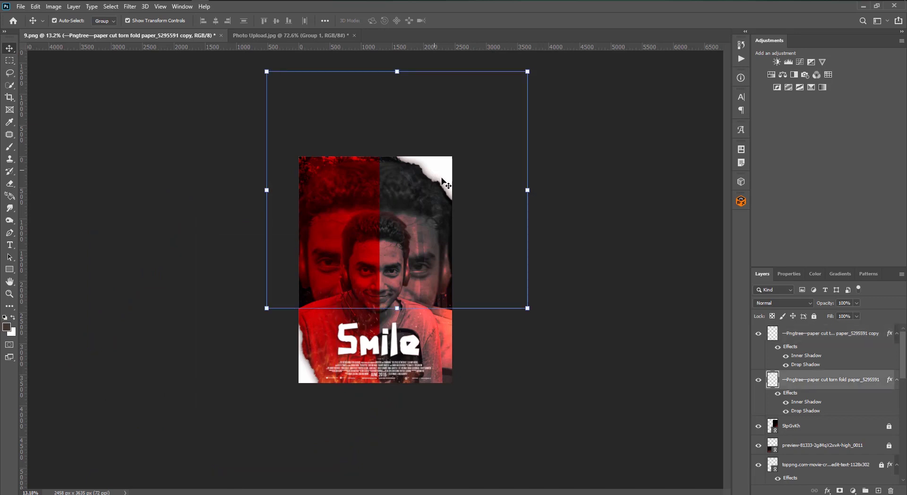
pyautogui.moveTo(530, 186); pyautogui.dragTo(561, 215)
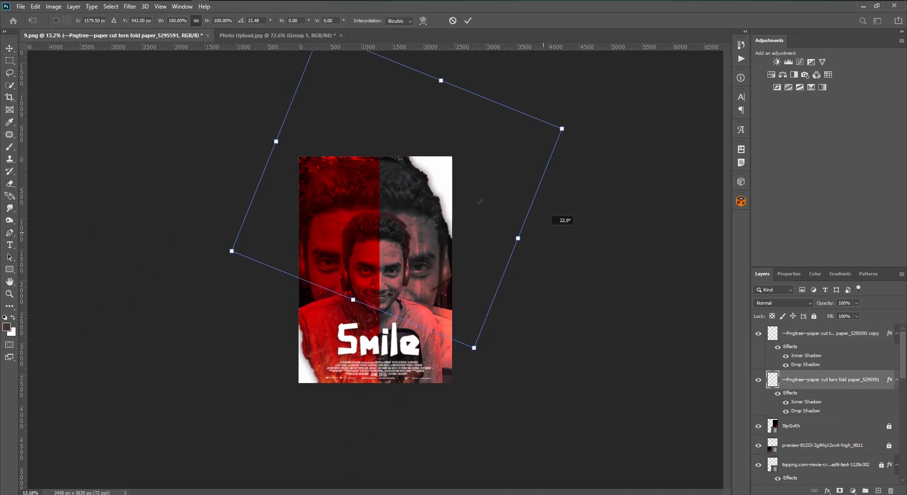
pyautogui.moveTo(472, 205)
pyautogui.mouseDown()
pyautogui.moveTo(489, 215)
pyautogui.moveTo(492, 208)
pyautogui.mouseUp()
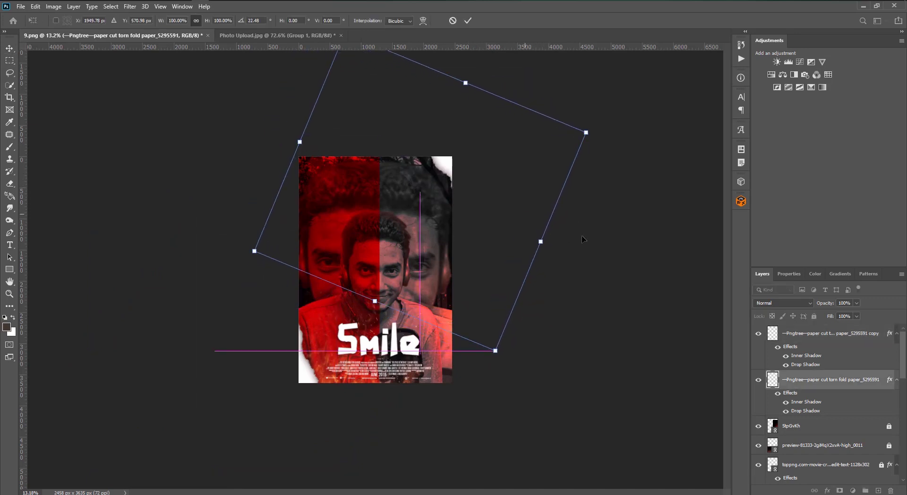
pyautogui.moveTo(582, 235); pyautogui.dragTo(488, 206)
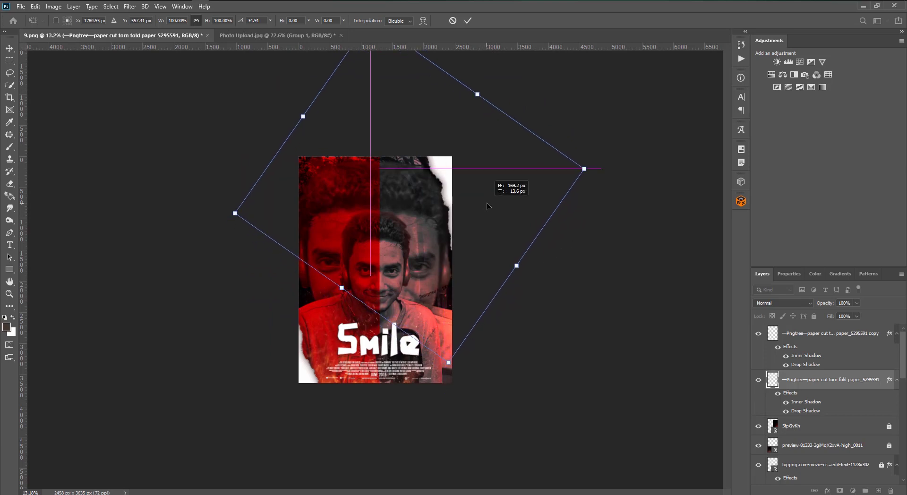
# Erase the watermark text to the right of the face
pyautogui.press('m')
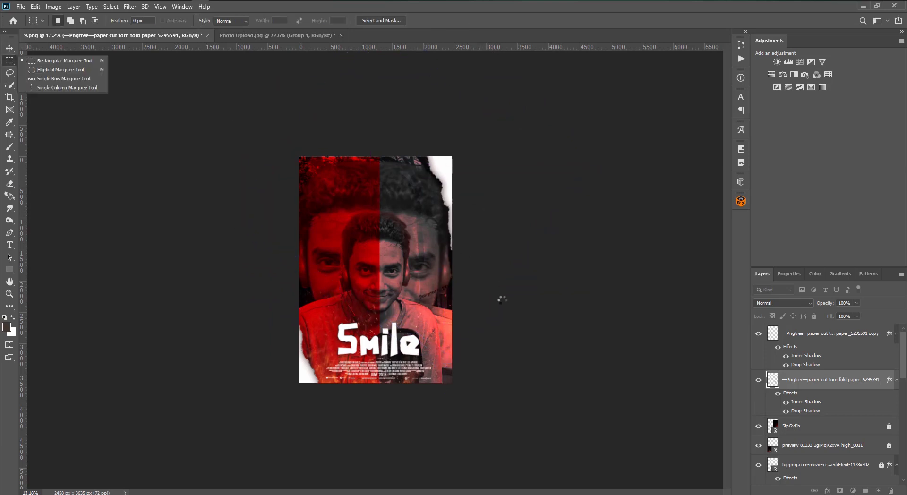
pyautogui.click(14, 185)
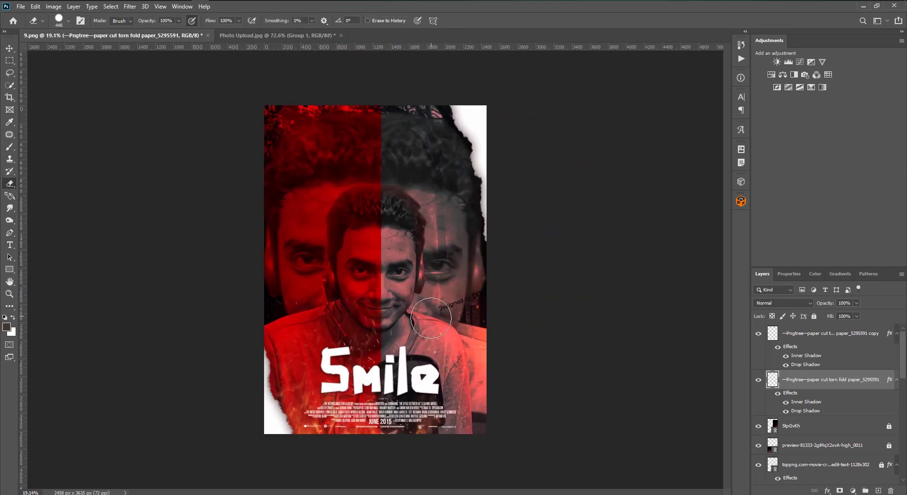
pyautogui.moveTo(431, 318); pyautogui.dragTo(530, 299)
pyautogui.scroll(-1, 518, 294)
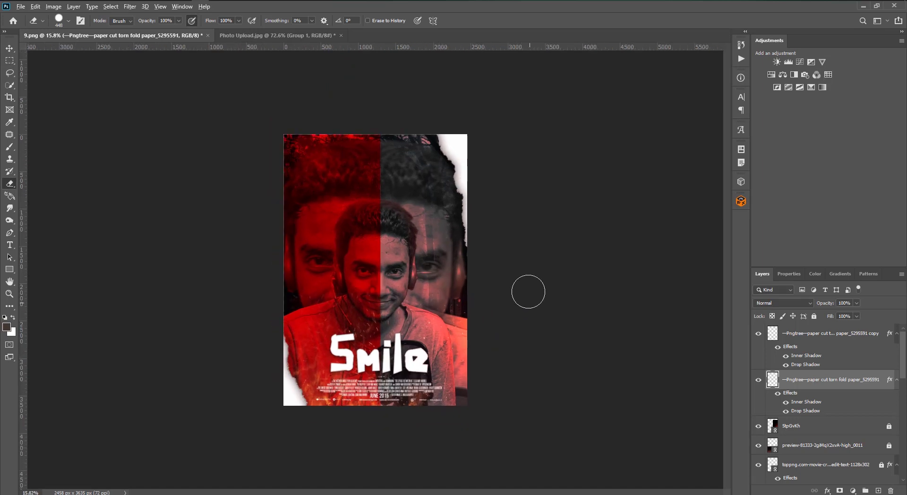
# Tilt the torn-paper layer about -1.4° and zoom out to view the whole poster
pyautogui.click(14, 48)
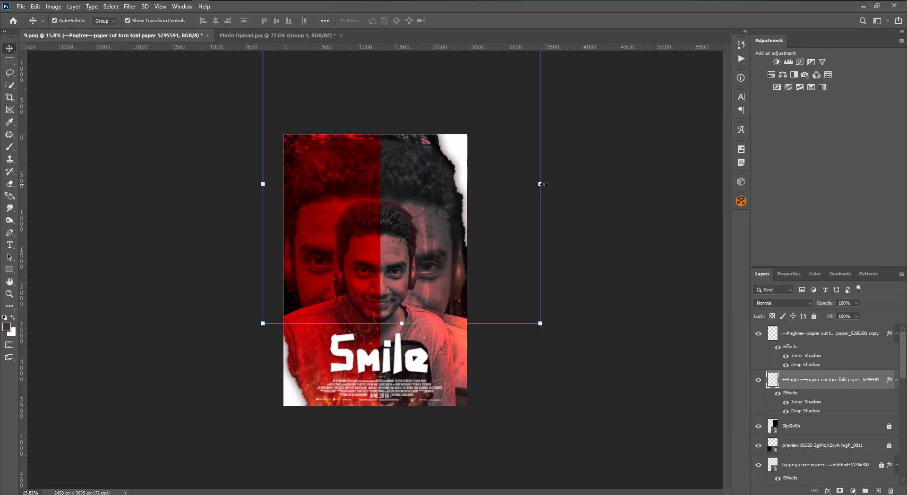
pyautogui.moveTo(542, 184); pyautogui.dragTo(567, 170)
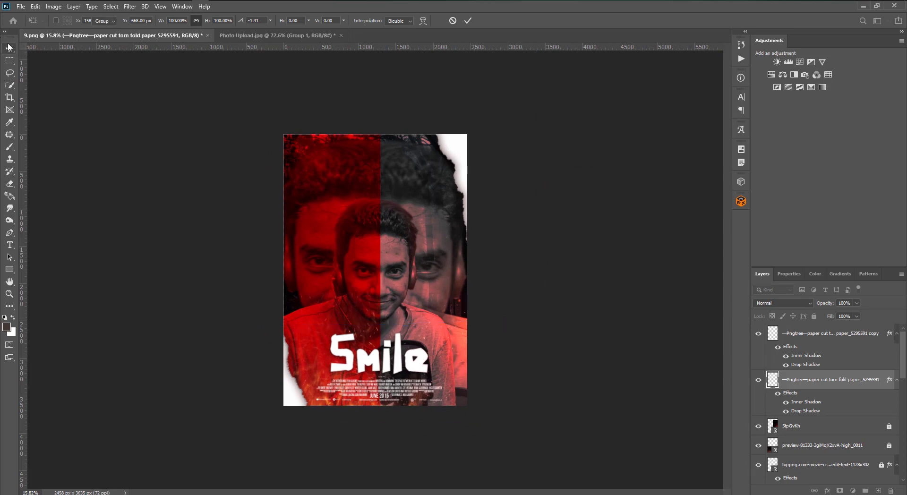
pyautogui.press('Return')
pyautogui.hotkey('ctrl', '-')
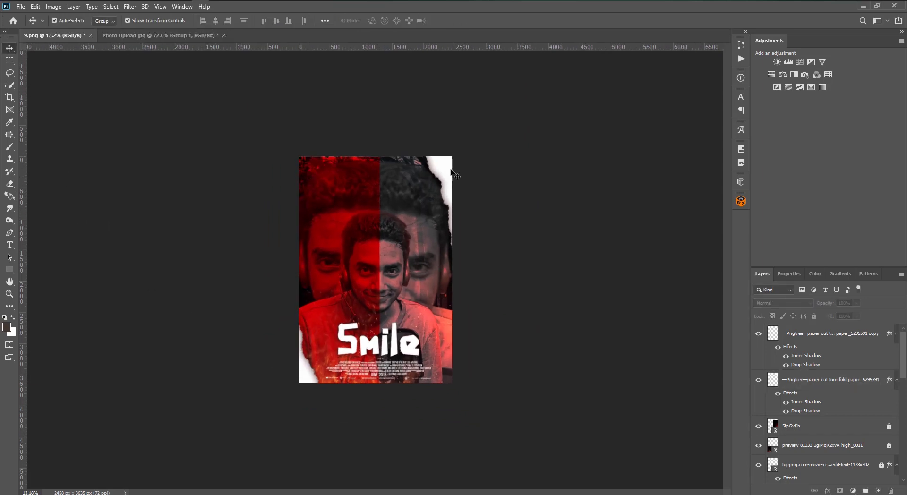
pyautogui.click(452, 176)
pyautogui.click(533, 203)
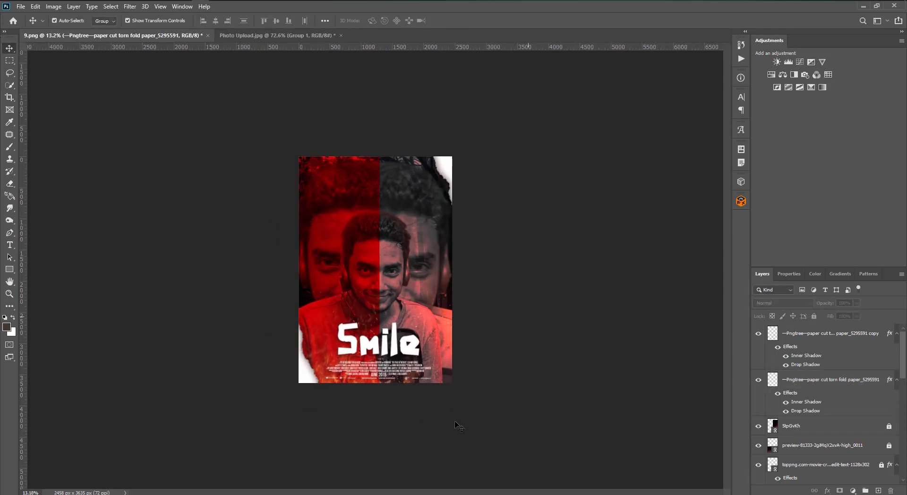
pyautogui.scroll(2, 457, 305)
pyautogui.scroll(1, 460, 309)
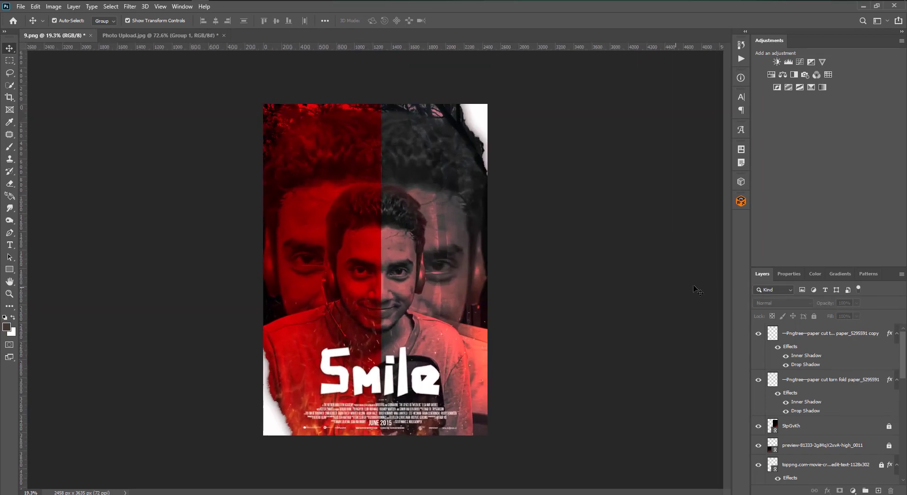